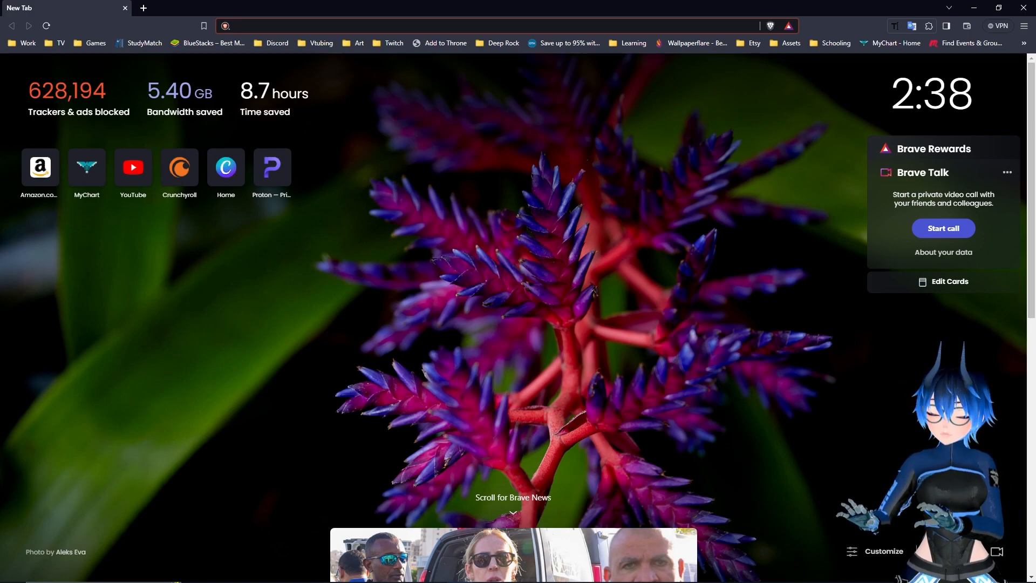
Search the web for "Warudo SDK" and open Warudo's Mod SDK documentation page
text(Warud)
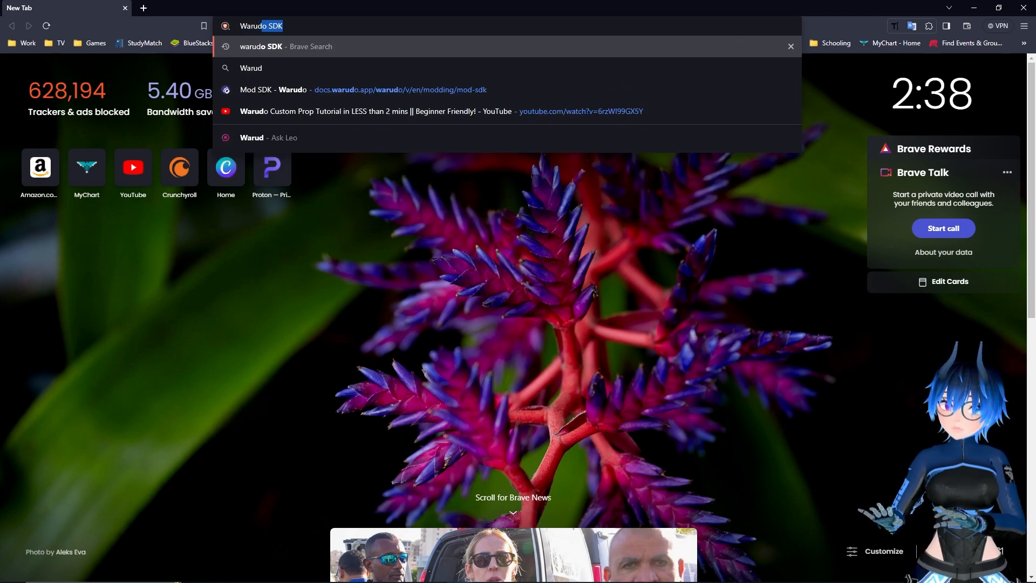
text(o SDK)
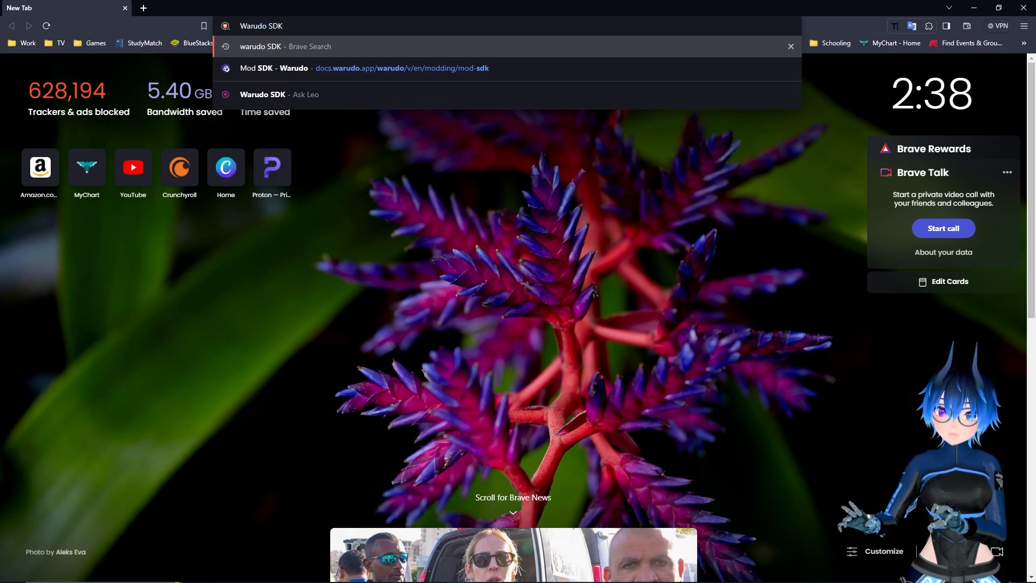
key(Return)
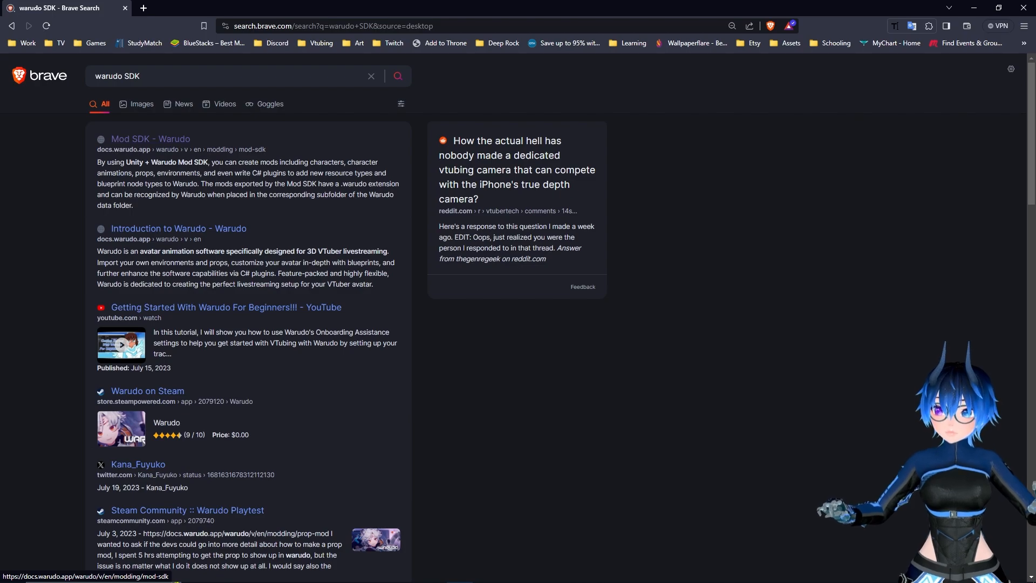
click(150, 139)
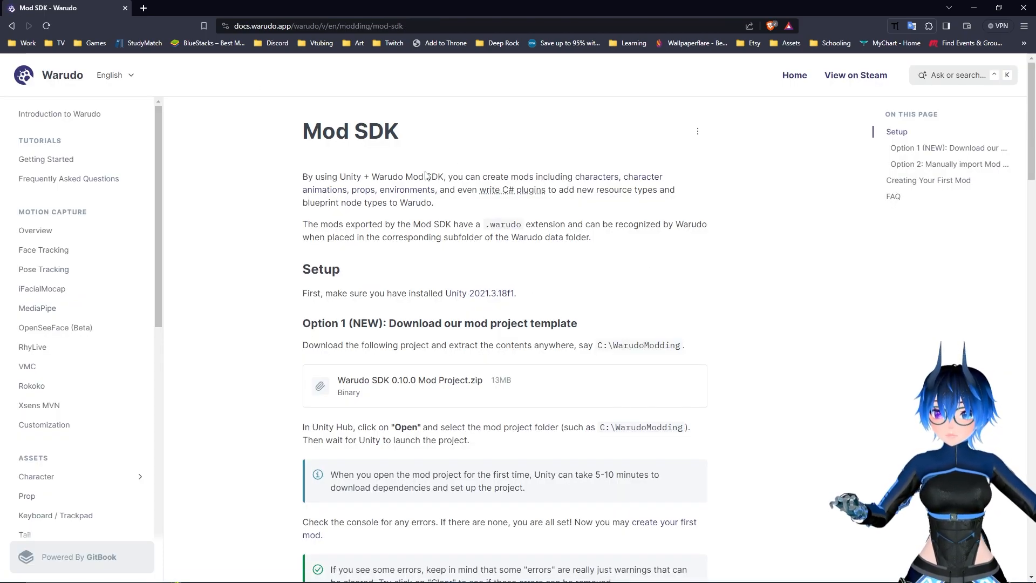
Try to download the Windows Unity Hub installer from the Unity site linked in the Mod SDK setup section
drag(306, 294, 529, 296)
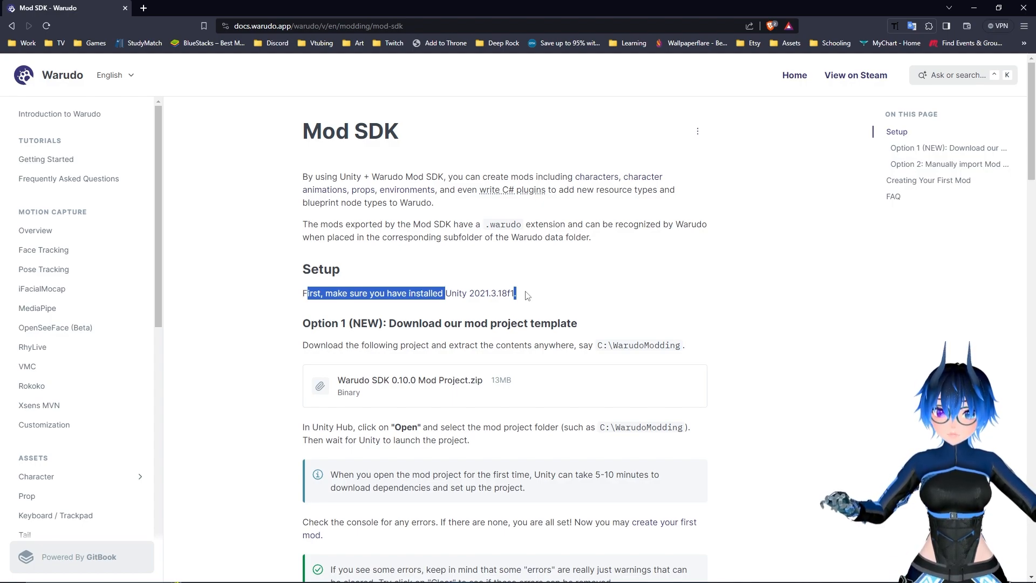
click(508, 300)
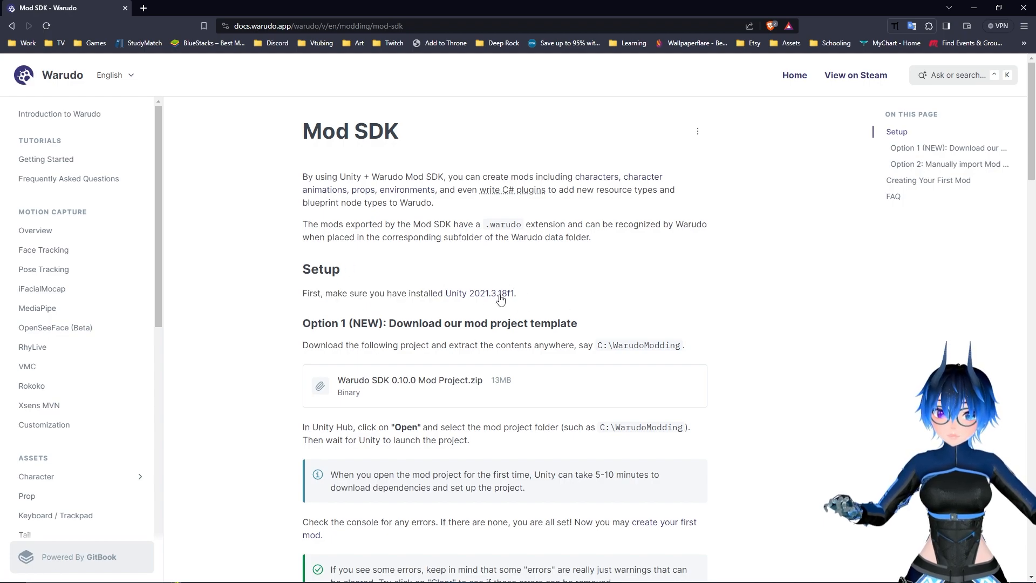
click(507, 297)
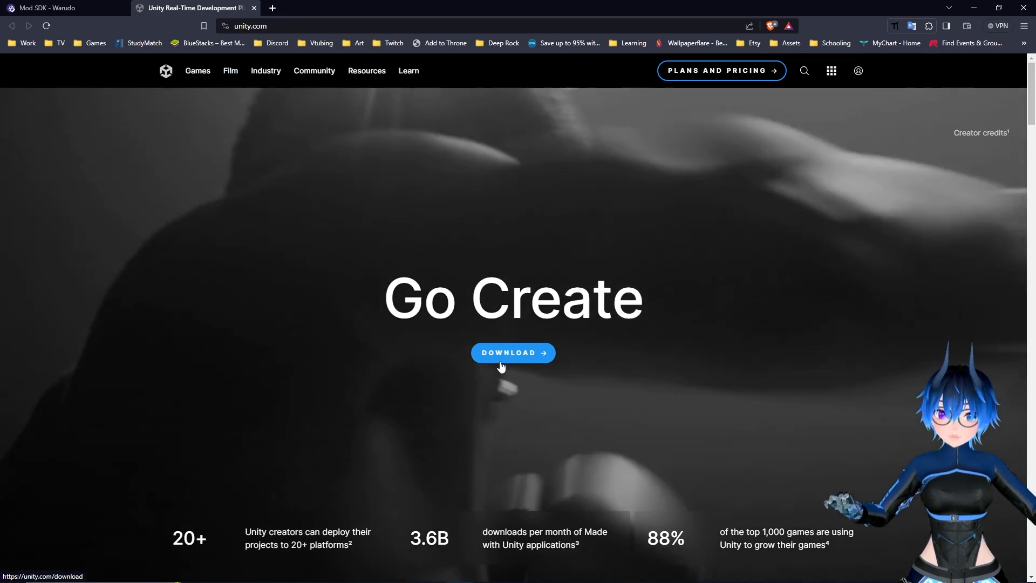
click(501, 360)
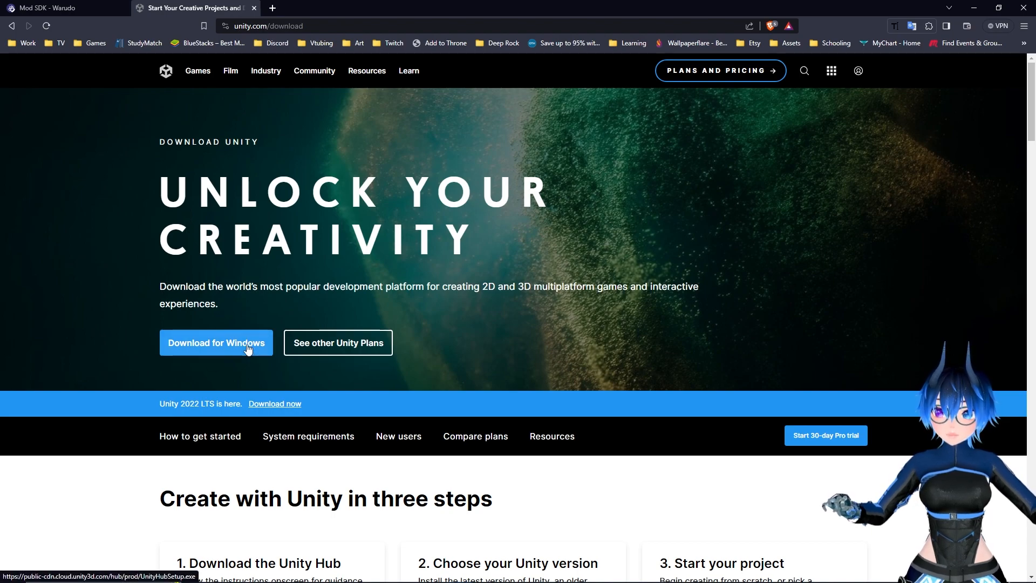
click(248, 349)
drag(162, 11, 233, 47)
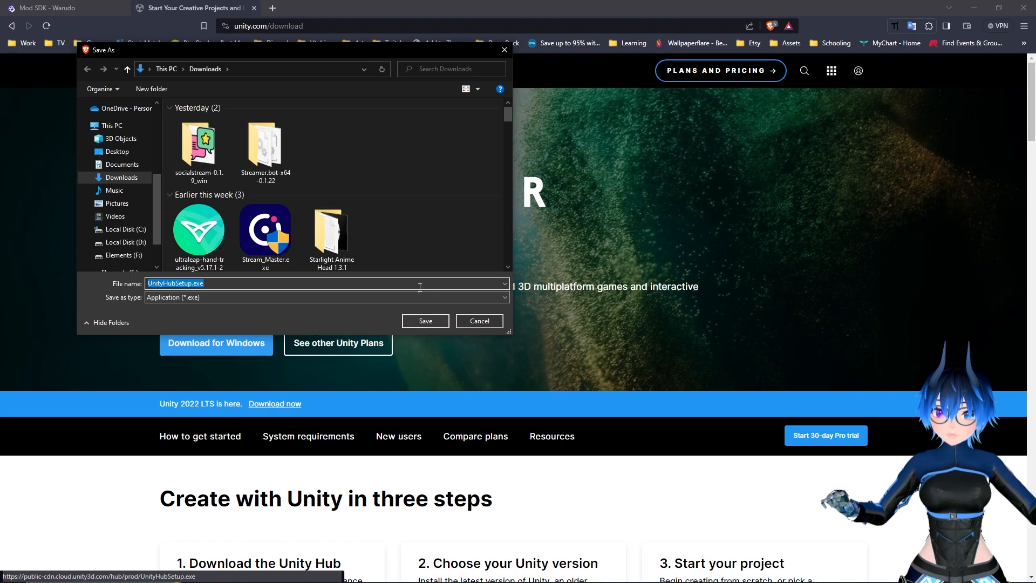
click(496, 319)
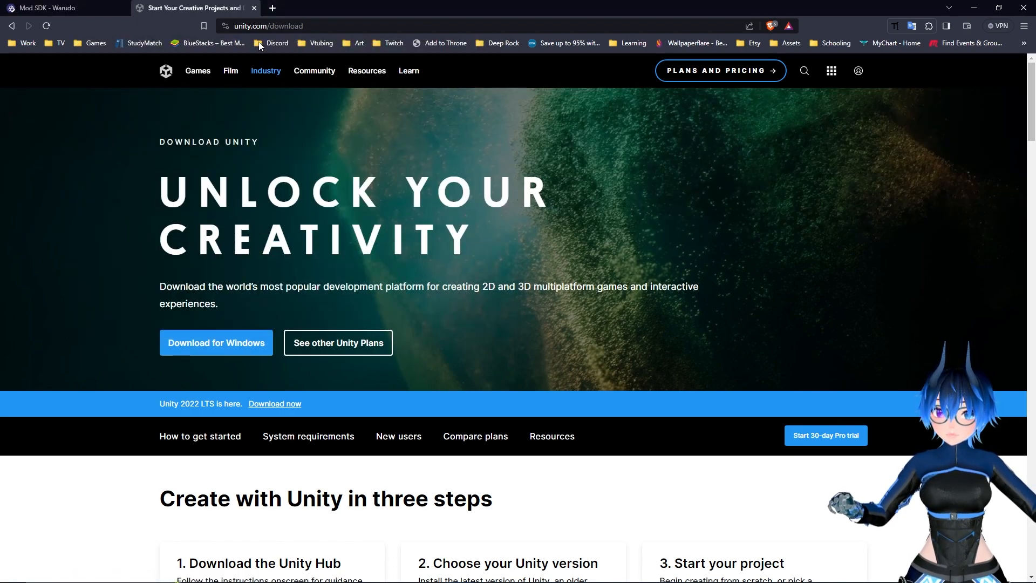
click(253, 9)
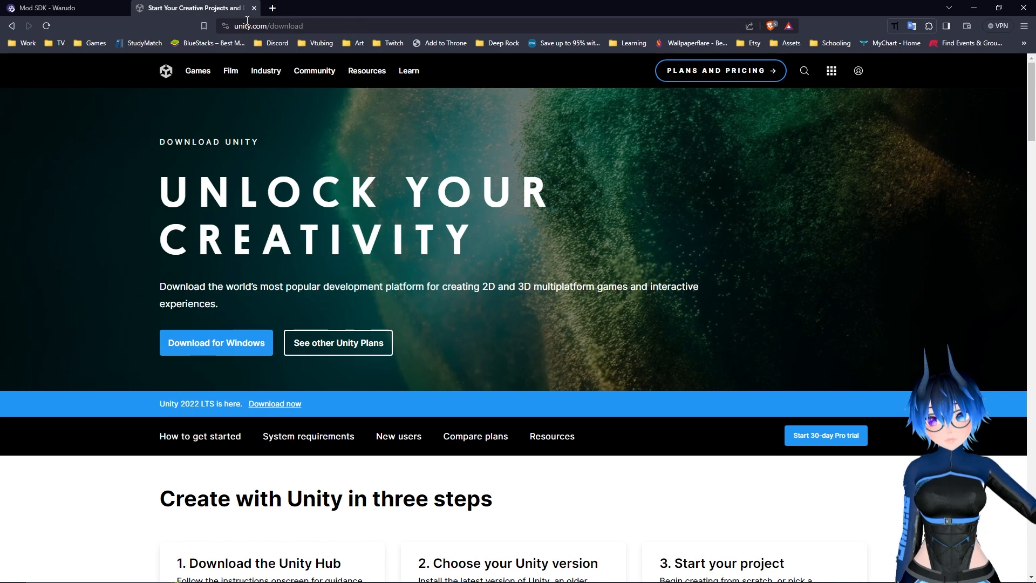
Download the Warudo SDK 0.10.0 Mod Project template archive from the Mod SDK page into the Downloads folder
scroll(440, 286, down, 1)
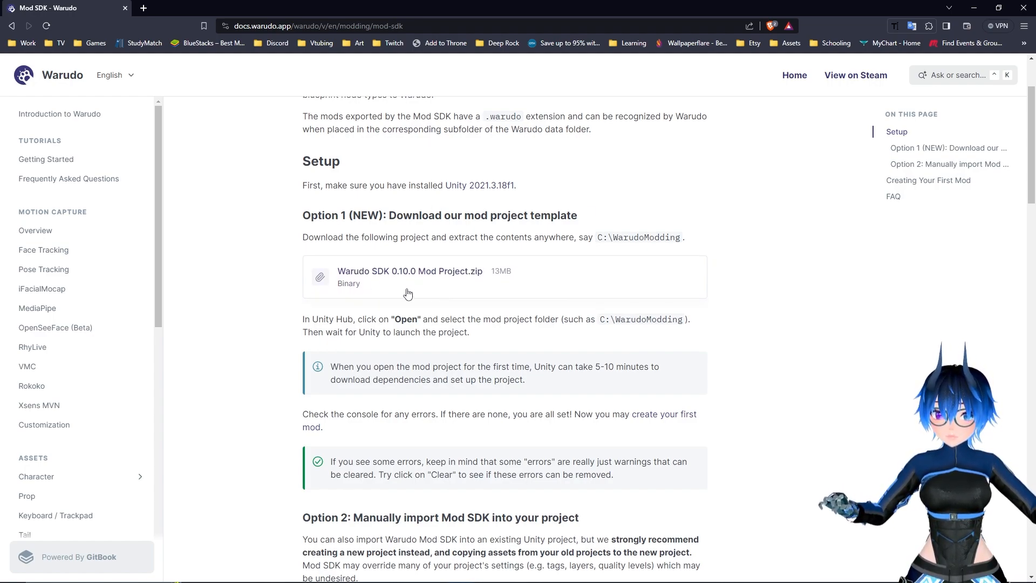
click(450, 285)
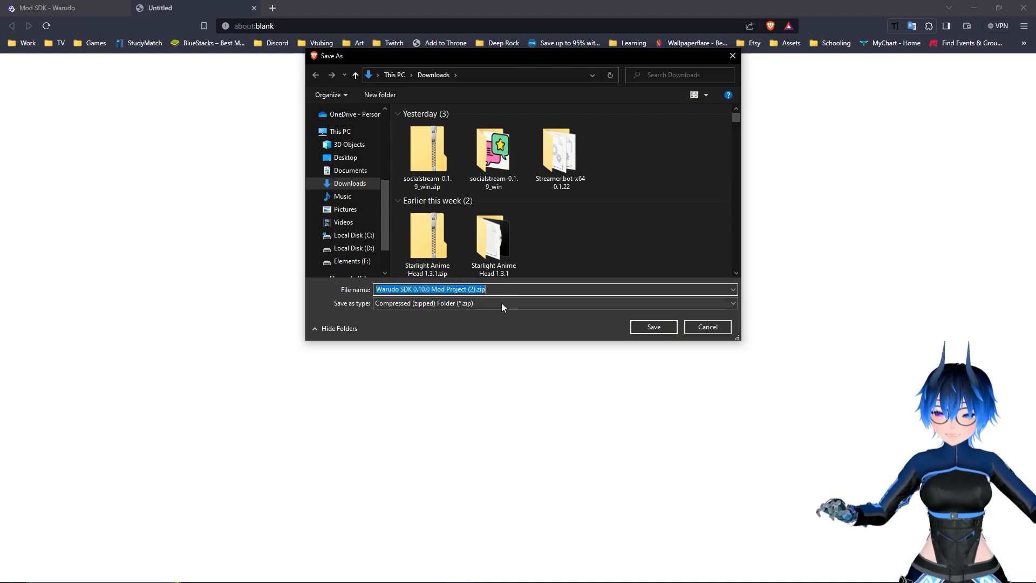
click(653, 326)
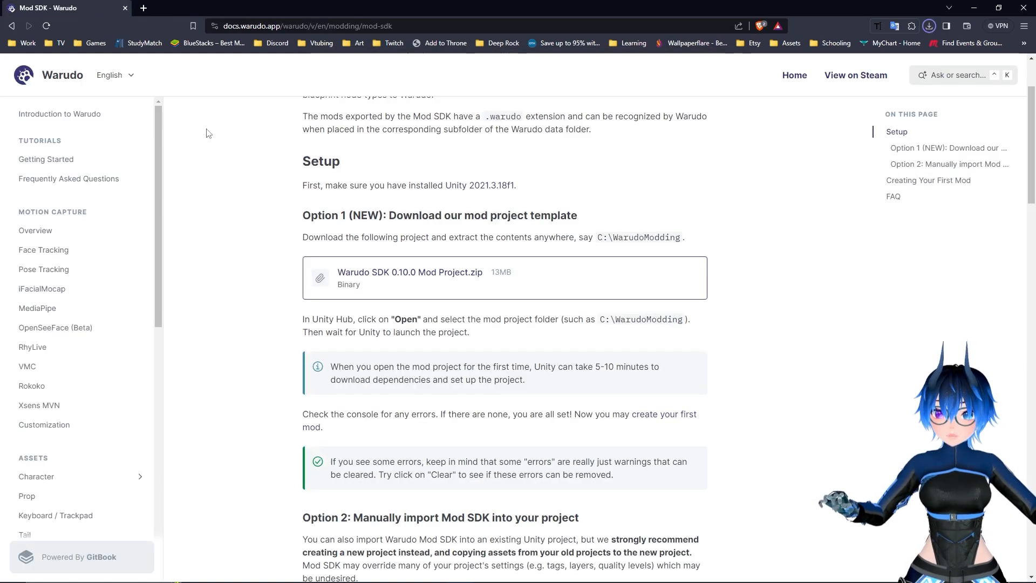
Switch to File Explorer and create a folder named Tutorial inside Unity Projects\Noobsaur
click(971, 11)
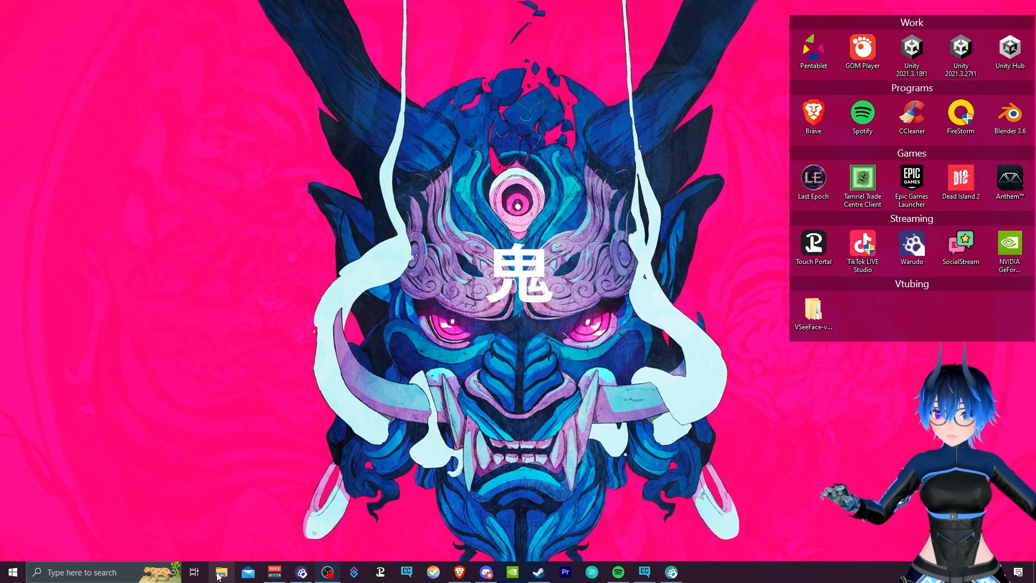
click(220, 573)
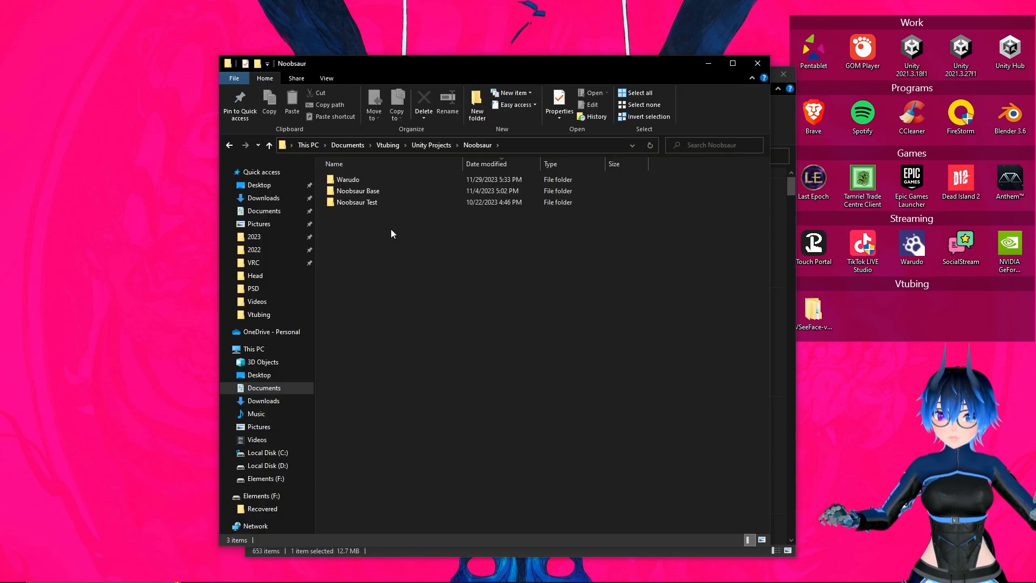
right_click(342, 232)
mouse_move(313, 372)
click(361, 376)
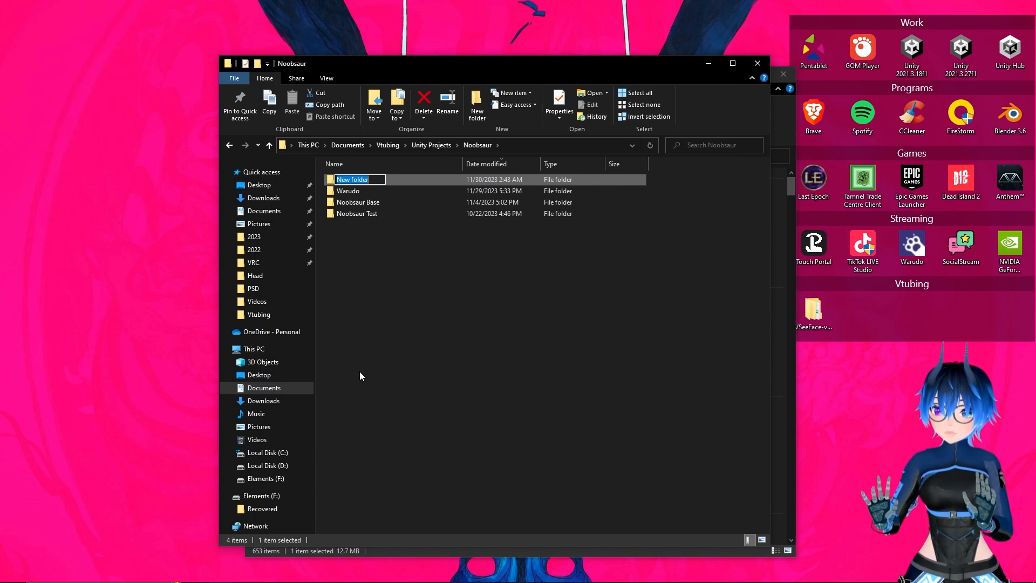
text(Tu)
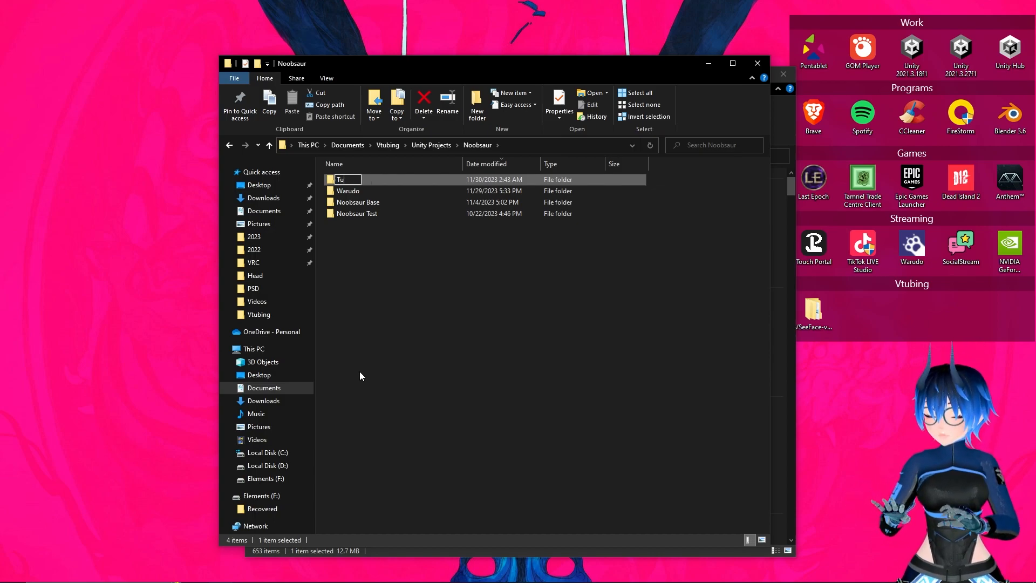
text(torial)
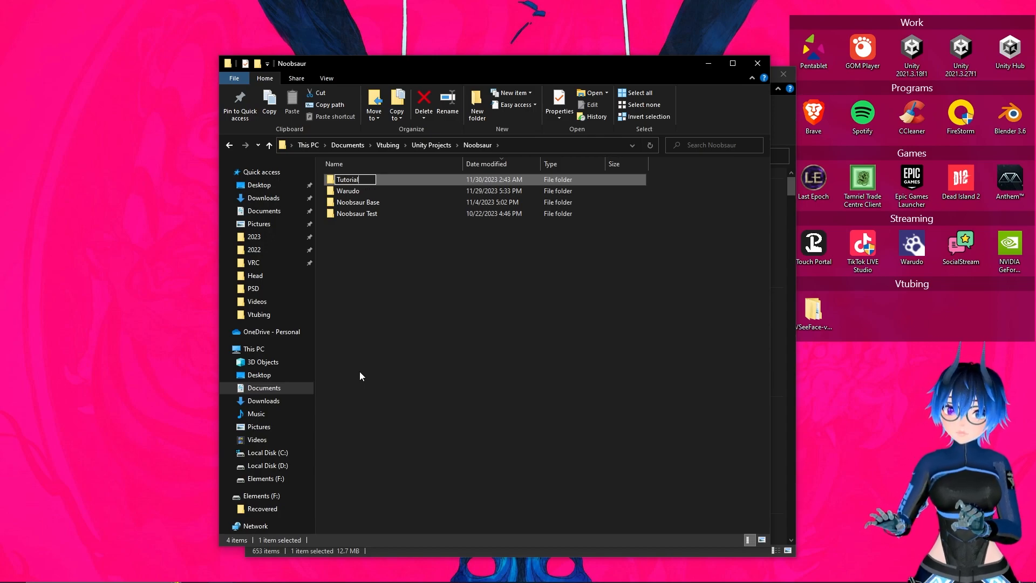
key(Return)
Open the 7-Zip extraction options for Warudo SDK 0.10.0 Mod Project (2).zip in the Downloads folder
drag(644, 67, 469, 39)
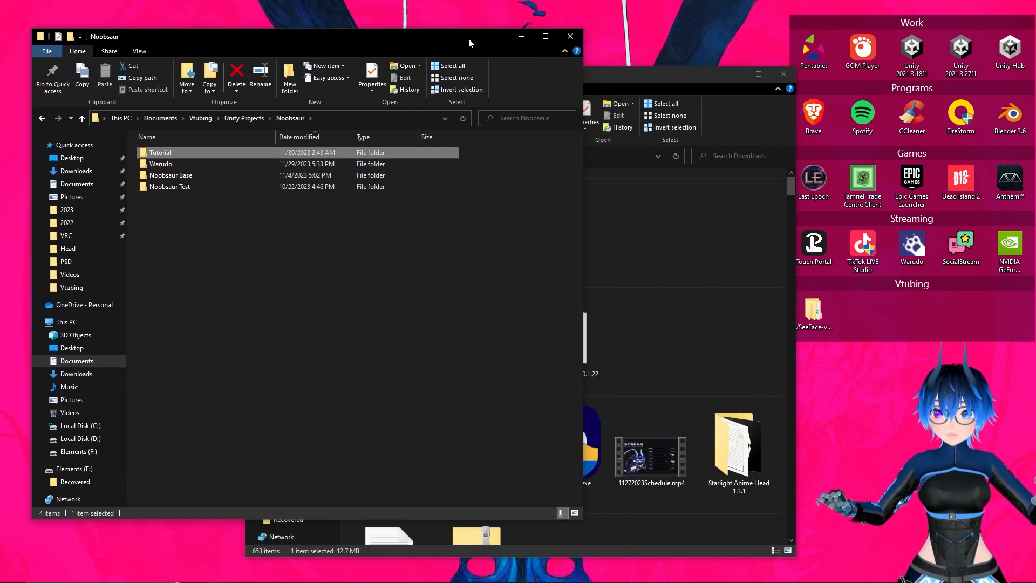
click(631, 73)
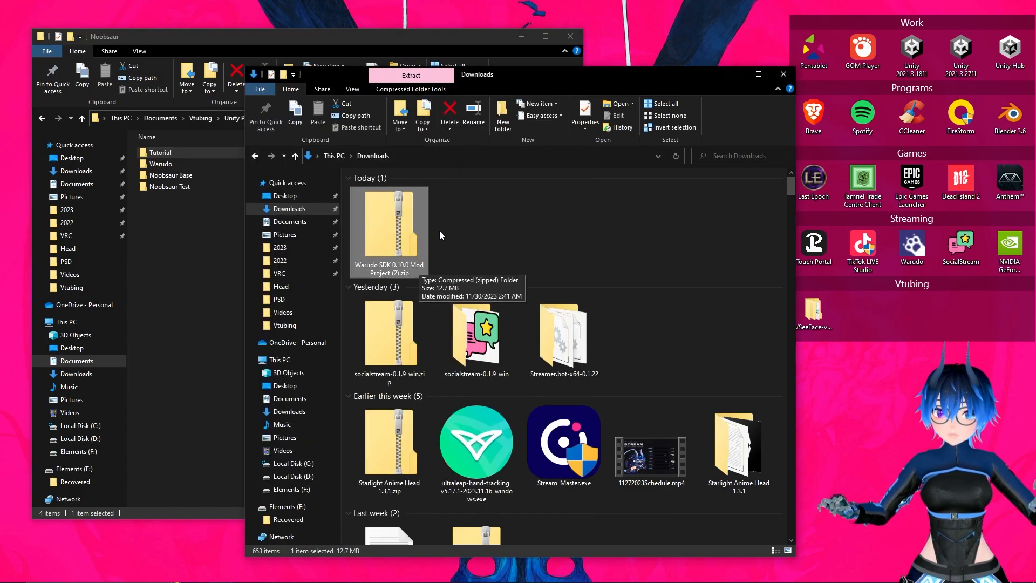
right_click(387, 226)
mouse_move(337, 283)
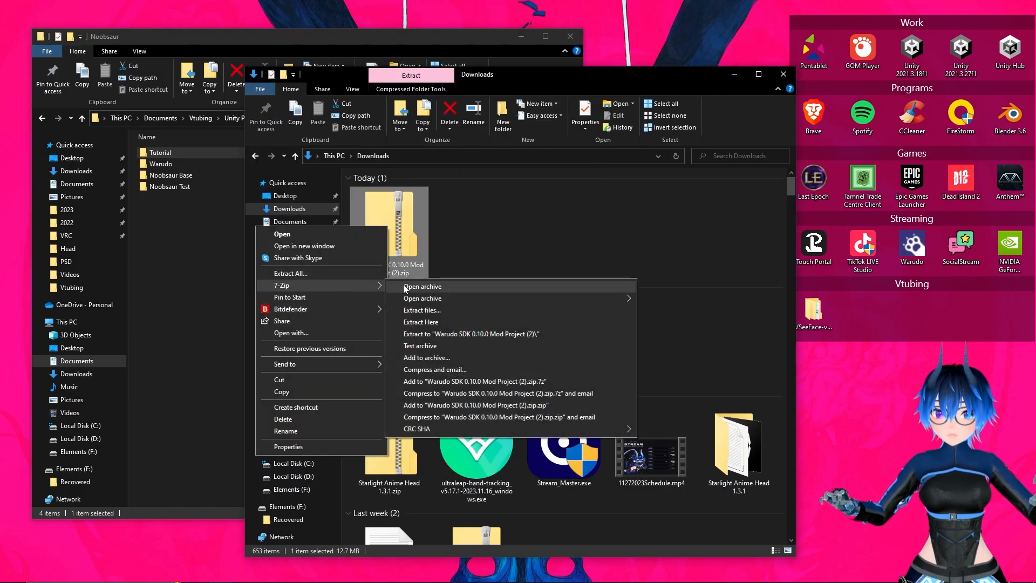
click(421, 309)
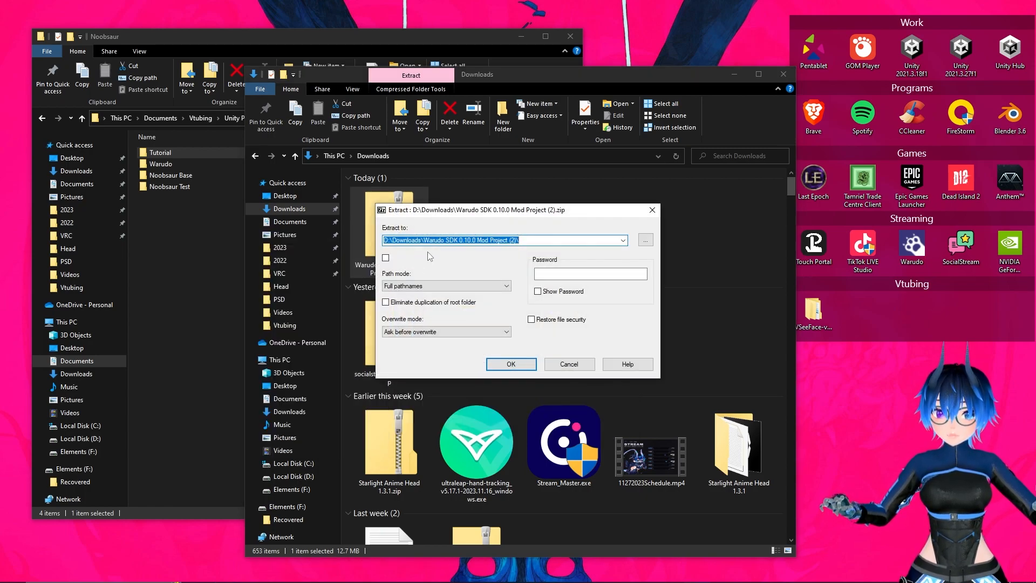
click(623, 240)
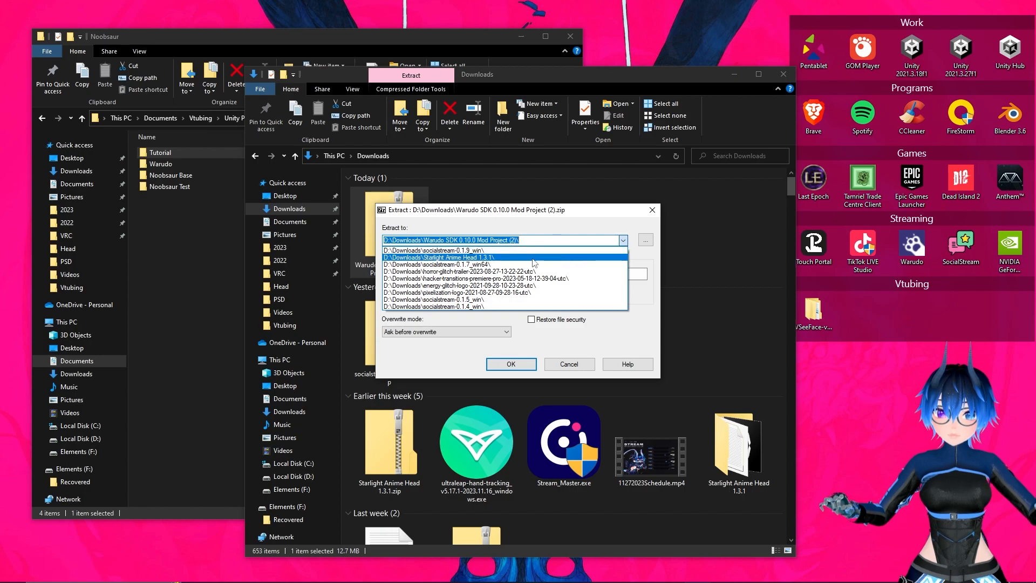
click(541, 240)
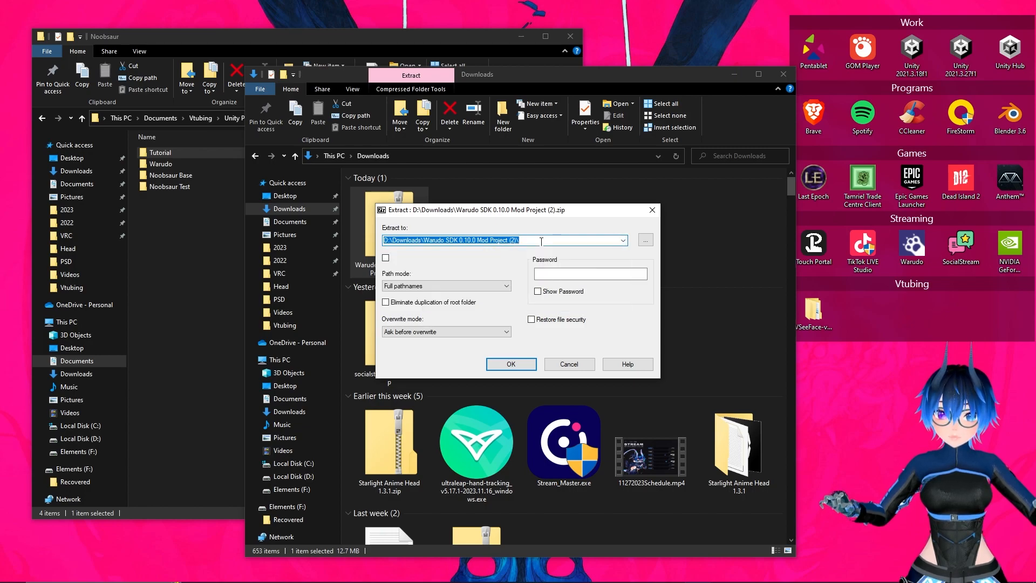
Open the new Tutorial folder and copy its full path
double_click(190, 156)
drag(365, 40, 664, 138)
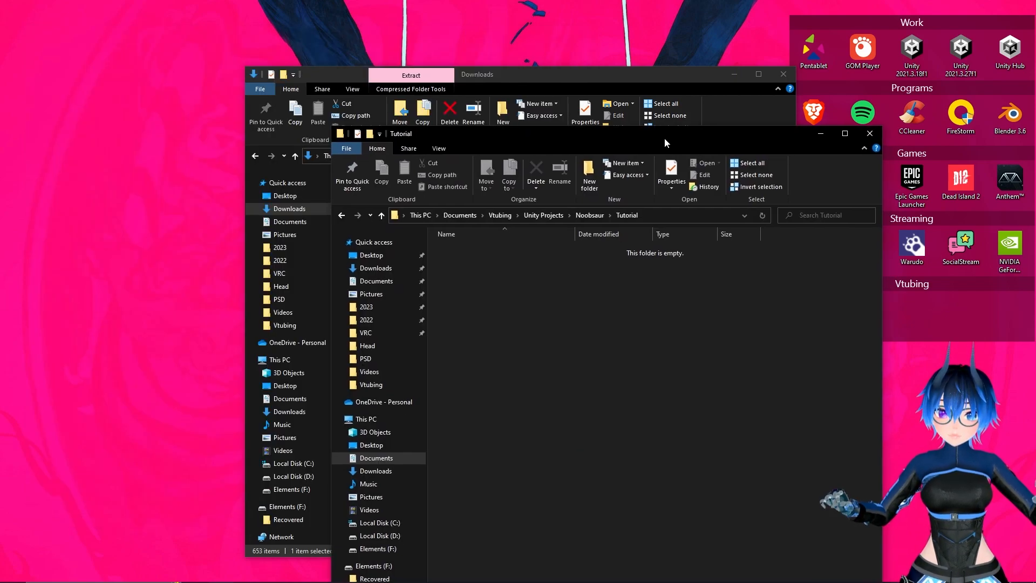
click(648, 217)
key(ctrl+c)
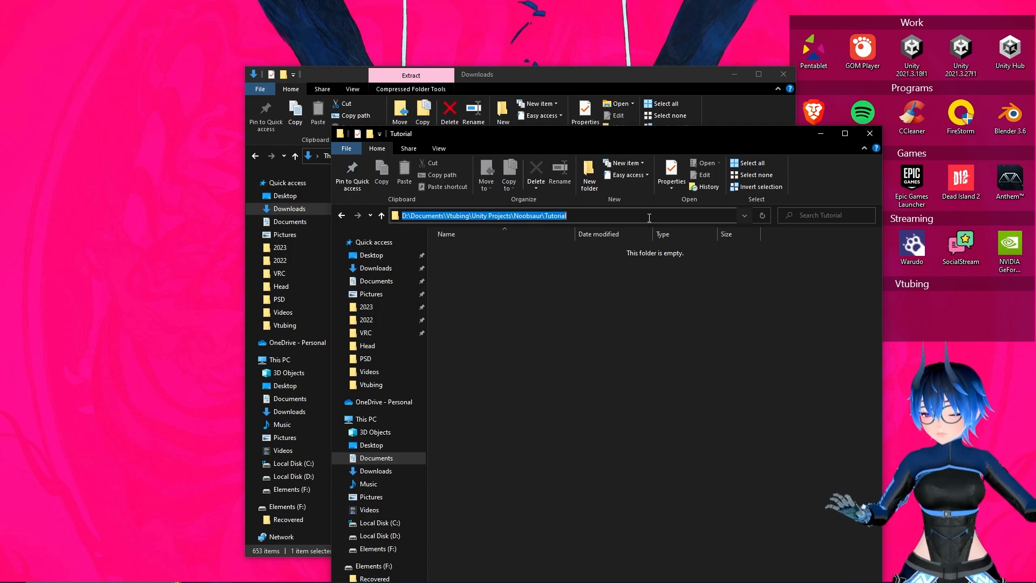
drag(620, 133, 314, 27)
Extract the Warudo SDK archive to D:\Documents\Vtubing\Unity Projects\Noobsaur\Tutorial and bring the extracted folder to the front
click(639, 74)
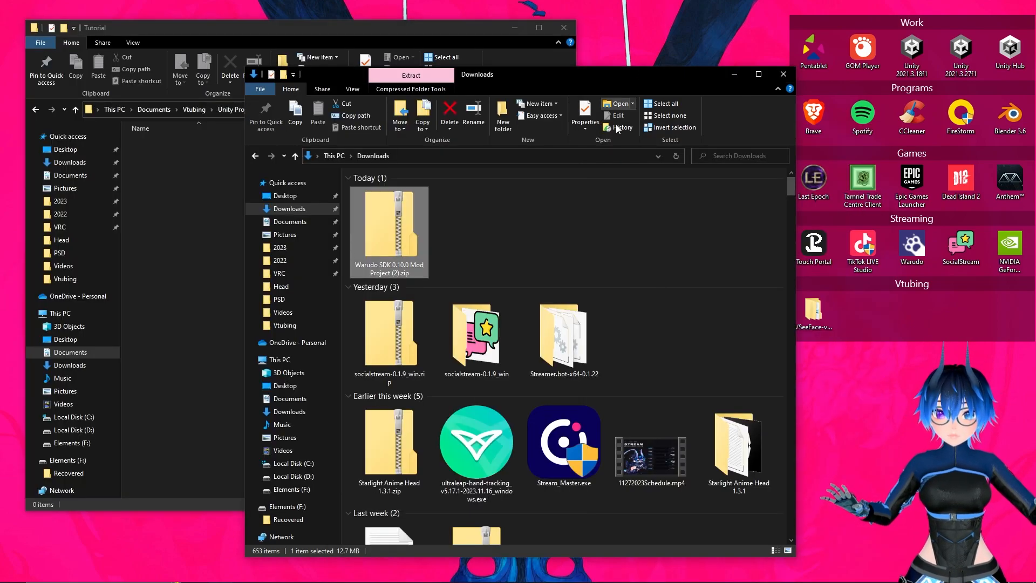
mouse_move(453, 579)
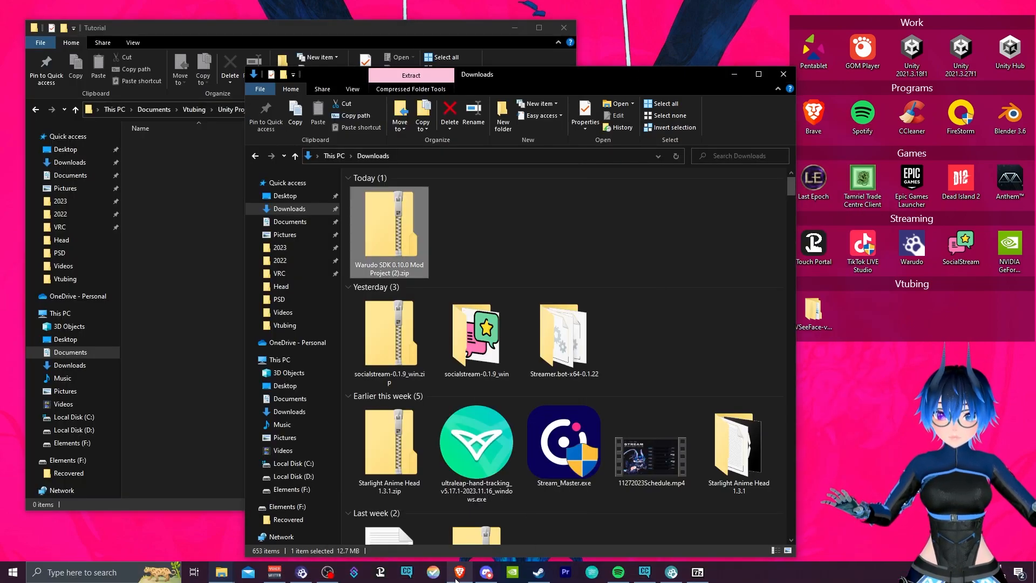
click(691, 577)
click(528, 241)
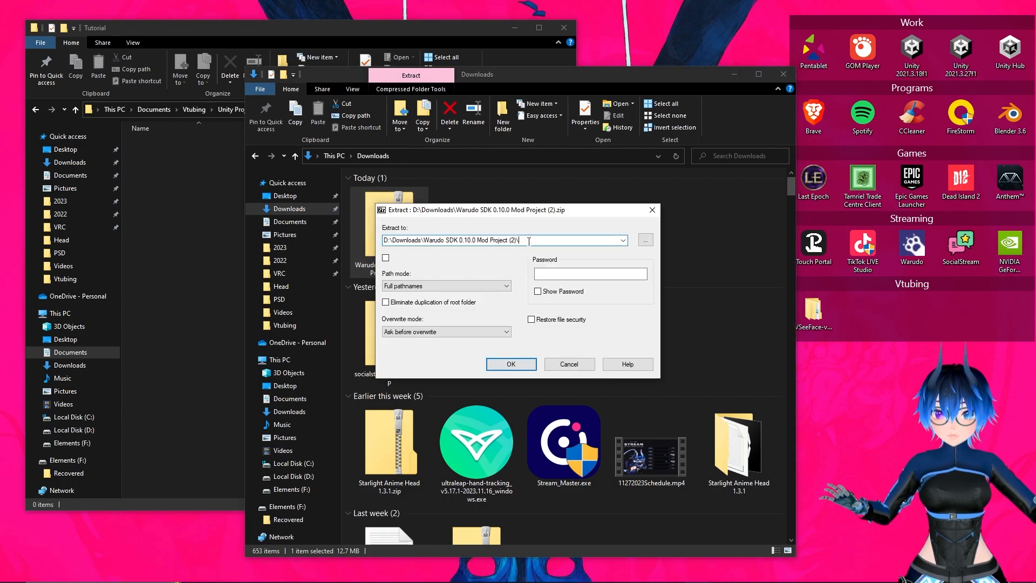
key(ctrl+a)
key(ctrl+v)
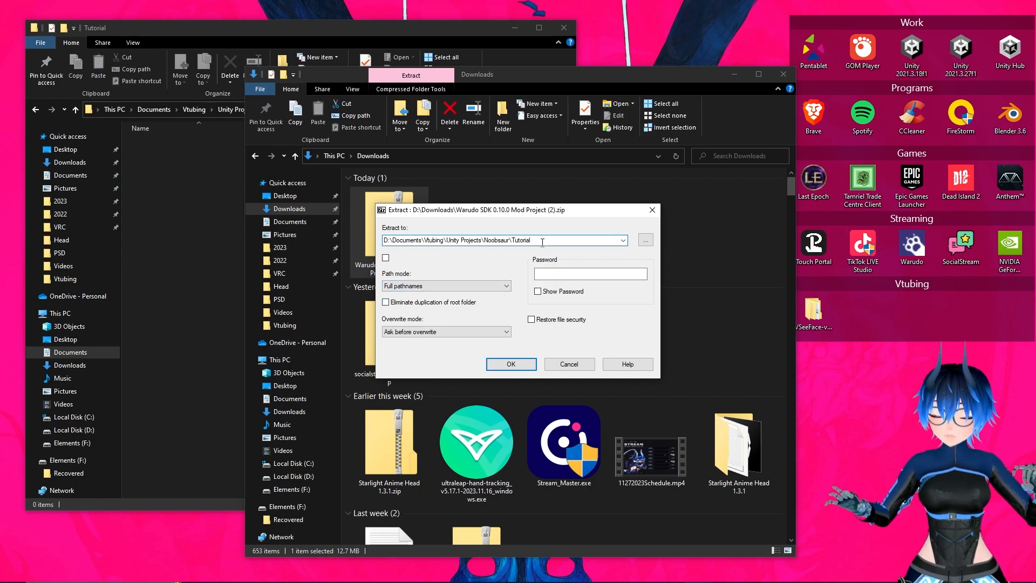
key(Return)
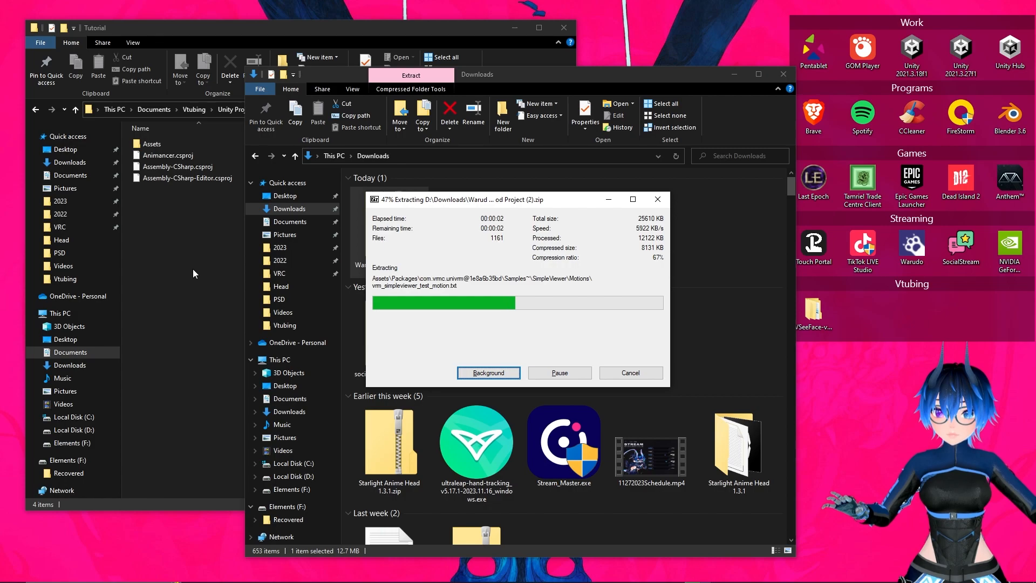
click(193, 269)
drag(302, 28, 552, 89)
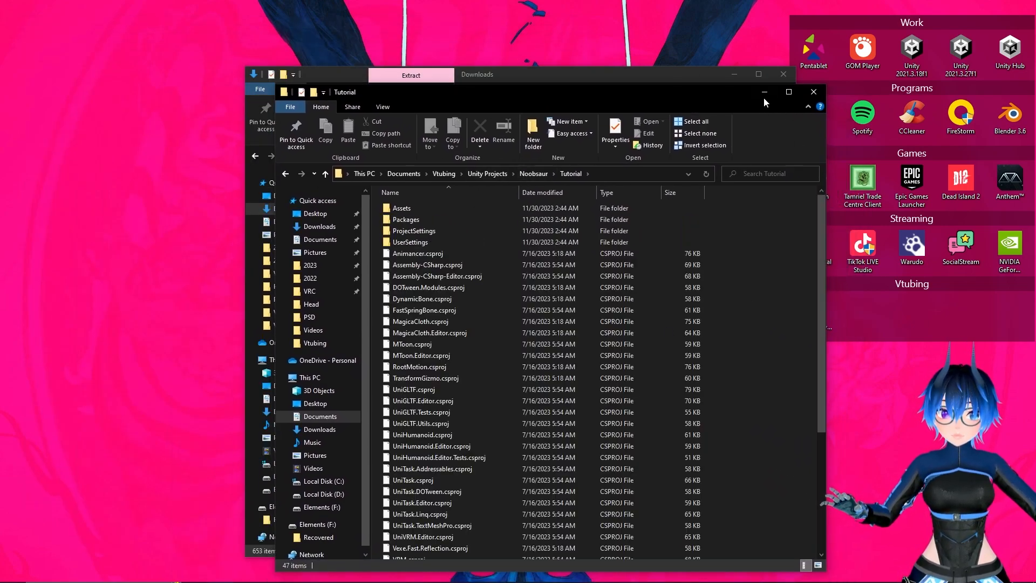
Find the Unity 2021.3.18 release in the Unity 2021.X list of the download archive
scroll(613, 297, down, 5)
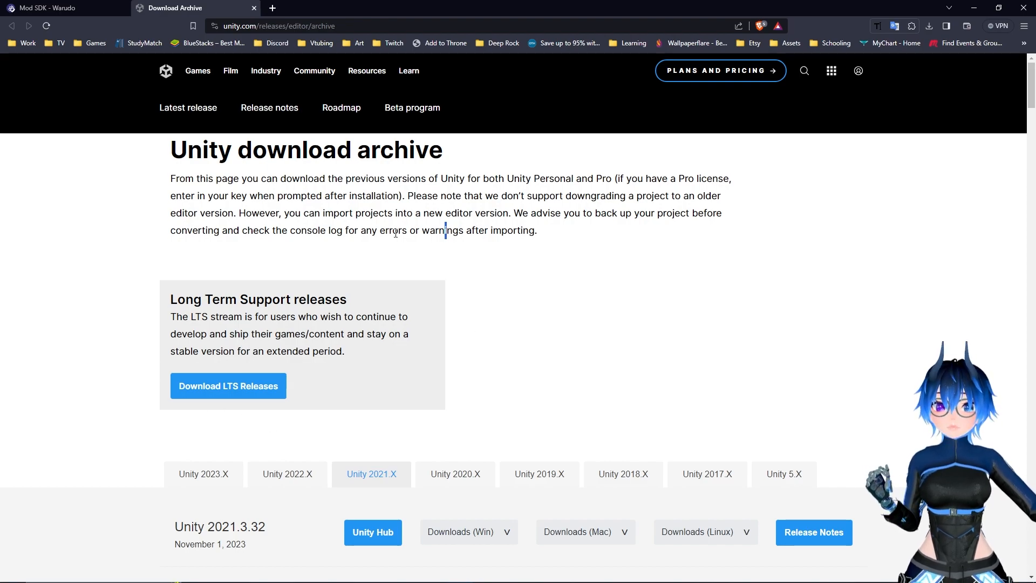
scroll(423, 247, down, 19)
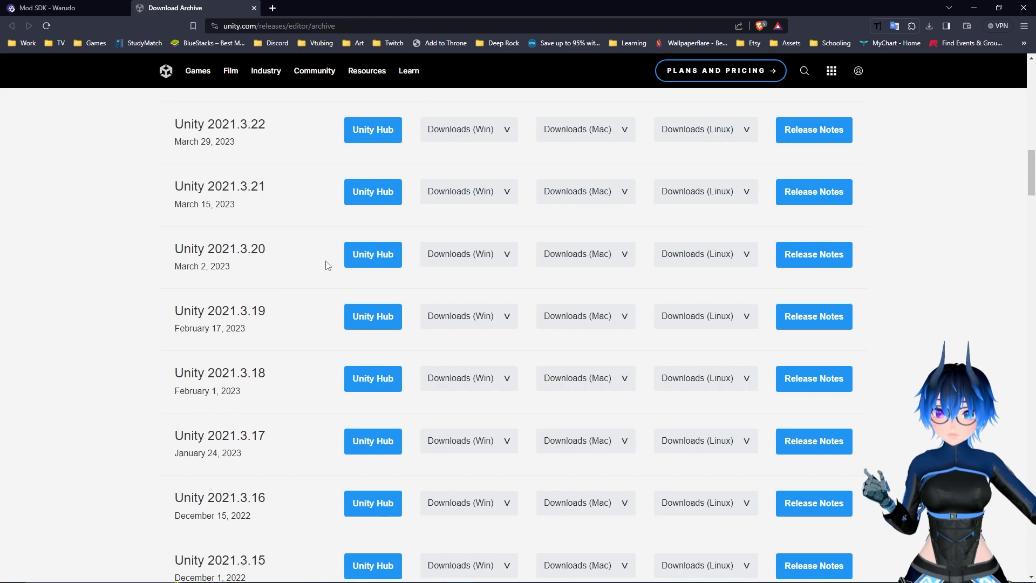
scroll(325, 264, down, 1)
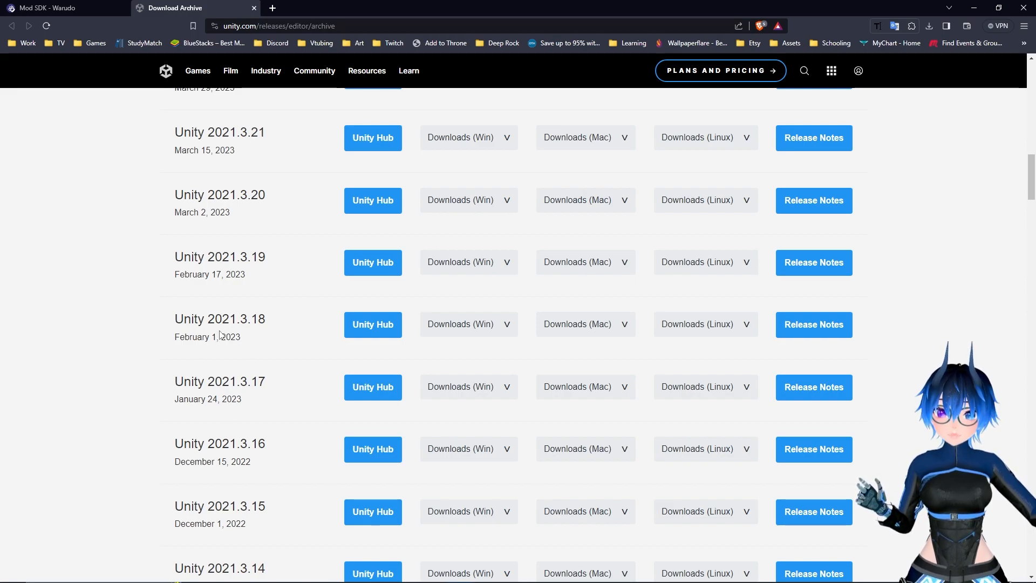
drag(273, 322, 171, 319)
scroll(316, 222, down, 2)
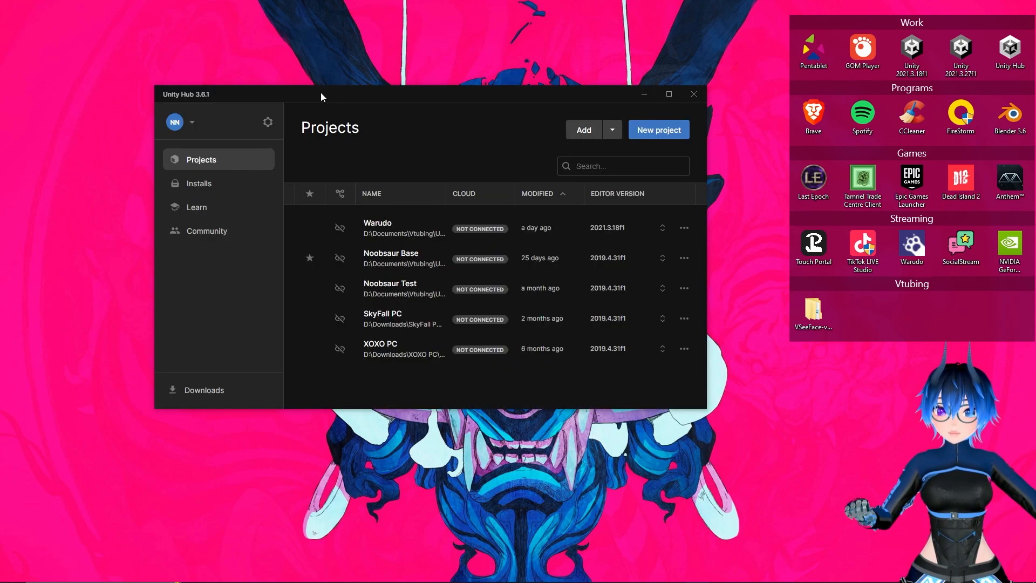
Switch to Unity Hub and open the Tutorial folder inside Unity Projects\Noobsaur as an existing project
drag(320, 92, 285, 93)
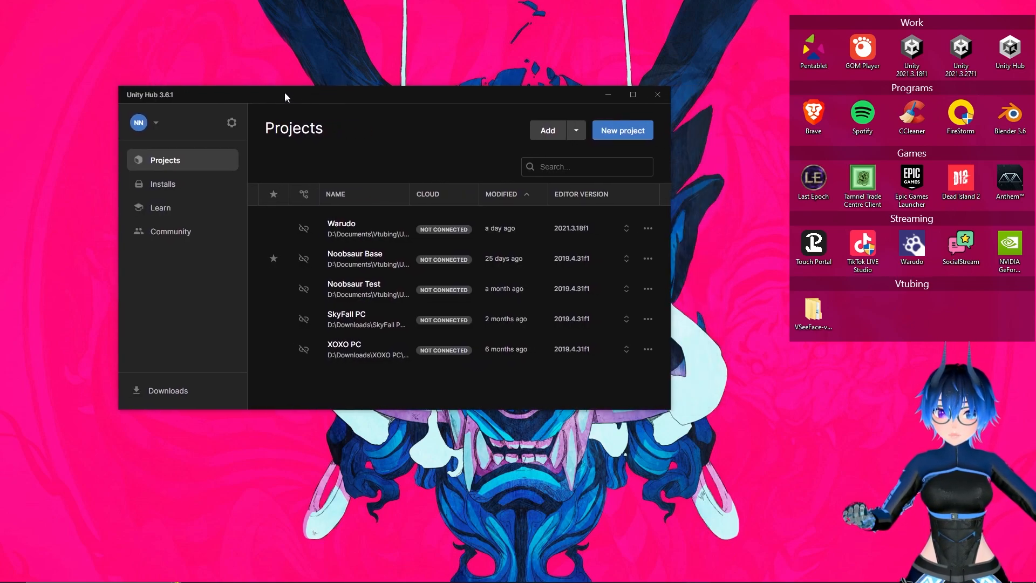
drag(519, 92, 356, 104)
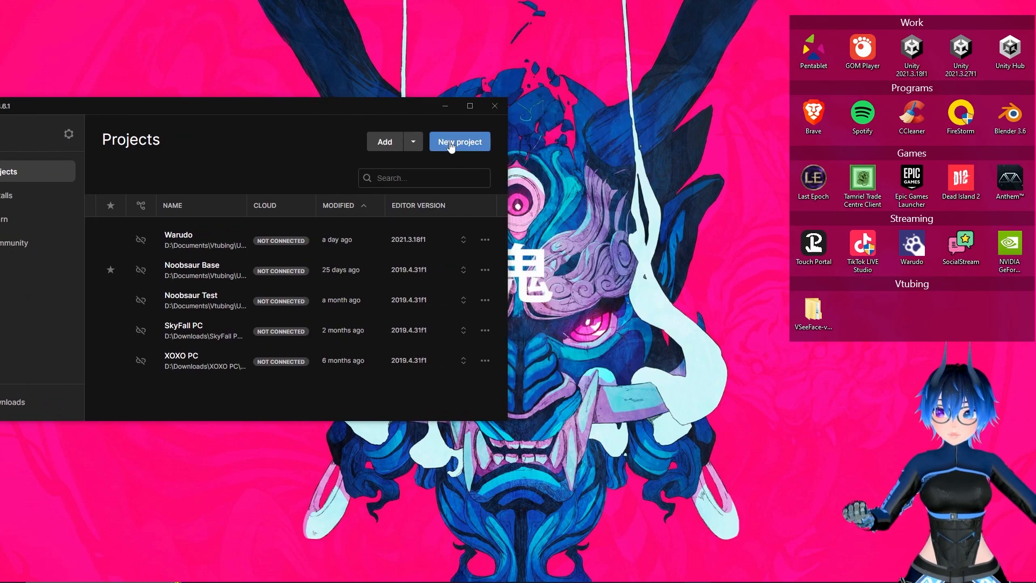
click(397, 147)
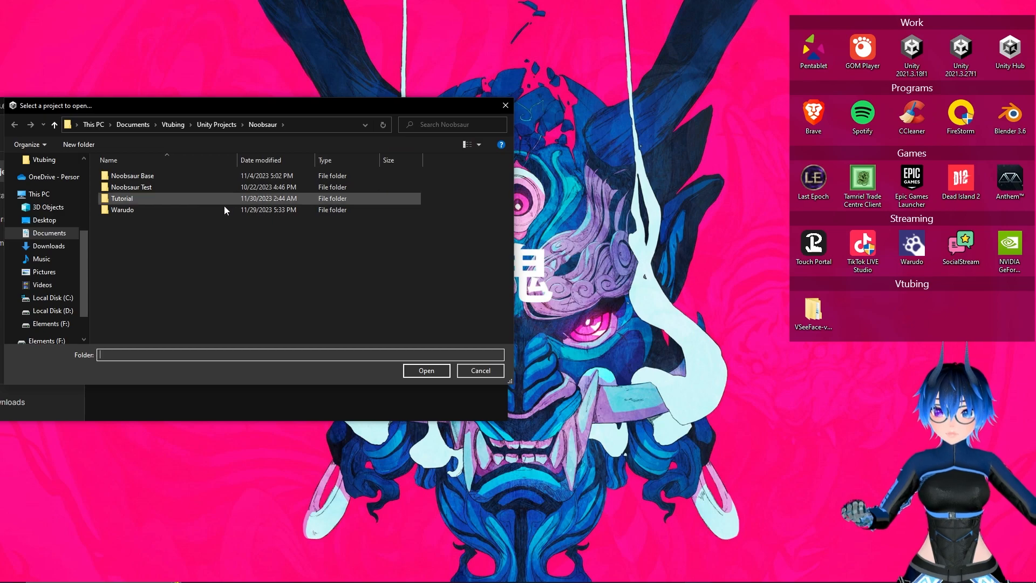
click(194, 200)
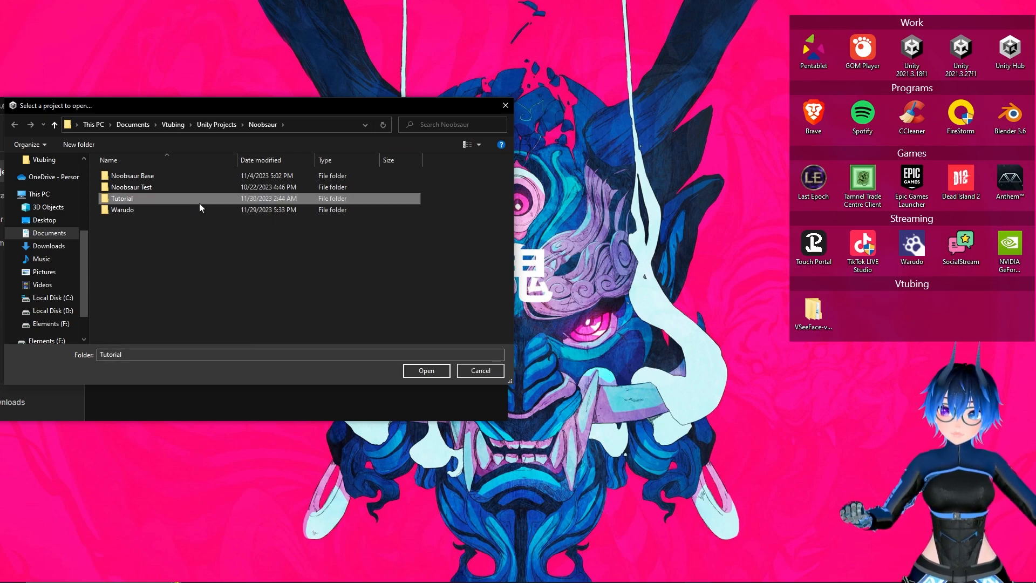
drag(193, 105, 373, 109)
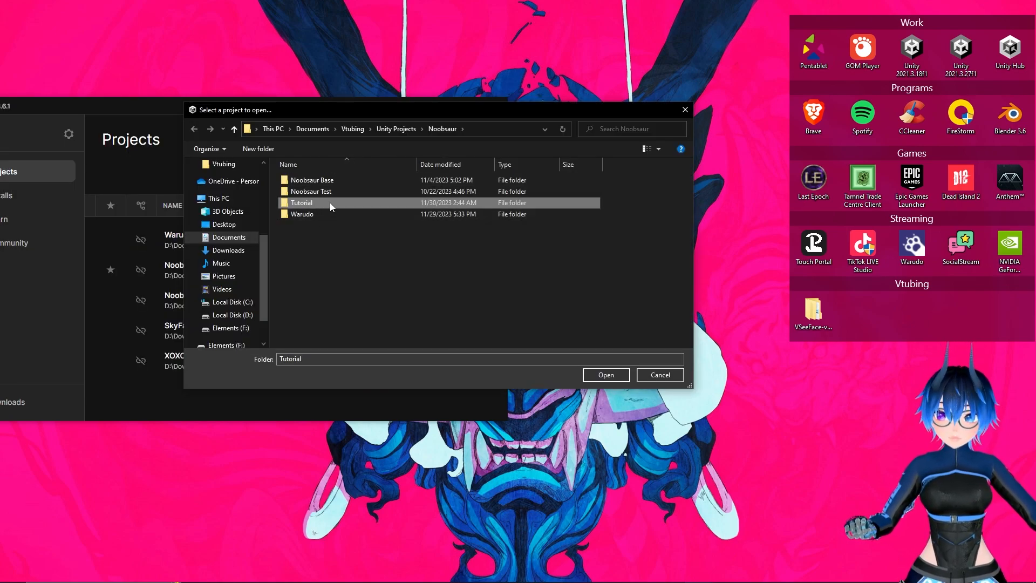
click(593, 374)
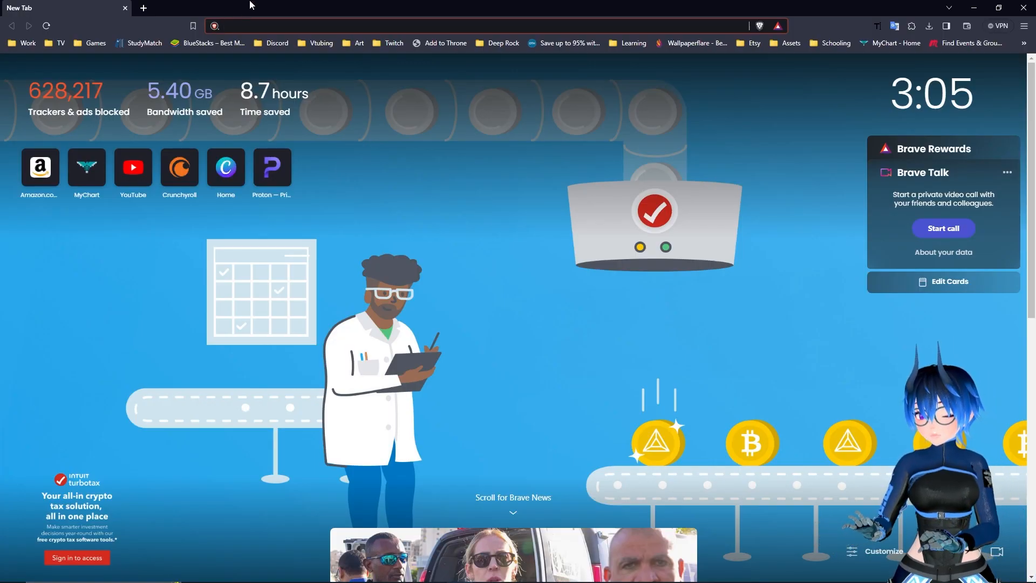
Search the web for poiyomi in the browser and view the PoiyomiToonShader GitHub repository
text(poiyomi&source=desktop)
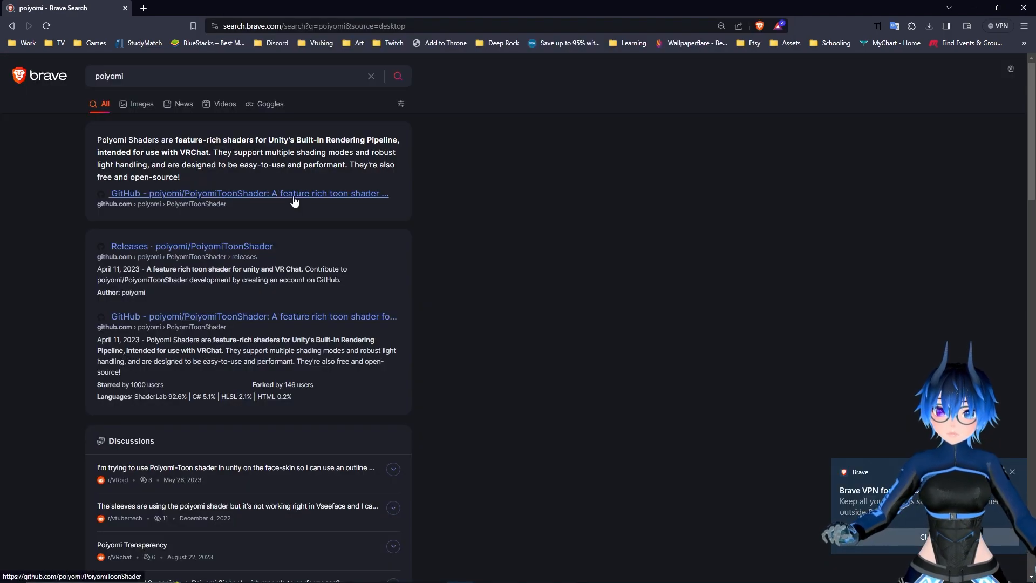
click(291, 194)
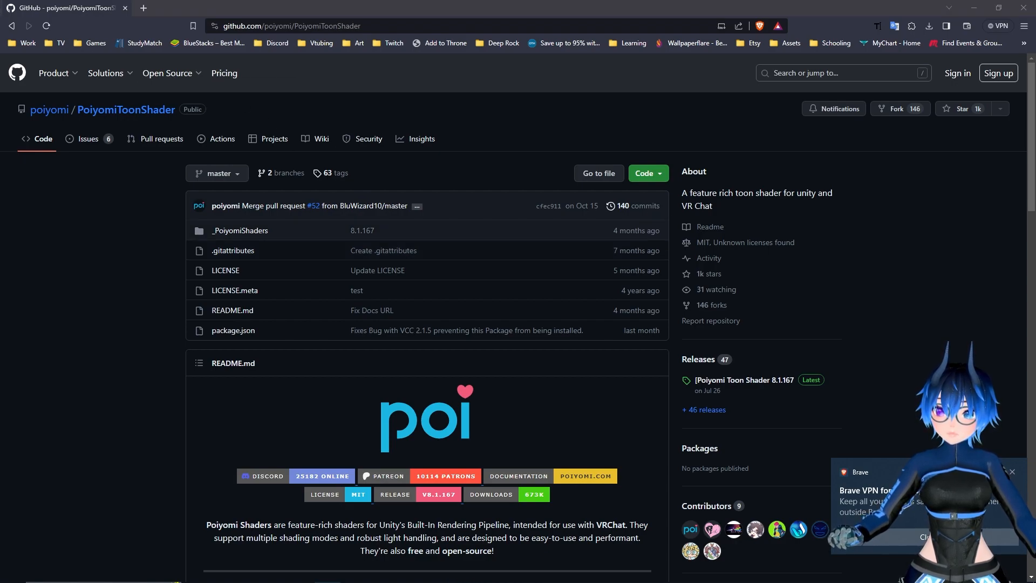
click(12, 26)
Open Poiyomi's Patreon page from the search results and look through its membership tiers and recent posts
scroll(397, 248, down, 7)
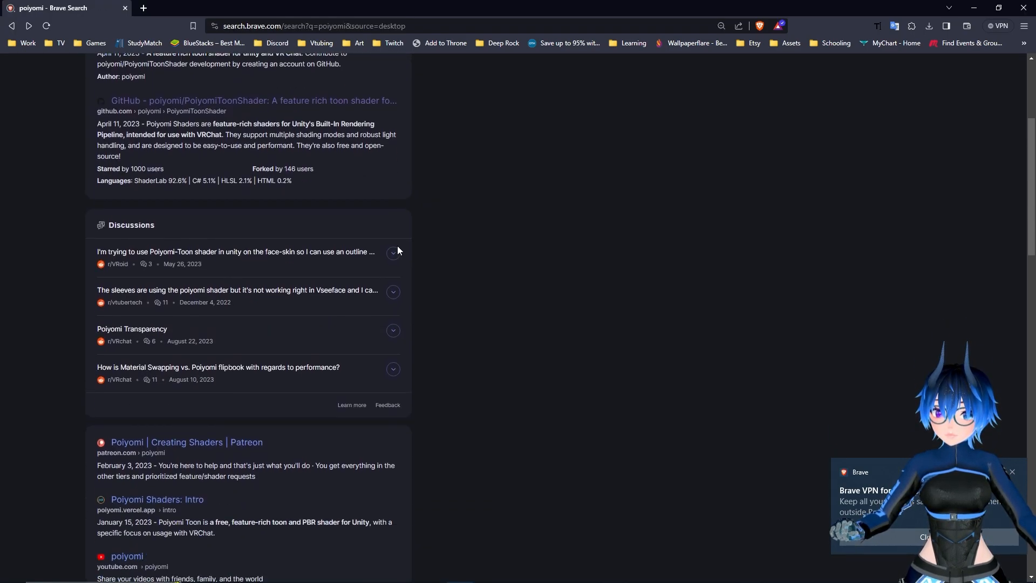
click(162, 280)
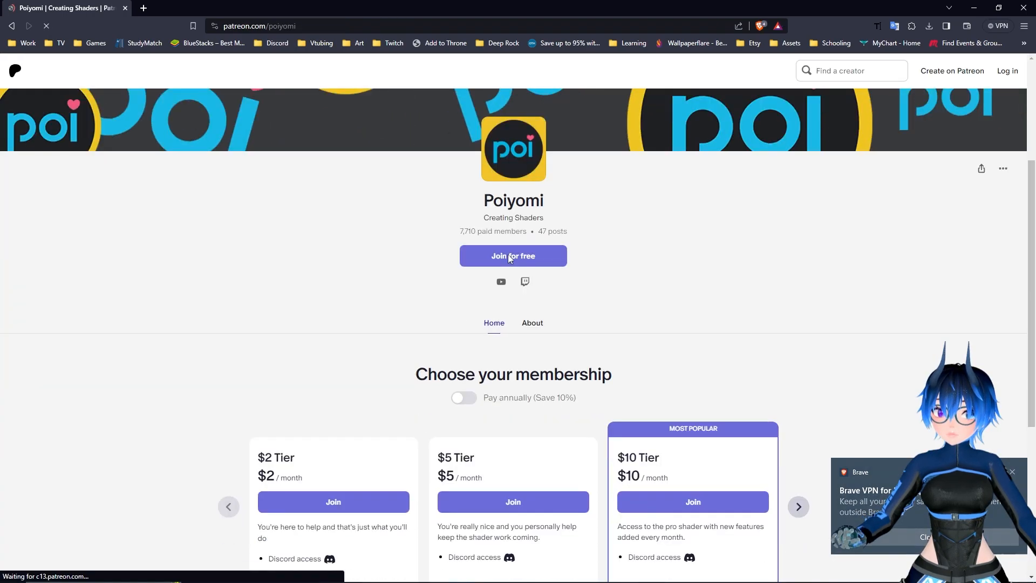
scroll(354, 316, down, 4)
scroll(744, 307, down, 5)
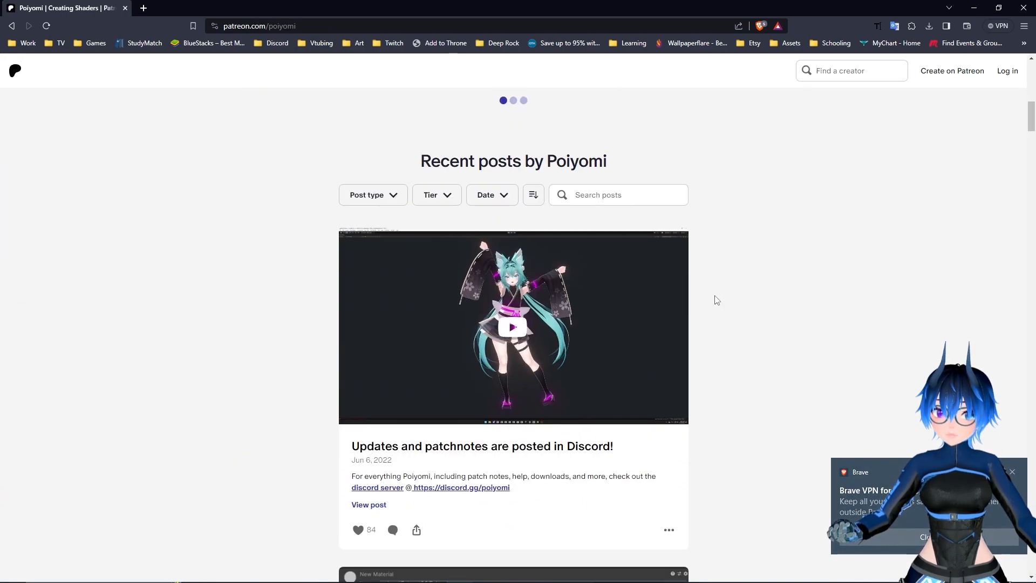
scroll(703, 295, down, 2)
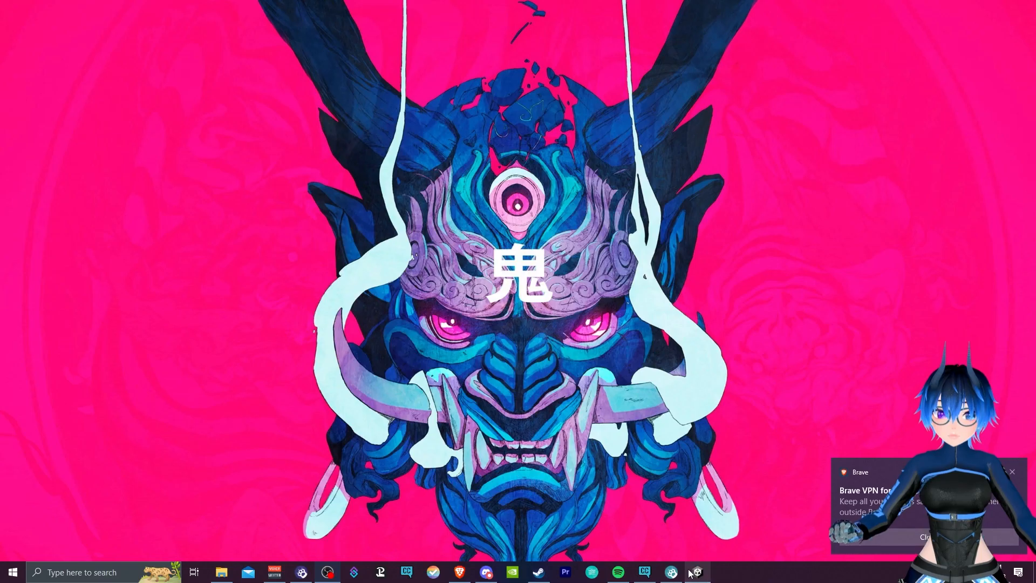
Switch to the Tutorial project in Unity and import poi_pro_7.3.50_and_8.2.014.unitypackage from the Downloads folder
click(694, 573)
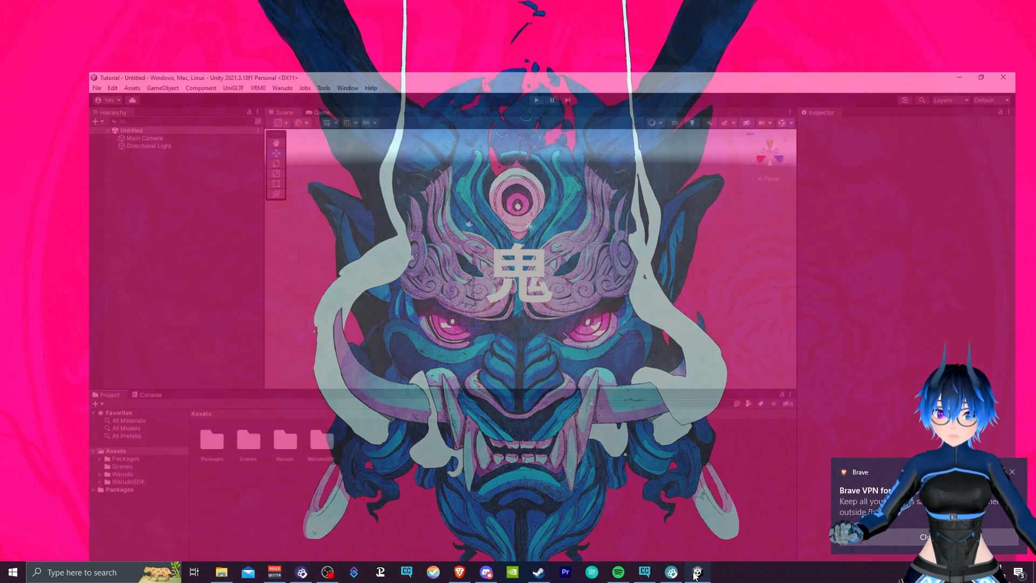
mouse_move(218, 575)
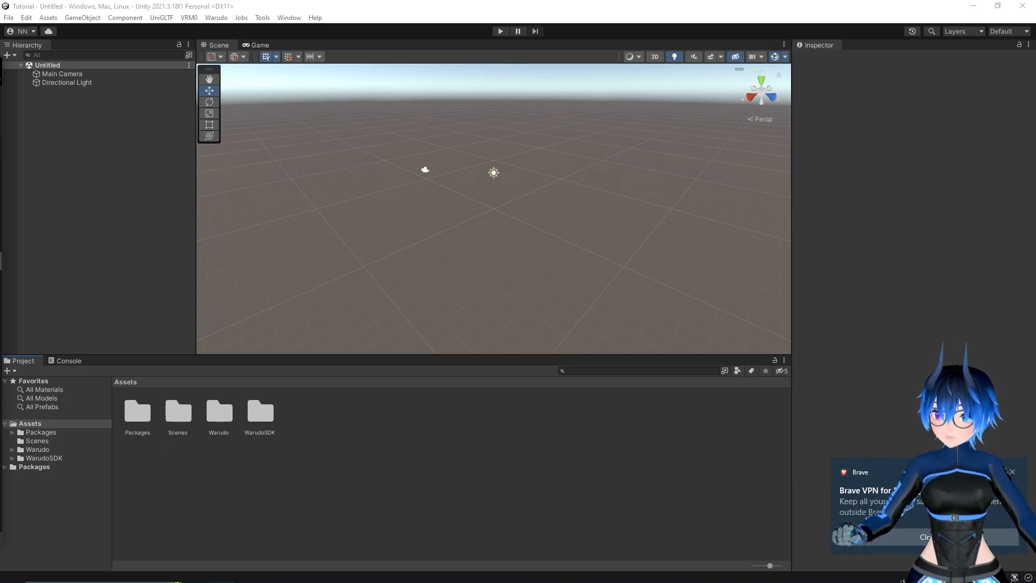
drag(0, 69, 778, 70)
drag(793, 409, 296, 490)
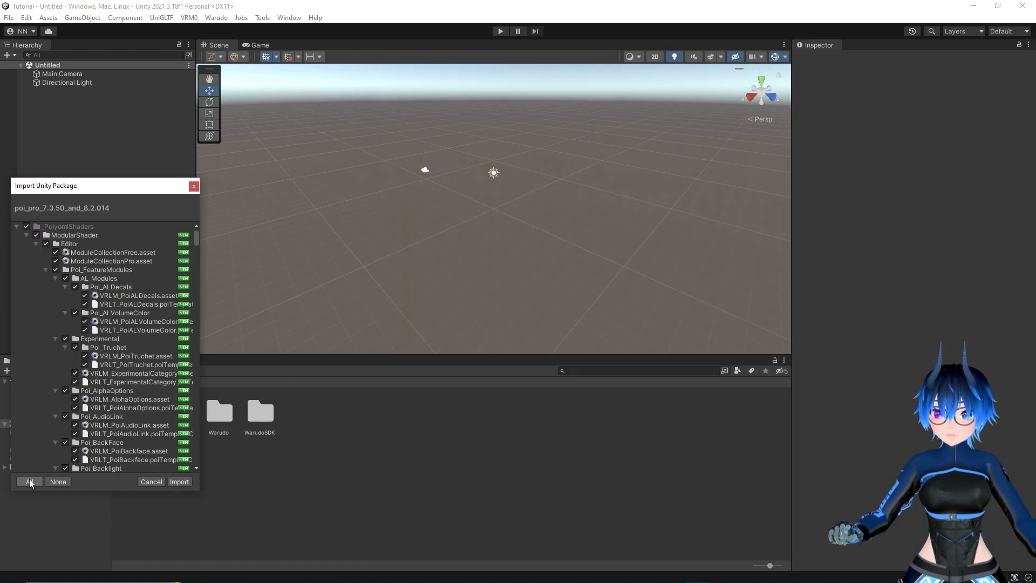
click(177, 482)
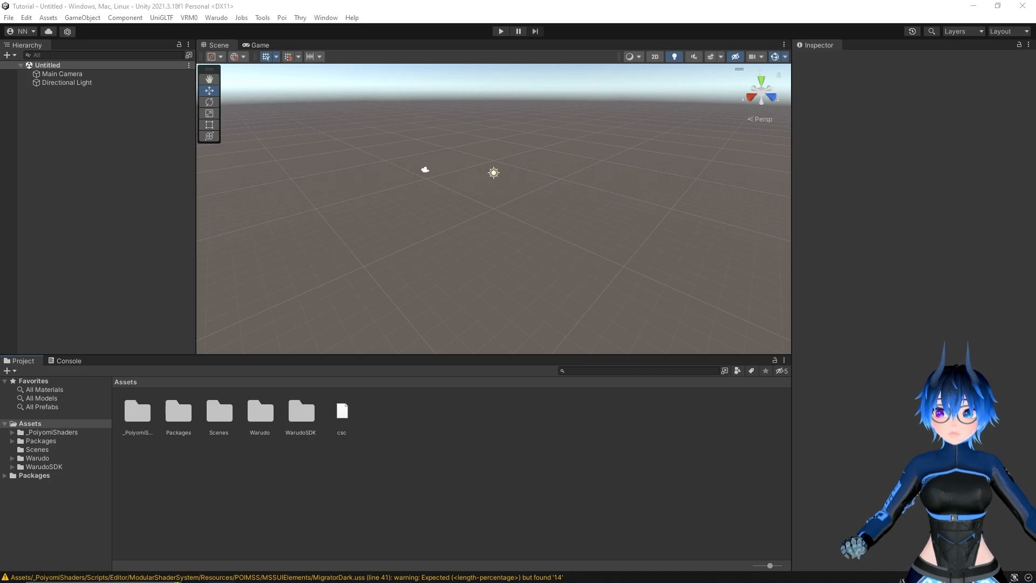
Import all contents of thenoobsaur.unitypackage from the thenoobsaur (1) folder into the project
drag(0, 108, 441, 85)
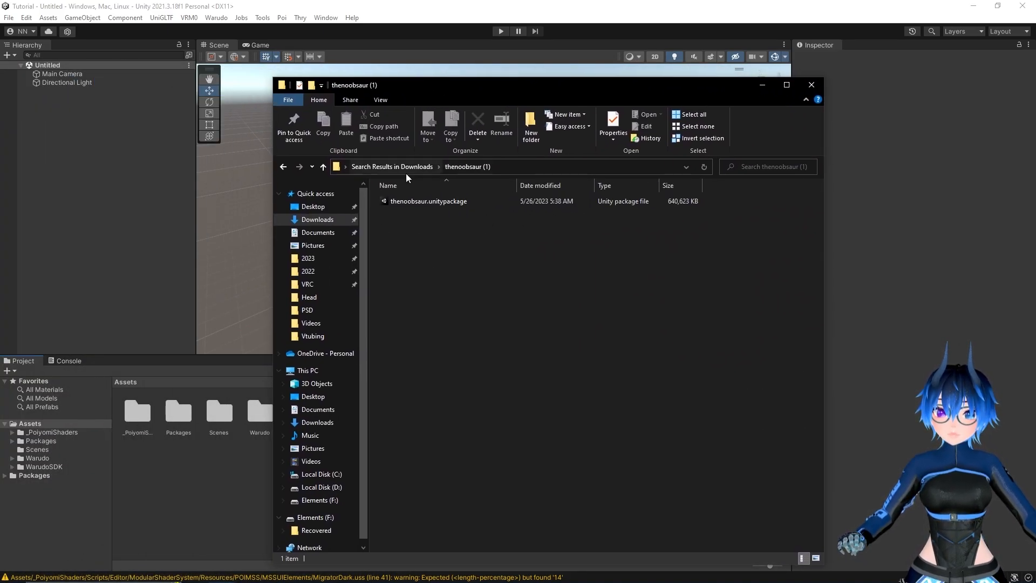
double_click(431, 201)
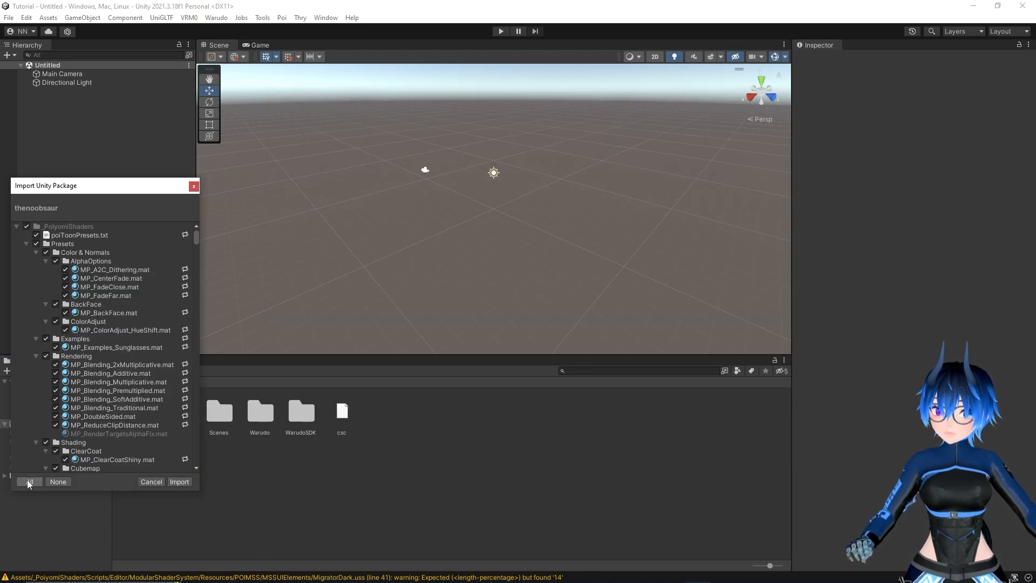
click(179, 482)
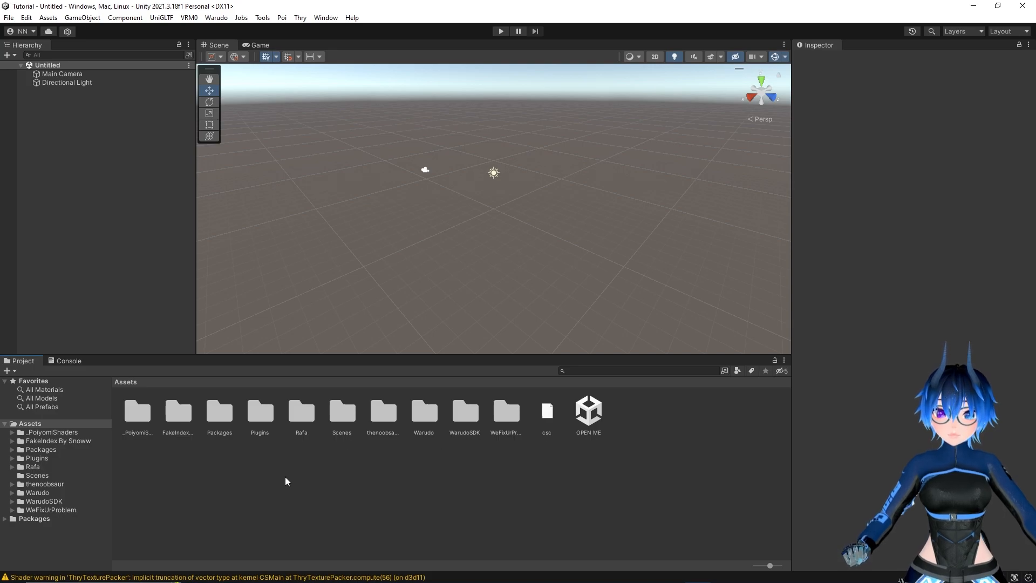
Open the OPEN ME scene and expand the thenoobsaur avatar to inspect its child objects
double_click(378, 415)
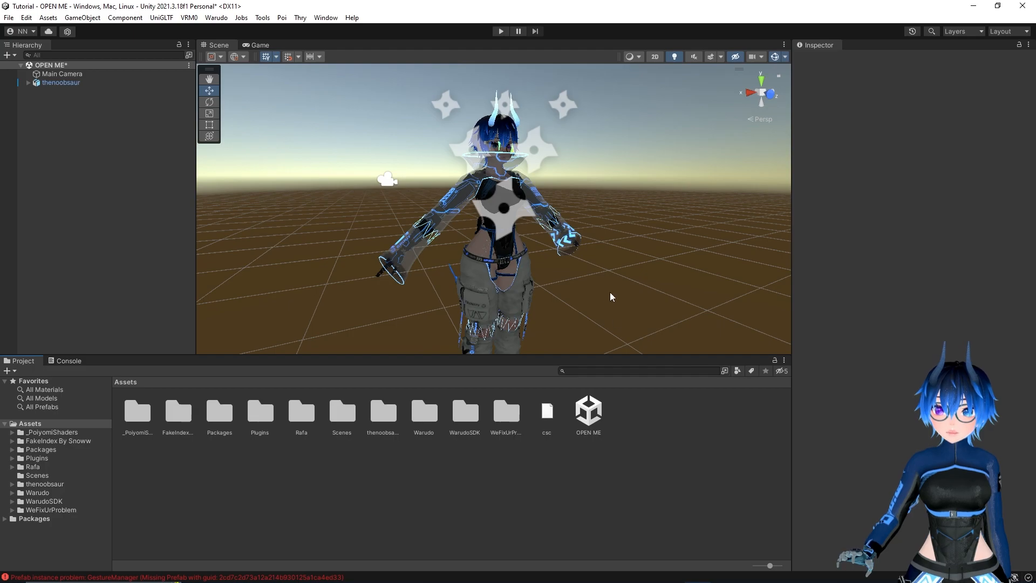
click(26, 82)
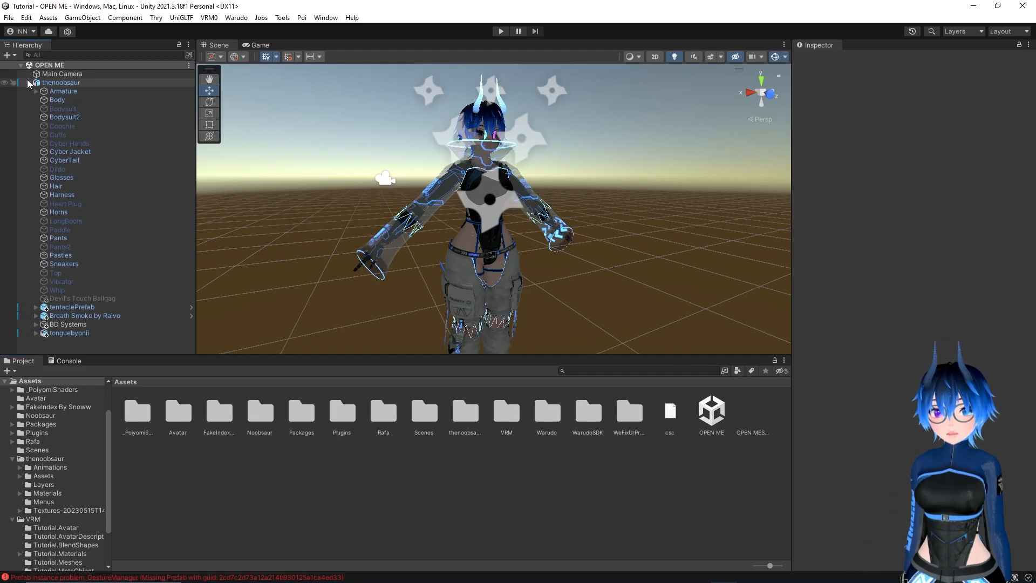
click(109, 91)
click(102, 100)
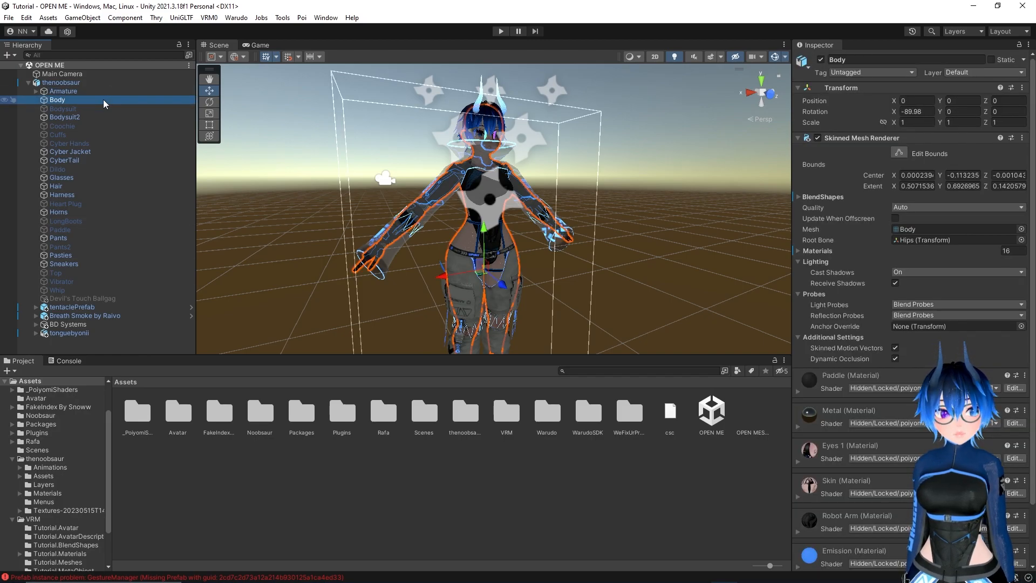
click(99, 109)
click(89, 91)
Remove the two missing-script components and the VRC Avatar Descriptor from the thenoobsaur root object
click(89, 82)
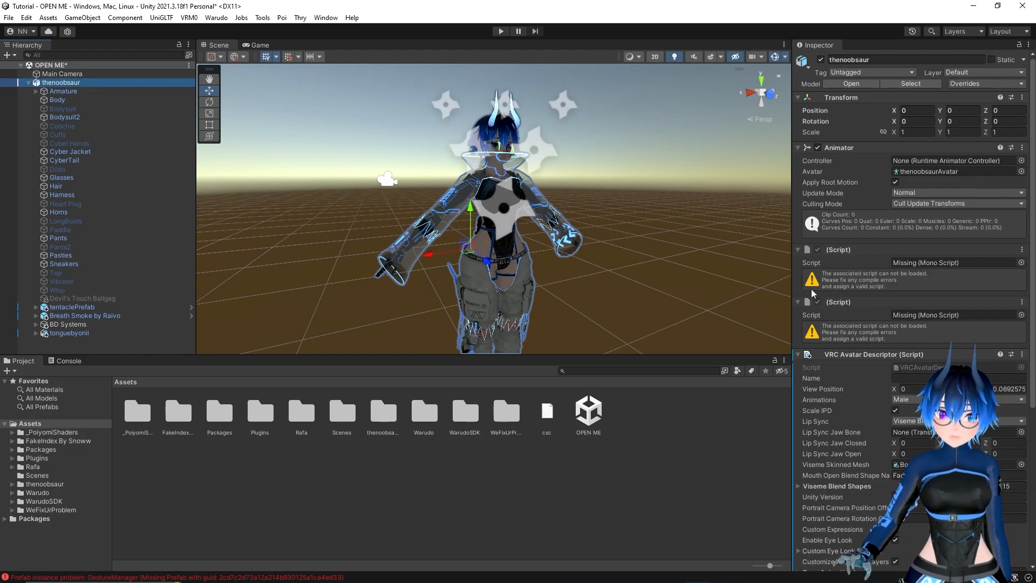
click(1020, 250)
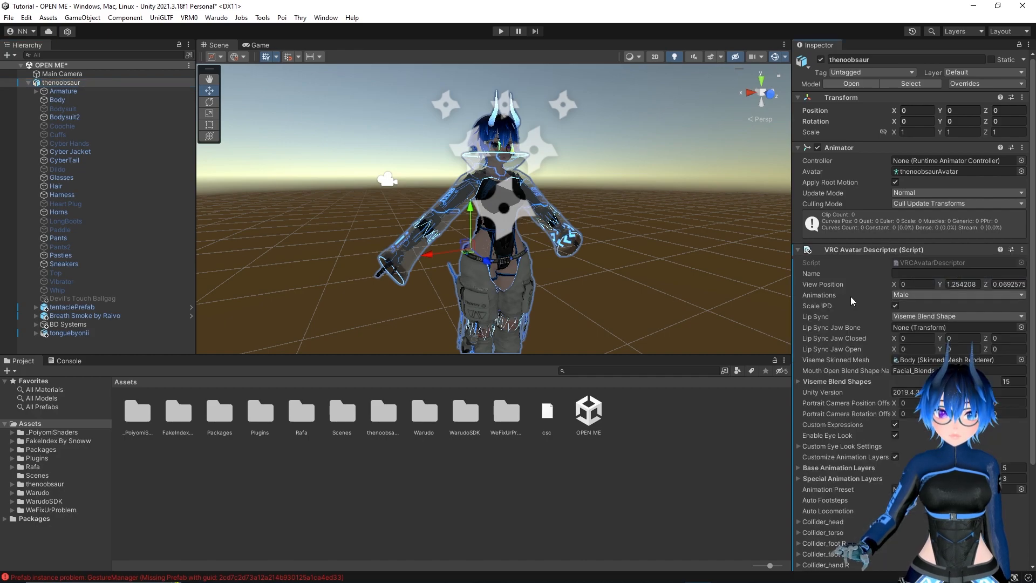
scroll(839, 321, down, 4)
scroll(835, 320, up, 5)
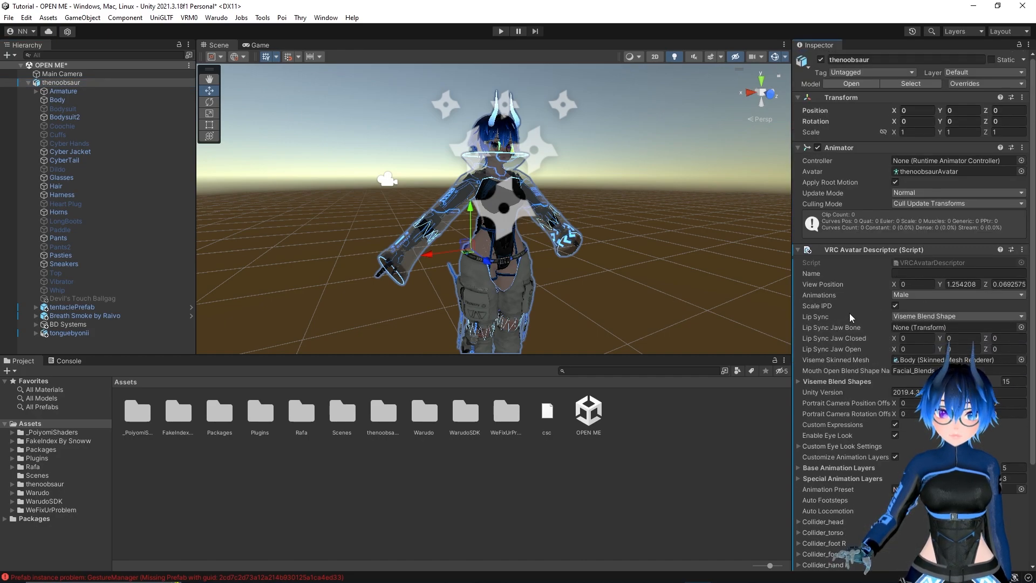
click(1022, 250)
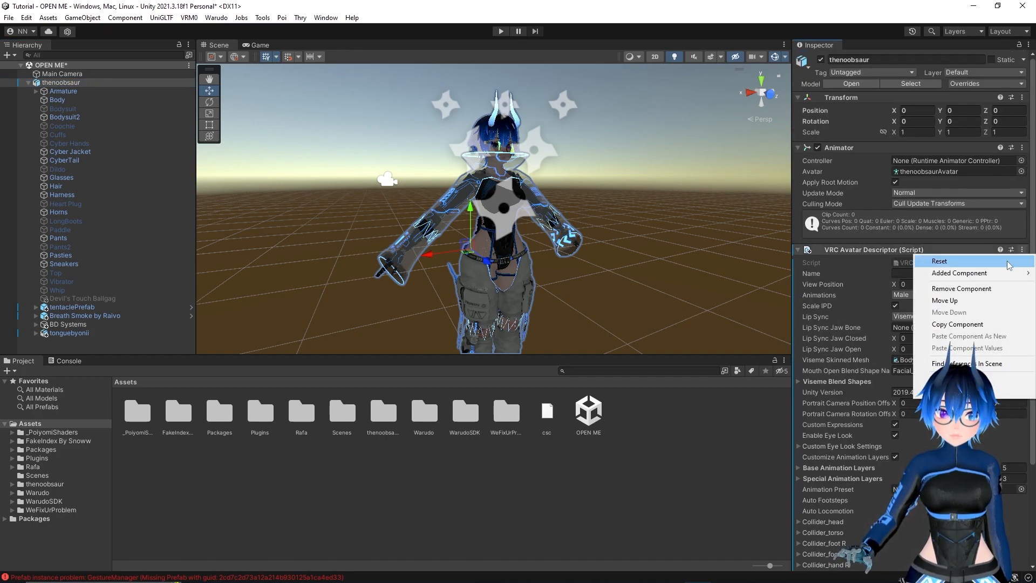
click(961, 289)
Create a folder named Avatar in the project's Assets folder
right_click(251, 564)
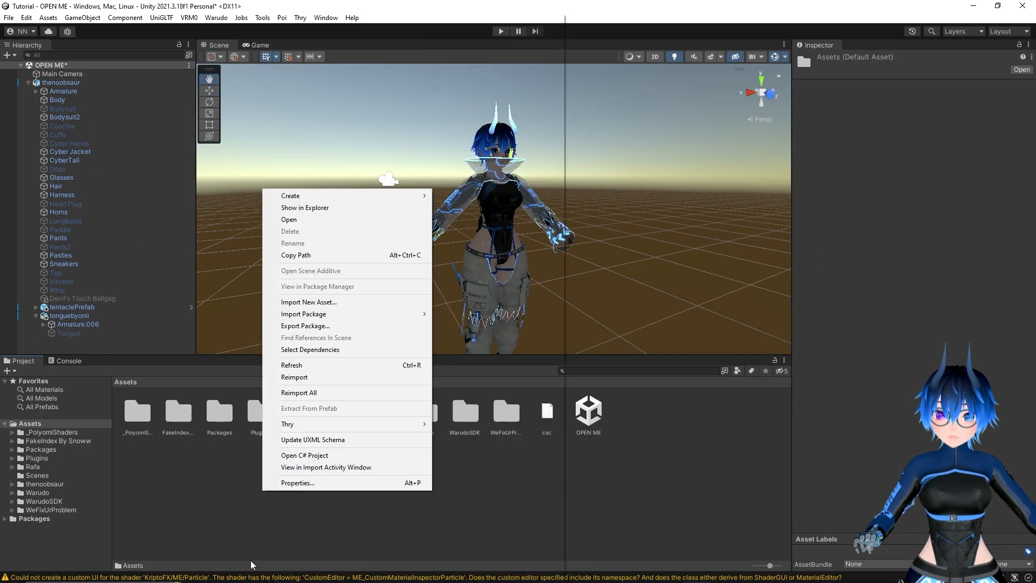
click(251, 564)
right_click(261, 523)
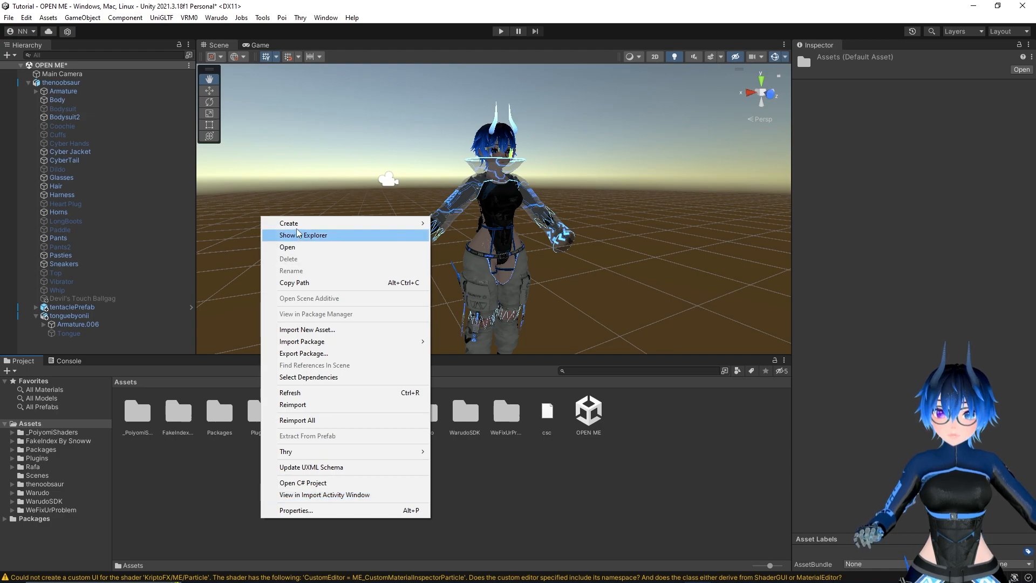
mouse_move(294, 222)
click(467, 68)
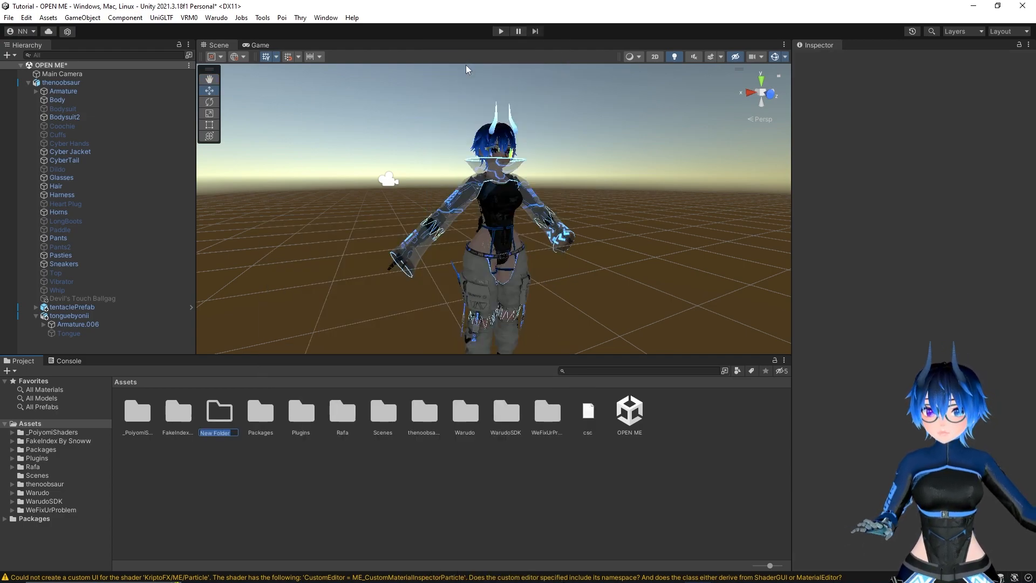
text(Av)
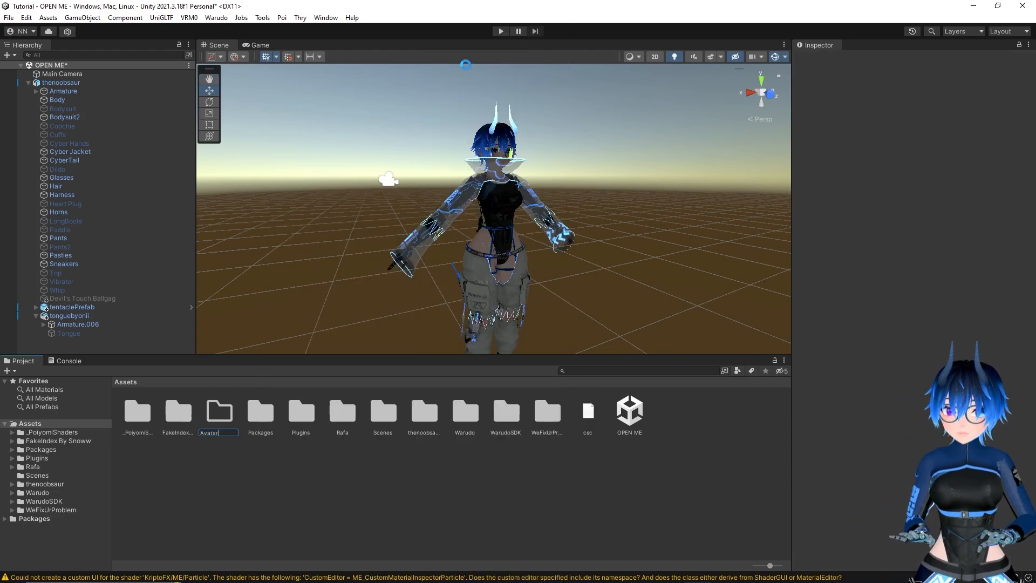
text(atar)
key(Return)
Open the Avatar folder and save the thenoobsaur avatar in it as an original prefab
double_click(173, 418)
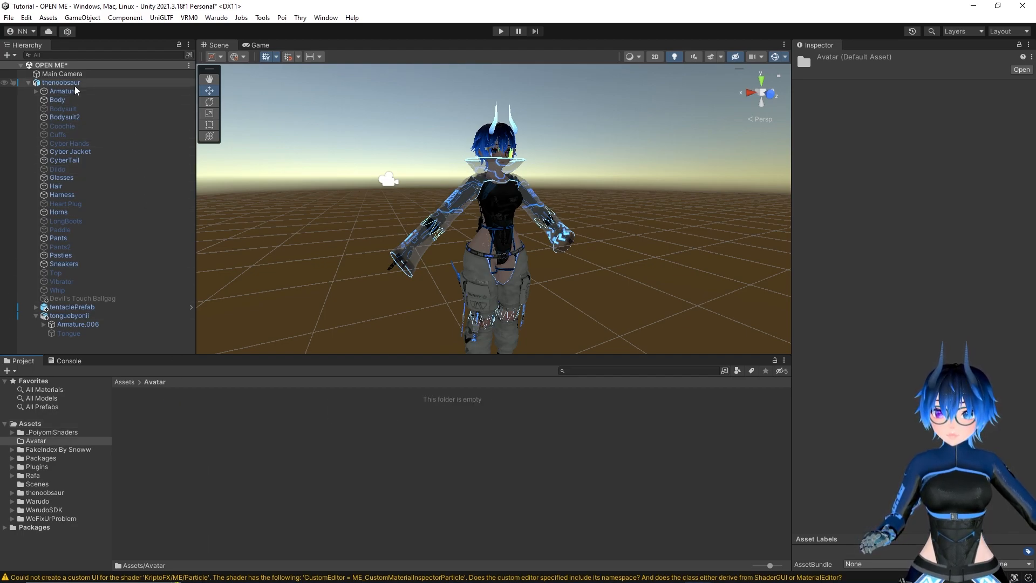
drag(64, 82, 244, 447)
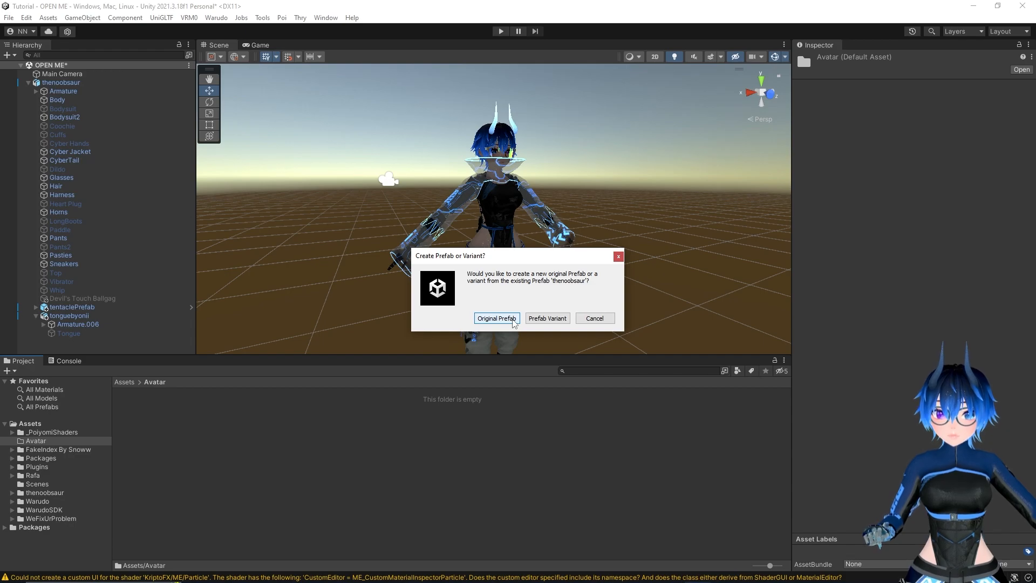
click(496, 318)
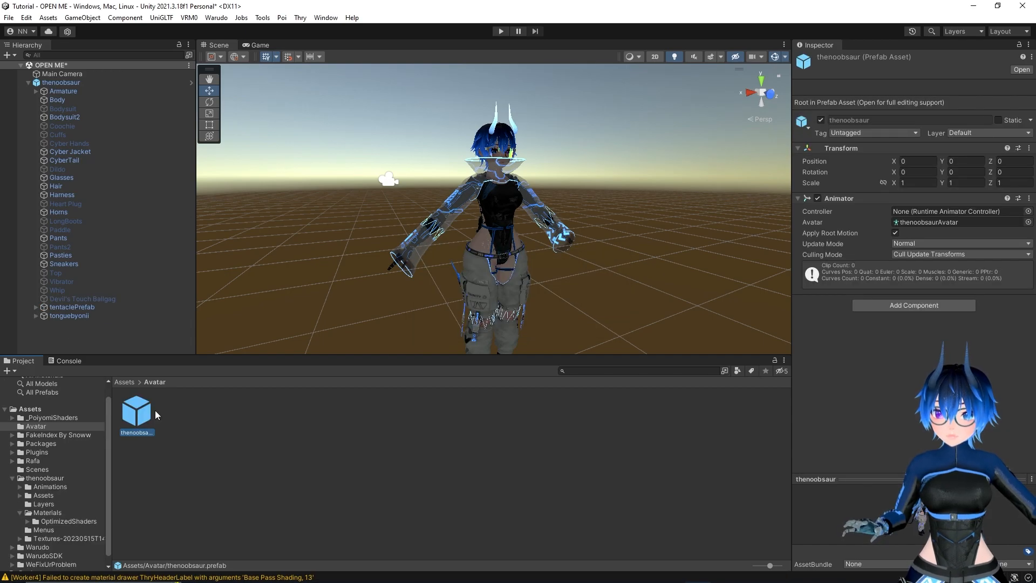
Activate all of the avatar's child objects from Bodysuit through Devil's Touch Ballgag
click(83, 109)
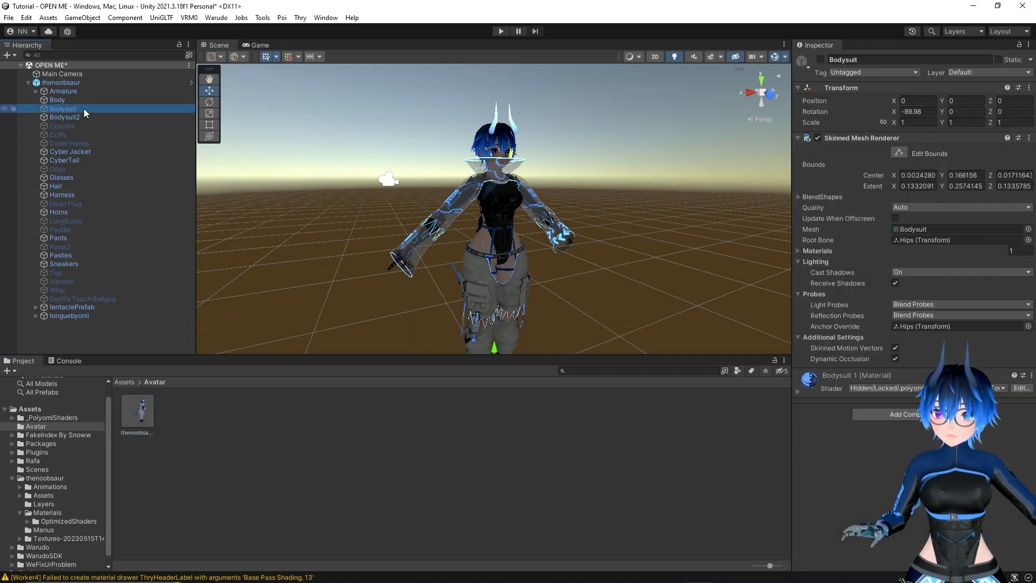
shift+click(76, 297)
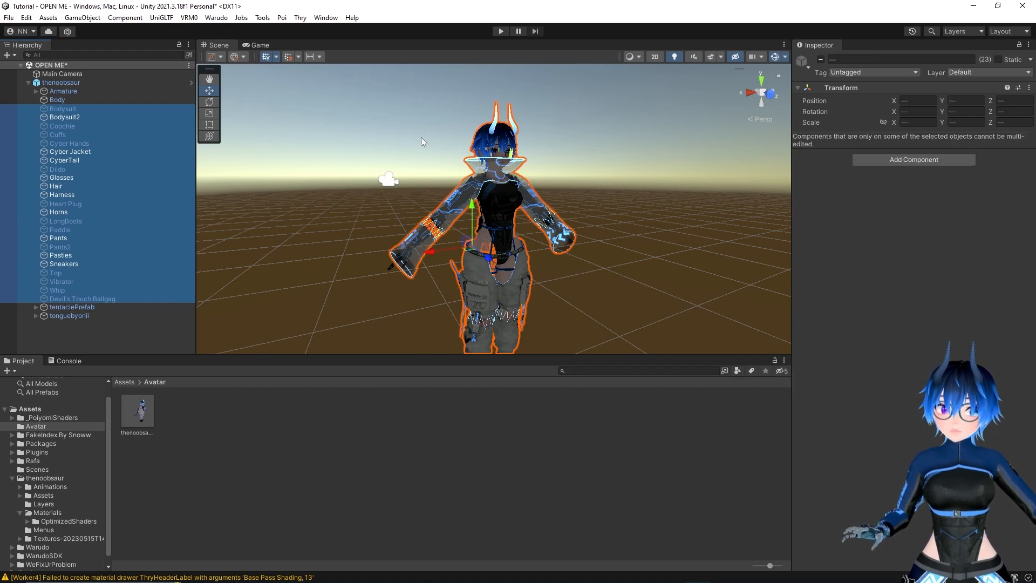
click(821, 59)
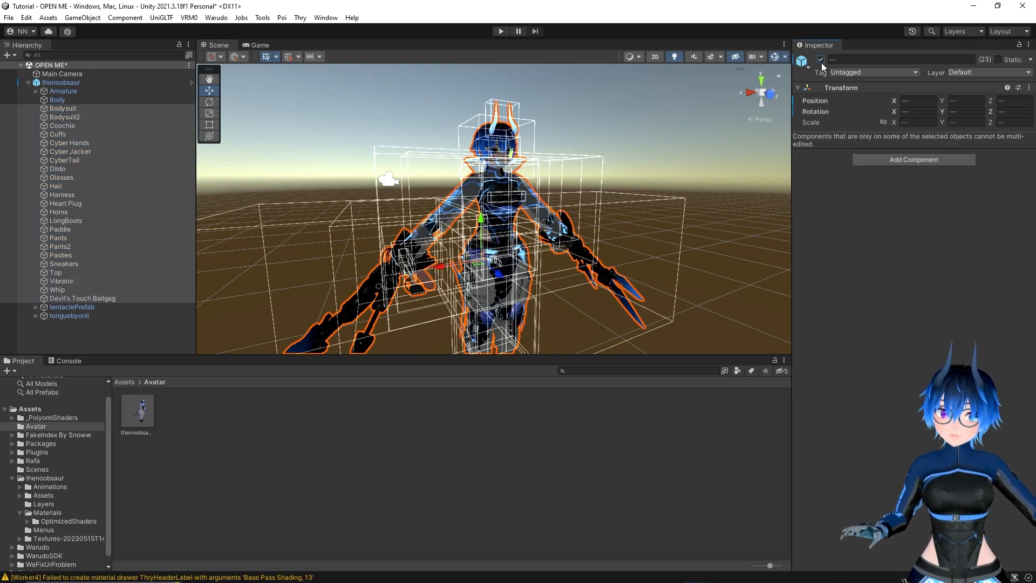
click(676, 151)
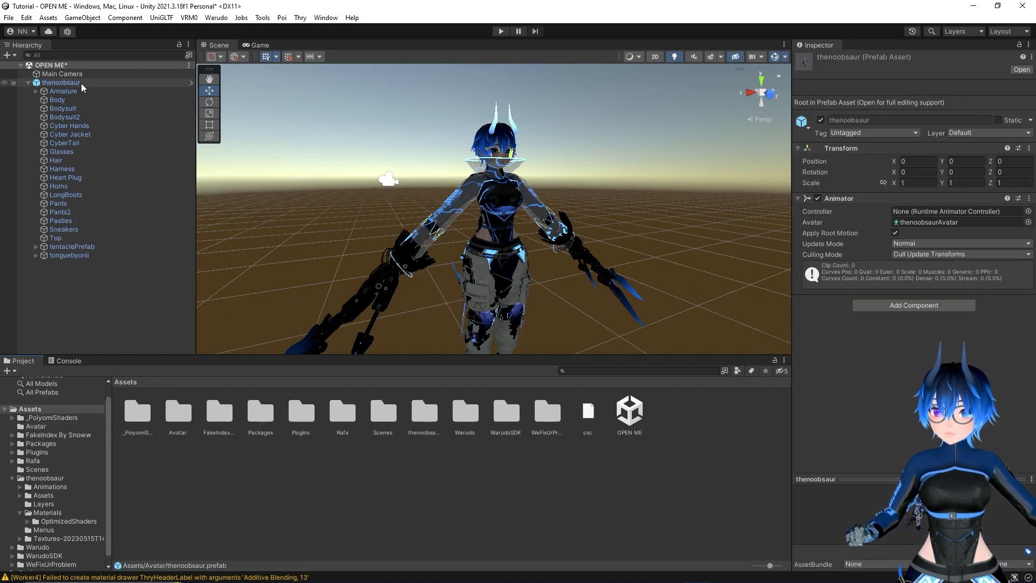
Select the thenoobsaur root object, collapse its hierarchy and start an export to VRM 0.x
click(81, 83)
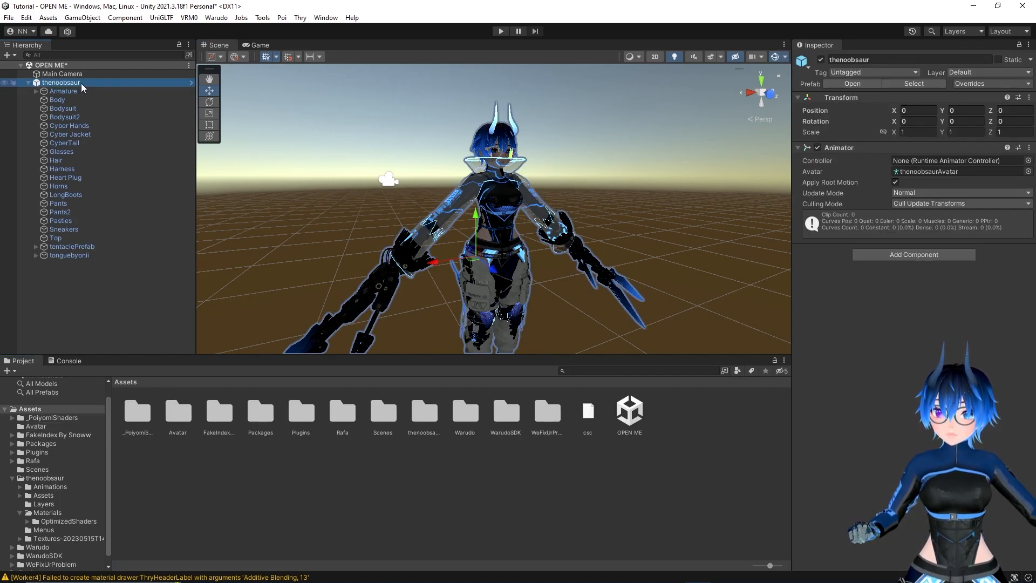
click(28, 82)
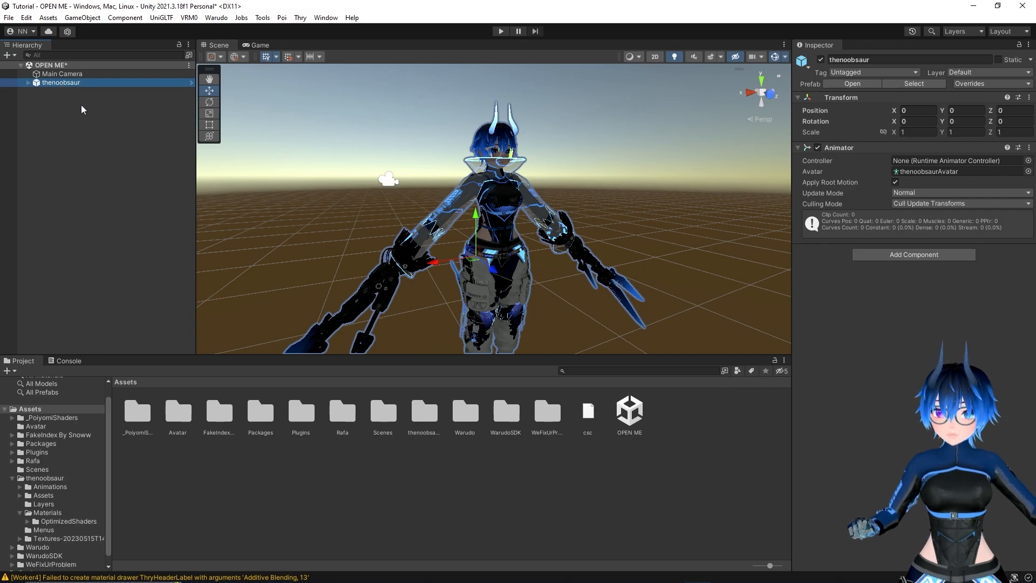
click(189, 18)
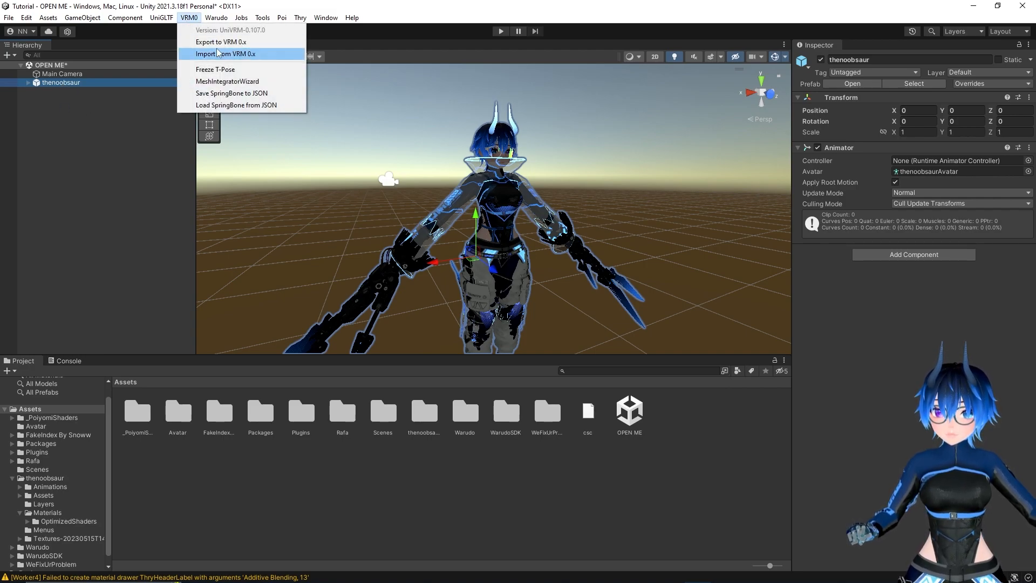
click(240, 42)
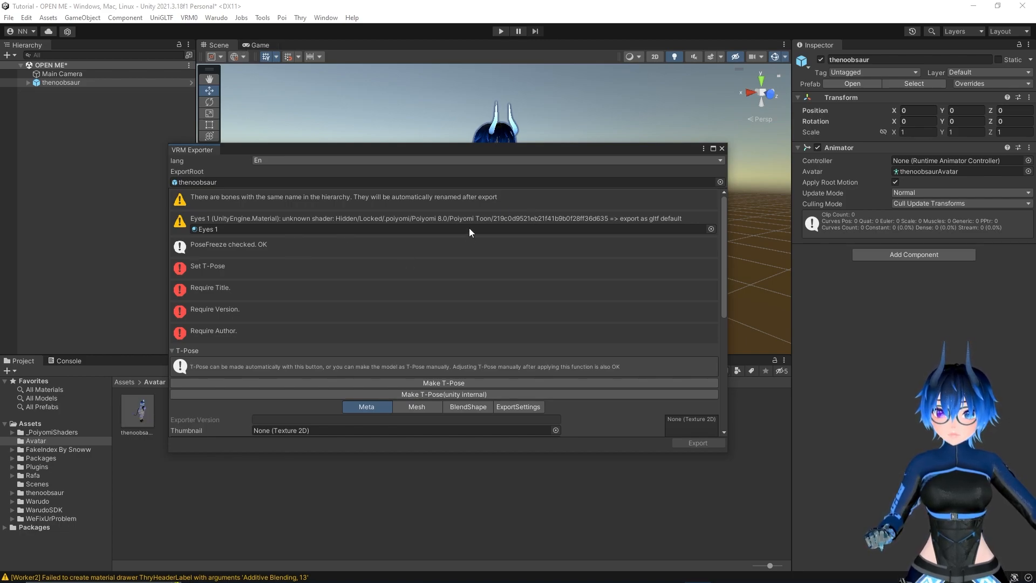
Set the VRM title to Tutorial and version to .0001, fill in the author and contact information, and allow sexuality acts and commercial use
scroll(384, 317, down, 3)
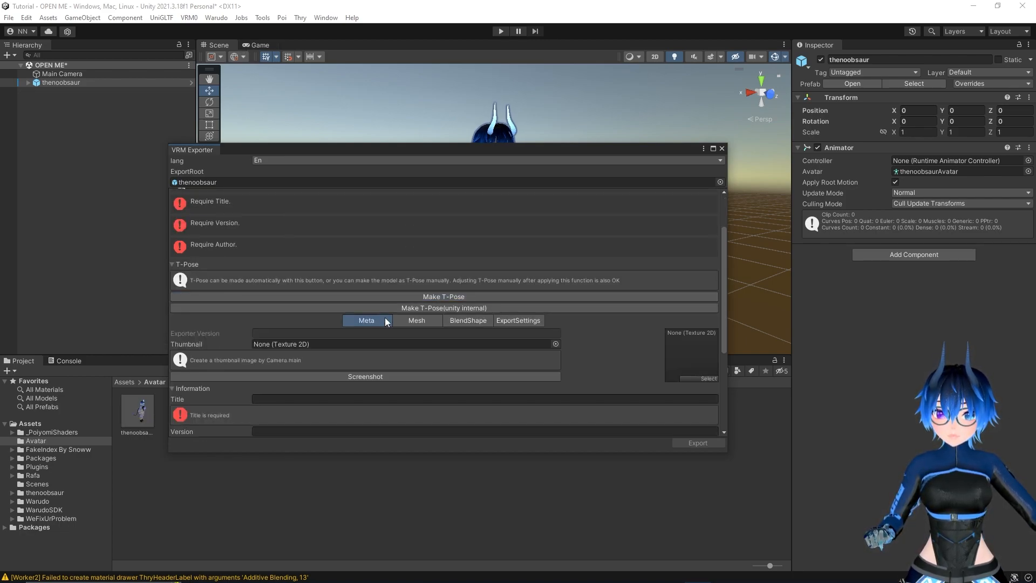
scroll(324, 291, down, 5)
click(286, 269)
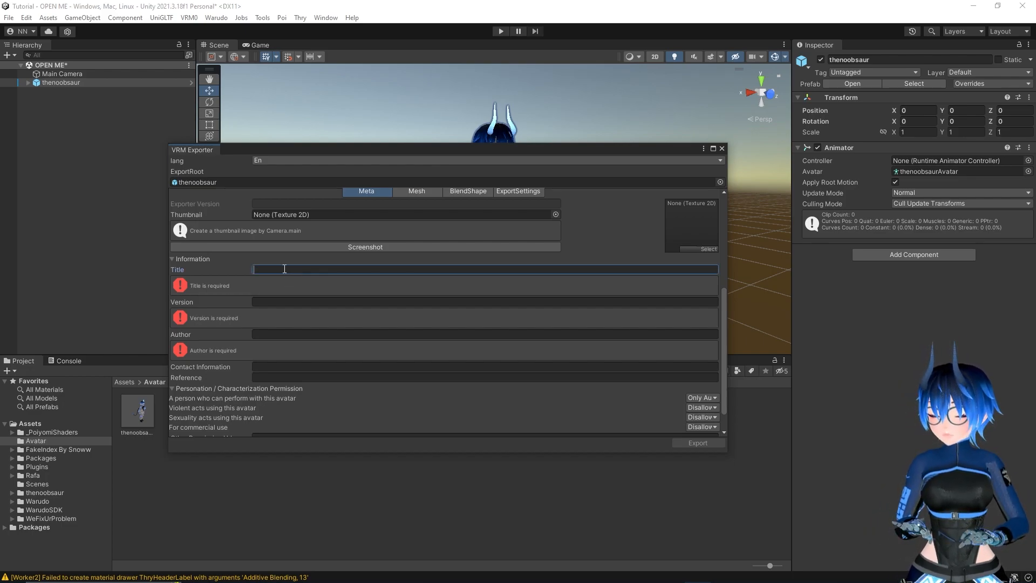
text(Tuto)
text(rial)
key(Tab)
text(.0001)
click(273, 306)
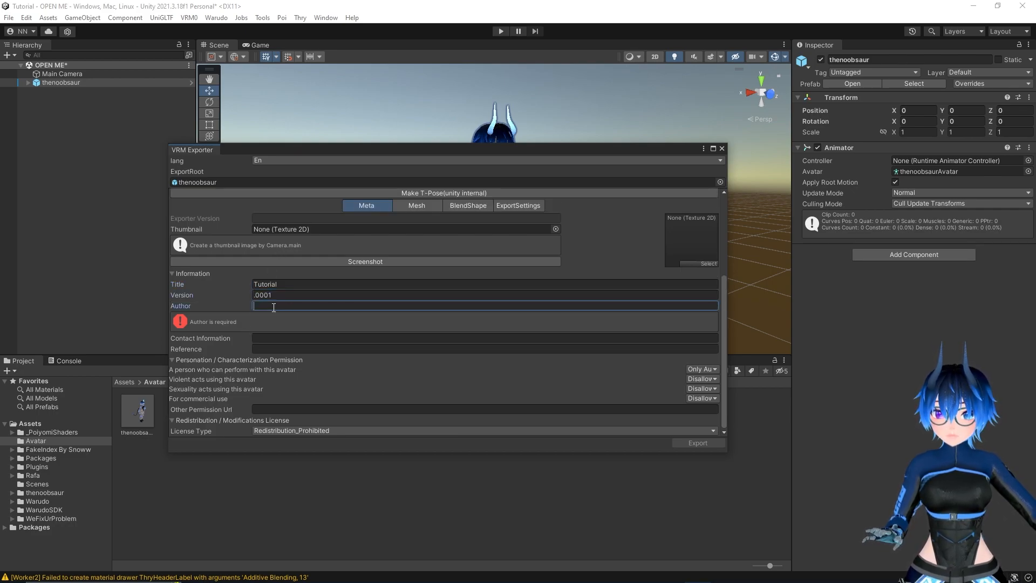
text(Noobsaur)
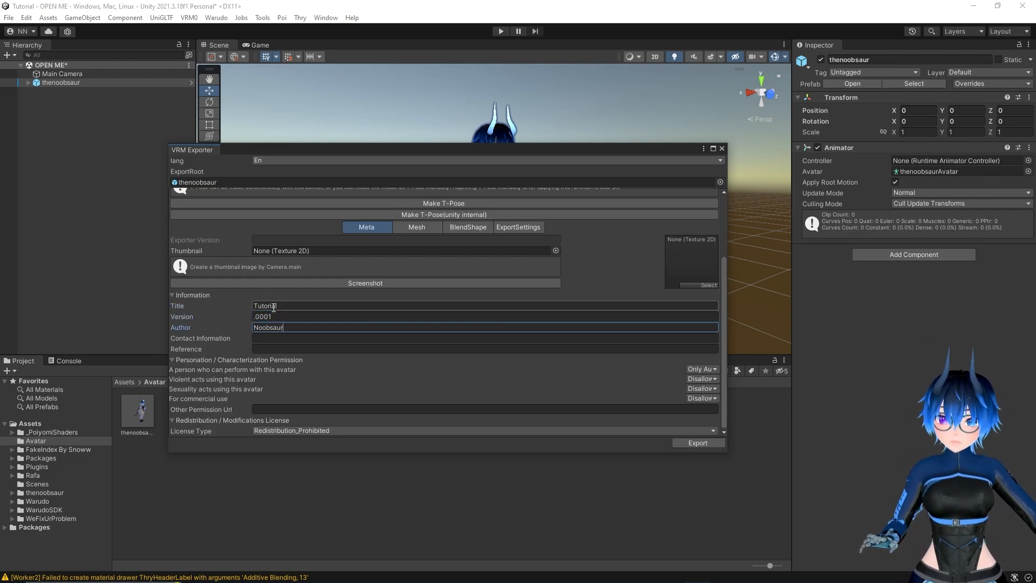
click(263, 338)
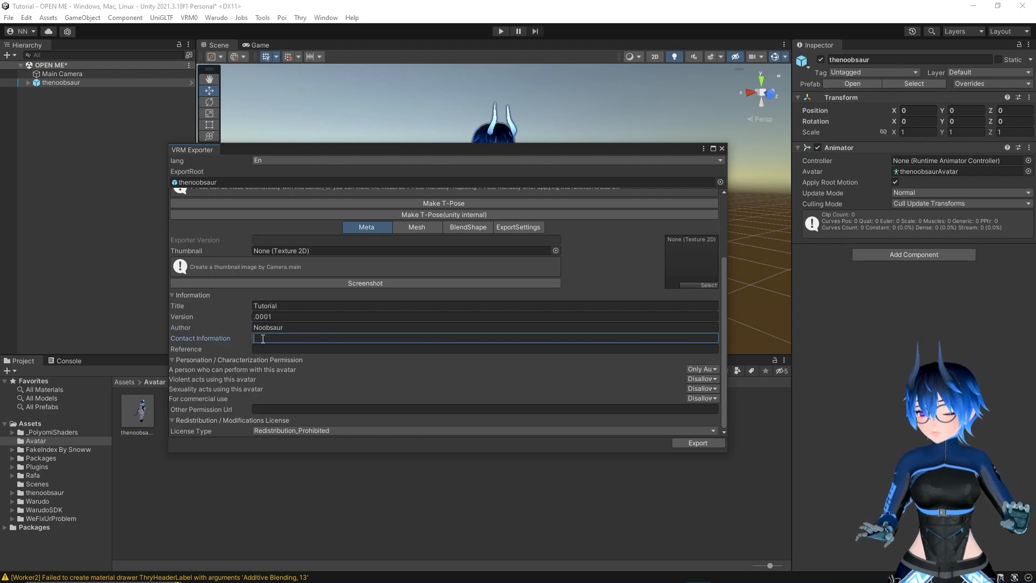
text(@Noobsaur)
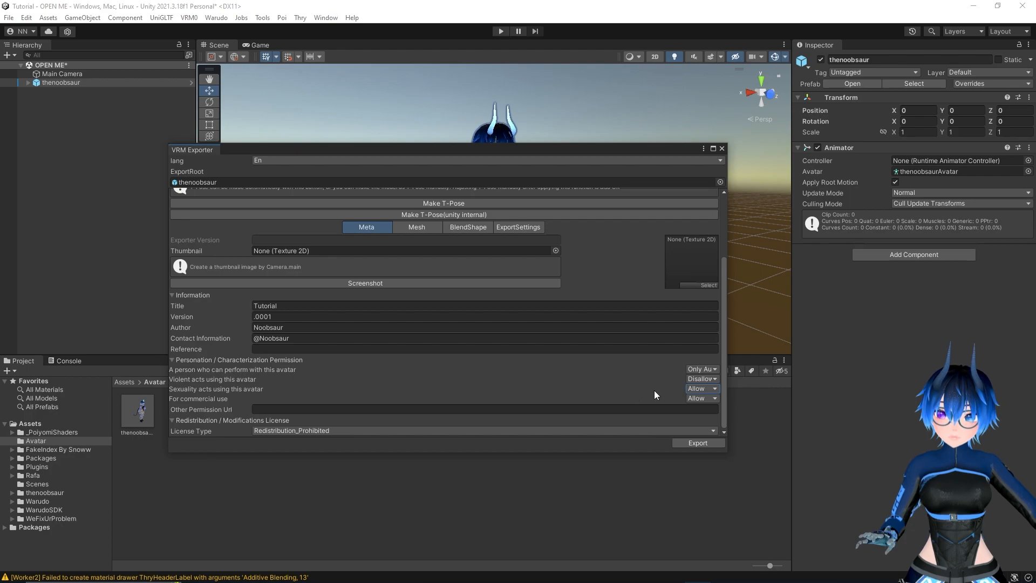
Export the avatar as a VRM file named Tutorial in the Vtubing folder
click(711, 444)
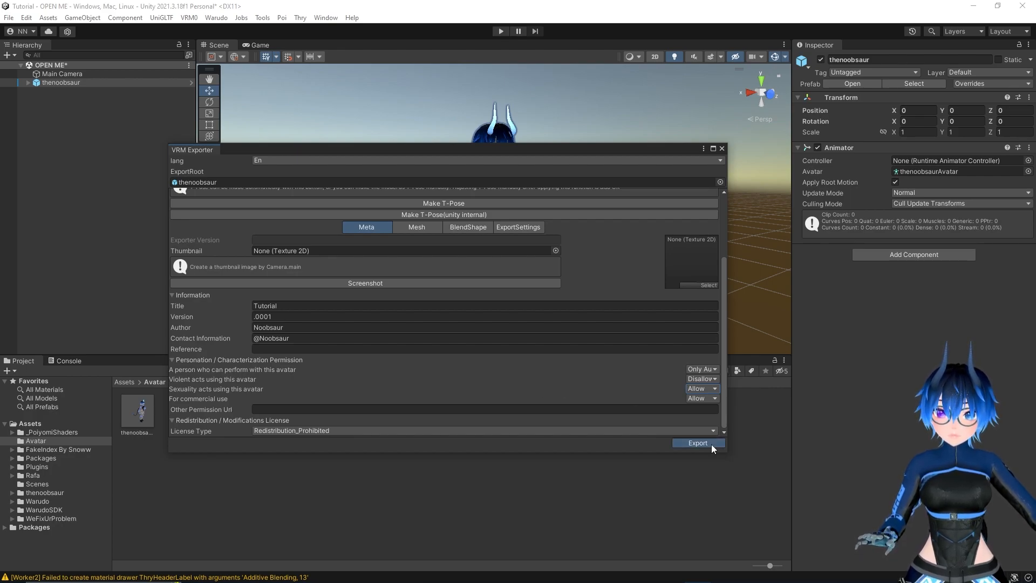
scroll(48, 161, down, 2)
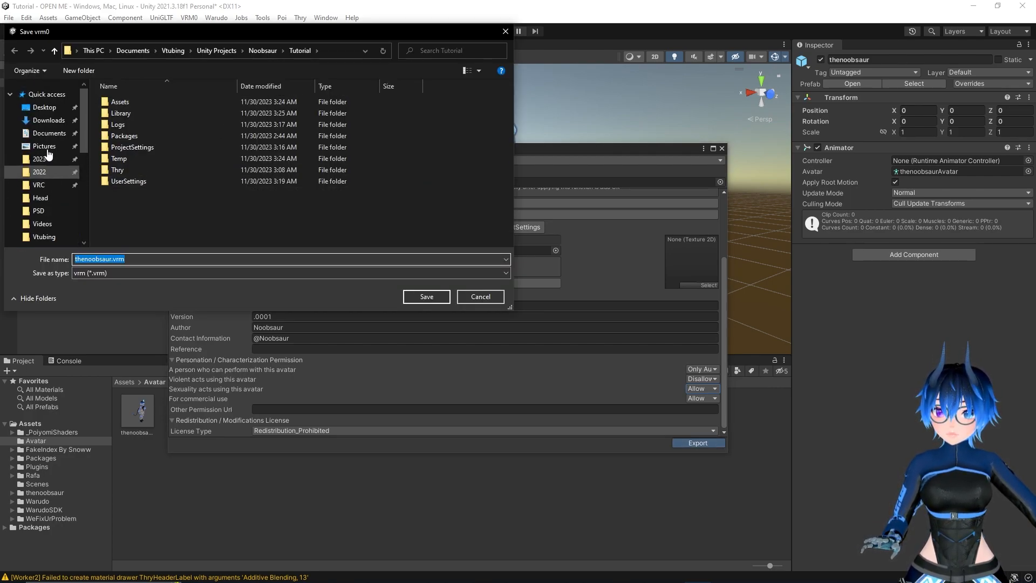
scroll(49, 161, down, 3)
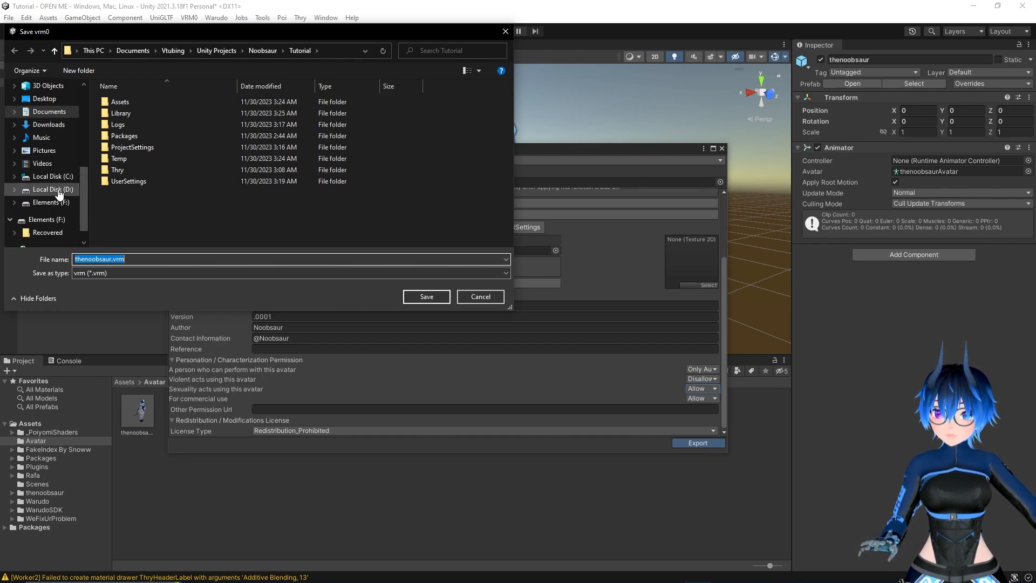
scroll(57, 160, up, 1)
scroll(54, 156, up, 3)
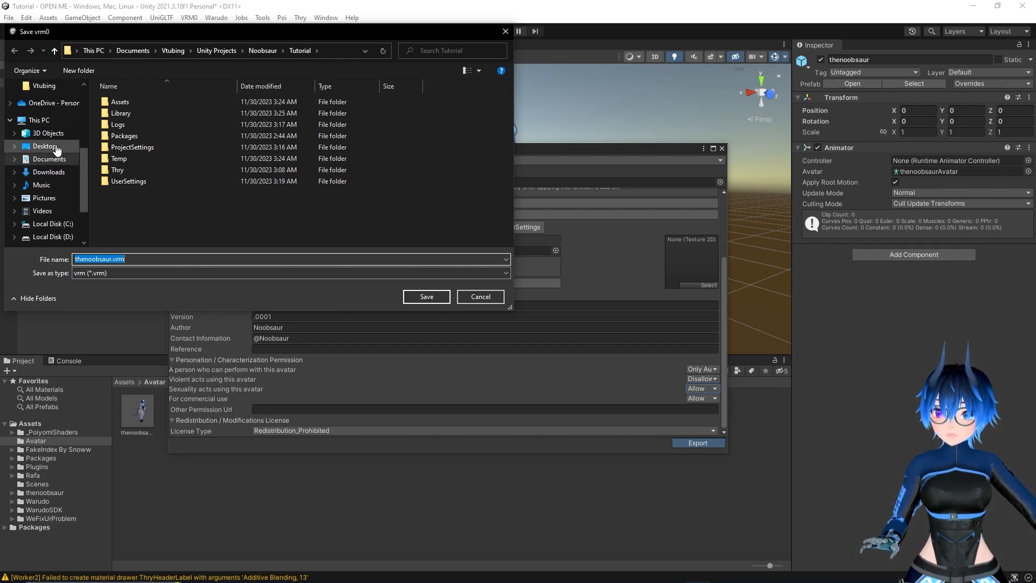
click(52, 177)
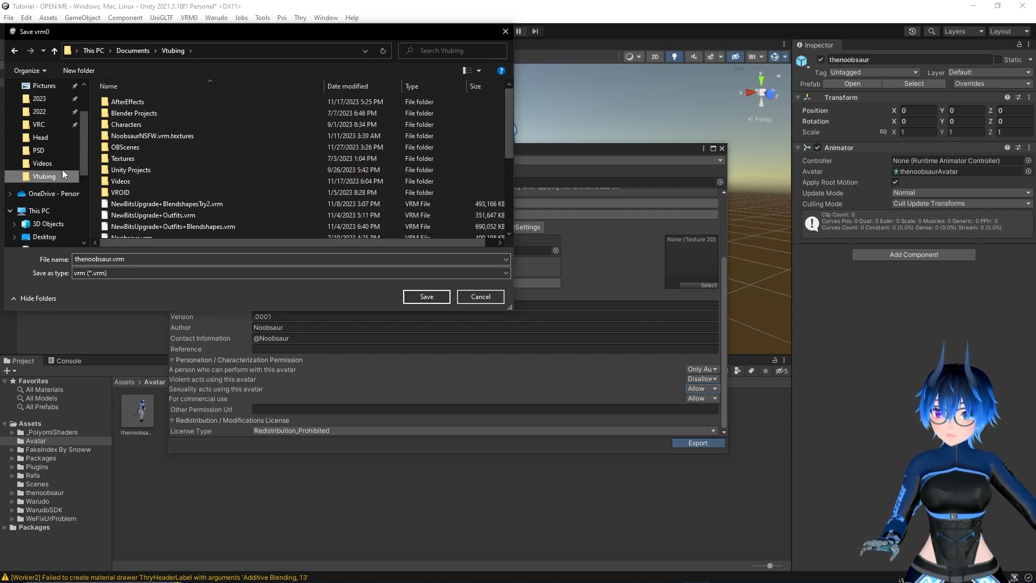
text(Tur)
key(BackSpace)
key(BackSpace)
text(utorial)
click(434, 299)
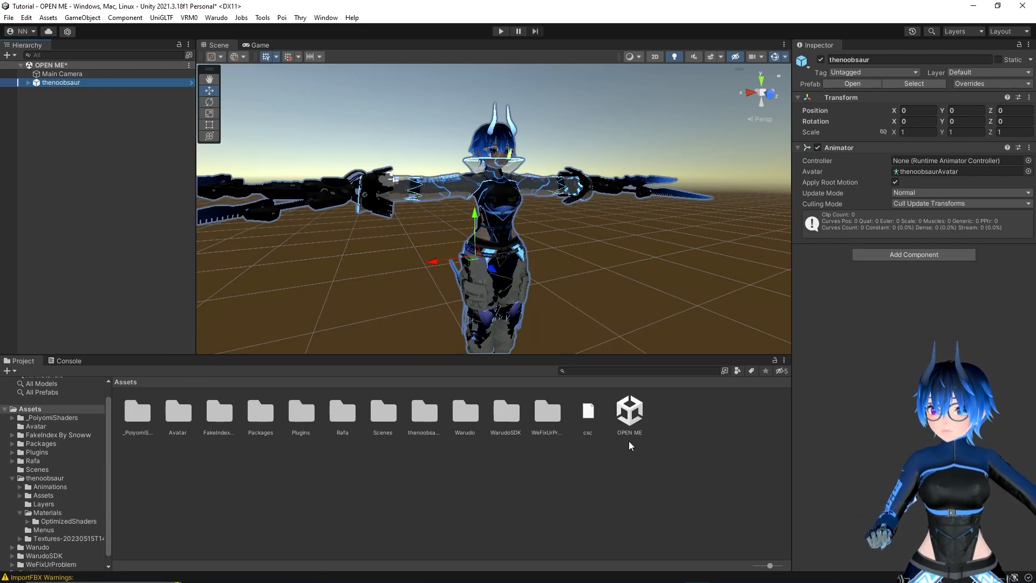
Create a folder named VRM in the project's Assets folder
right_click(483, 484)
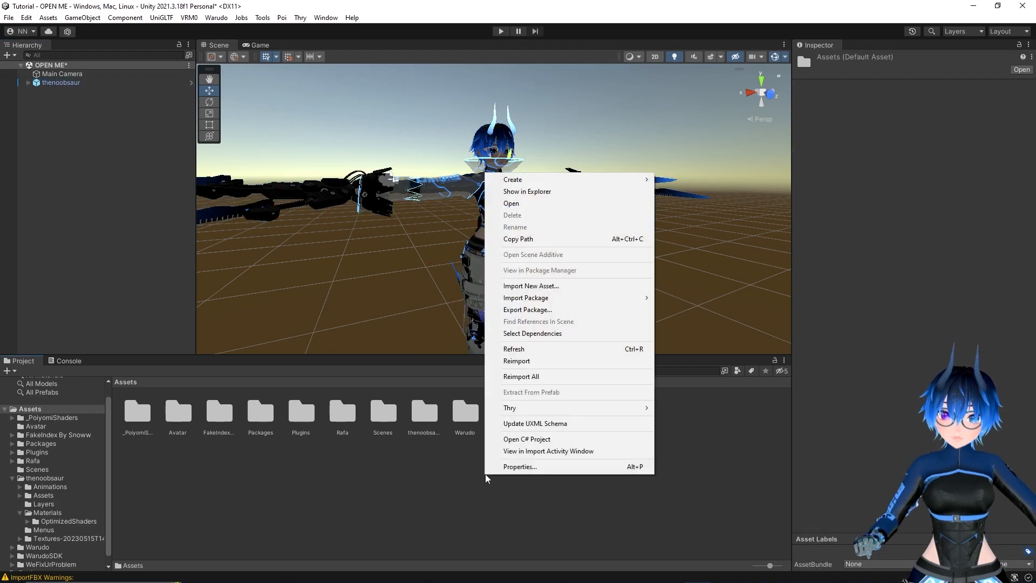
mouse_move(546, 184)
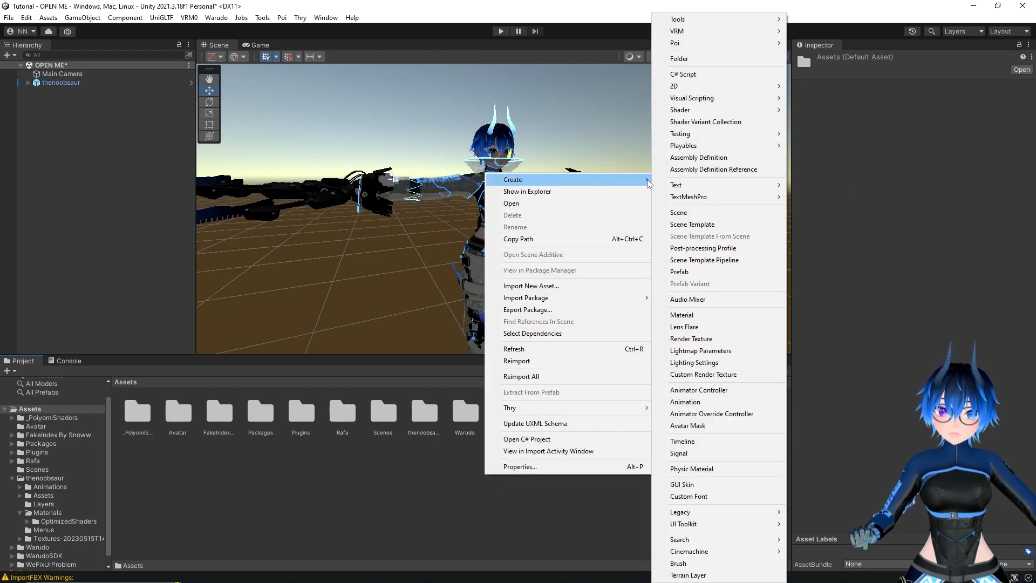
click(674, 59)
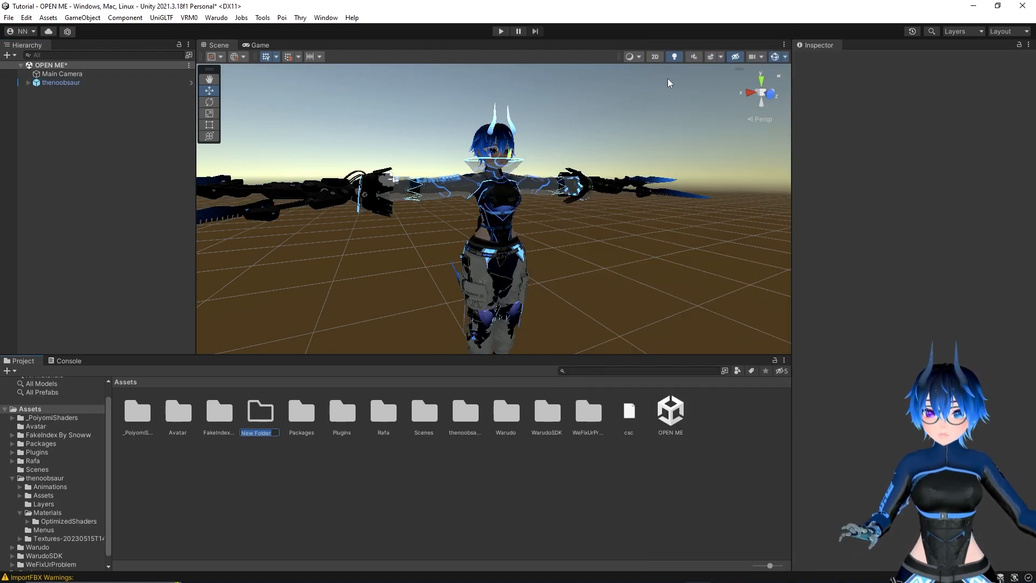
text(VRM)
key(Return)
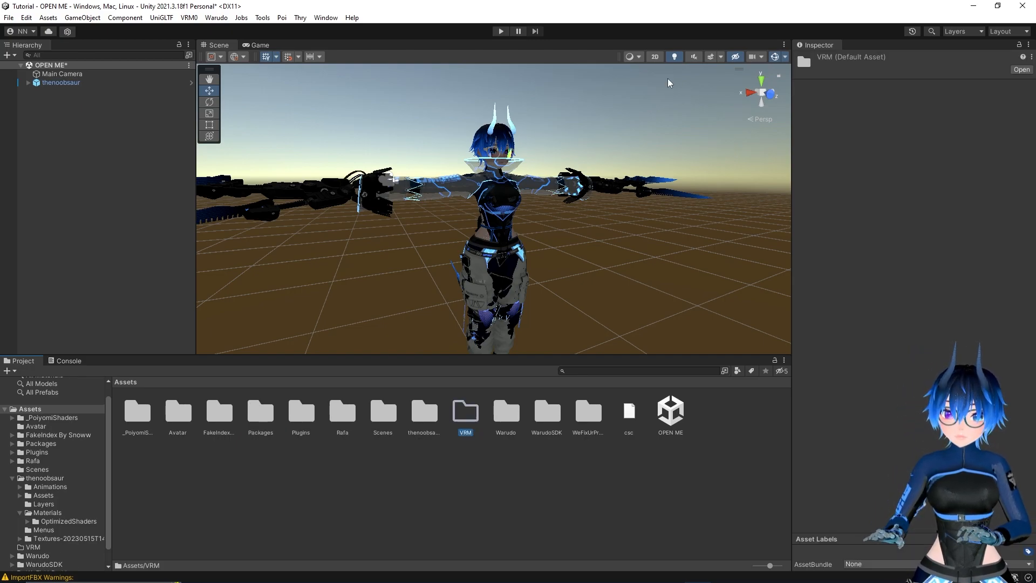
Import the exported Tutorial VRM file into the VRM folder and replace the thenoobsaur avatar in the scene with its prefab
double_click(465, 416)
click(220, 572)
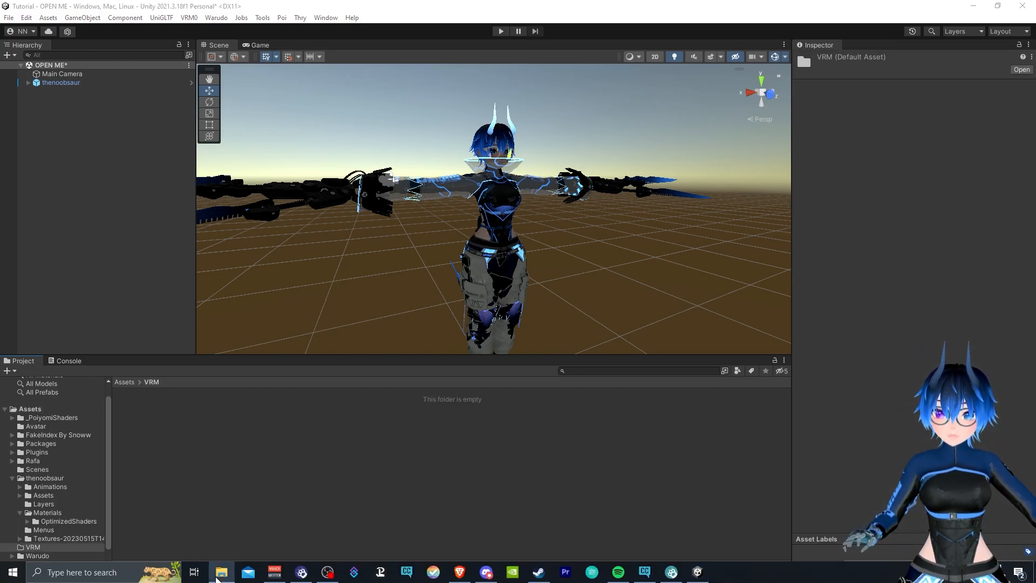
drag(43, 294, 254, 451)
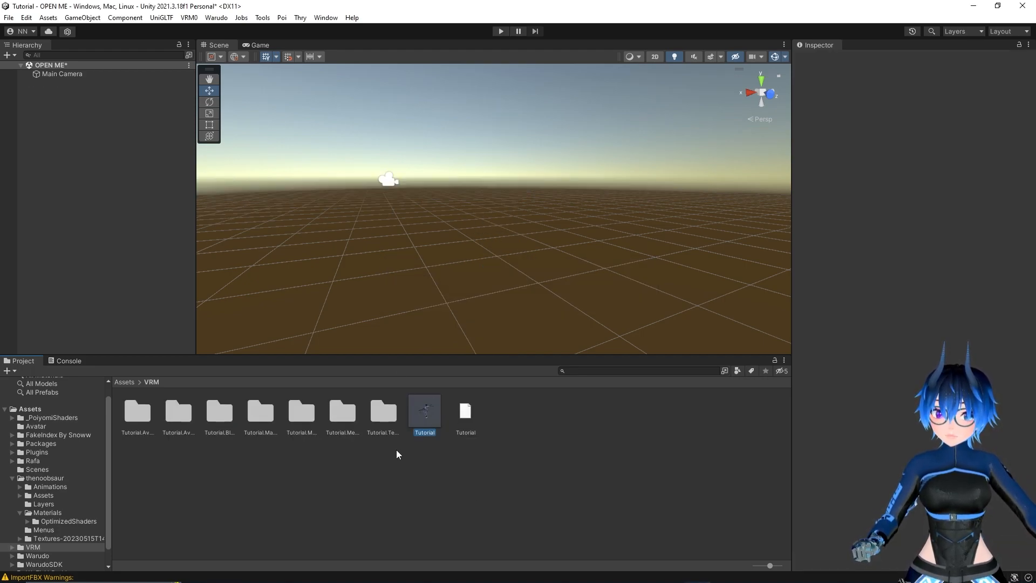
drag(424, 413, 156, 231)
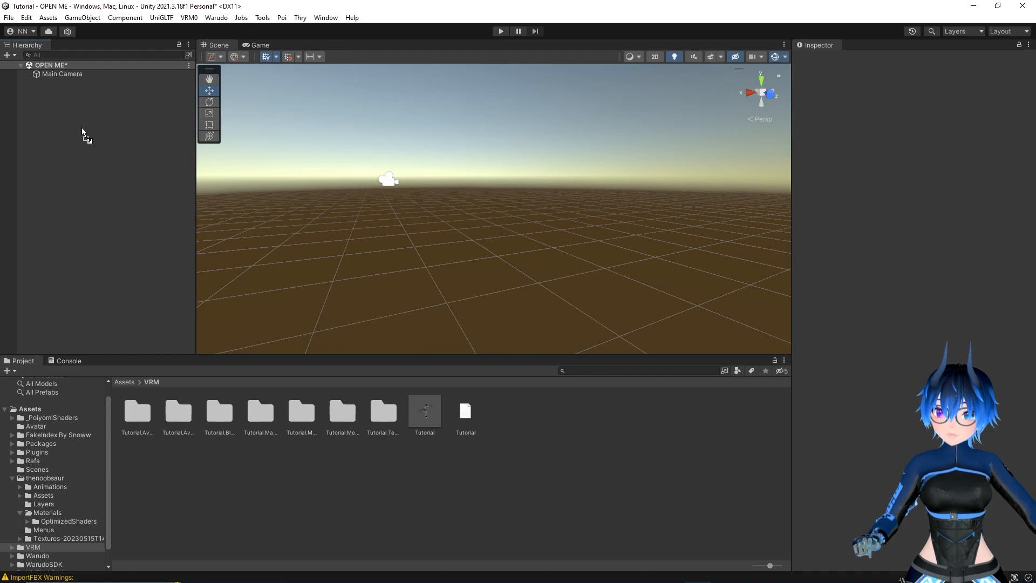
drag(67, 115, 56, 107)
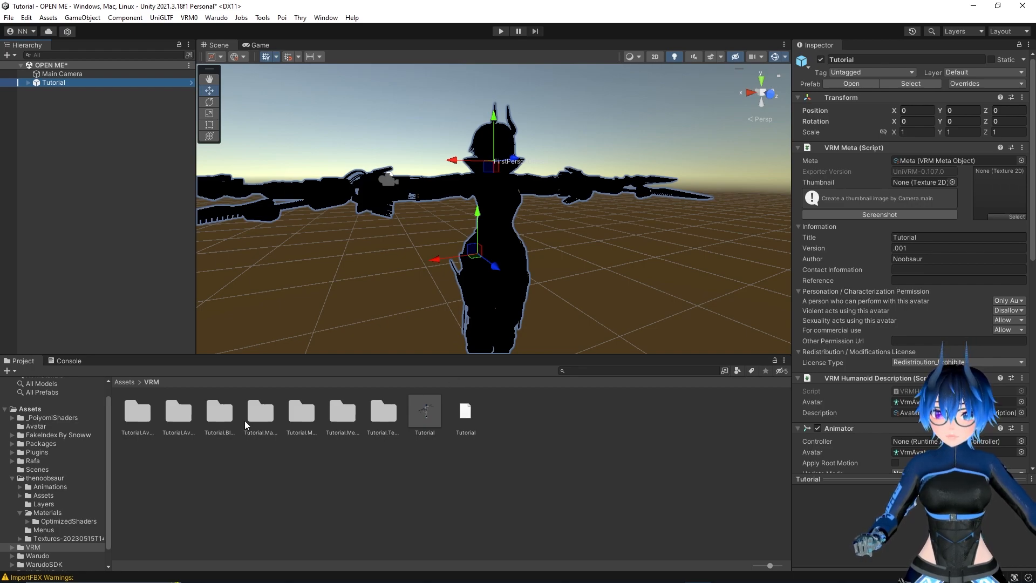
Copy the material properties of the original Bodysuit 1 material in thenoobsaur's Materials folder
double_click(260, 413)
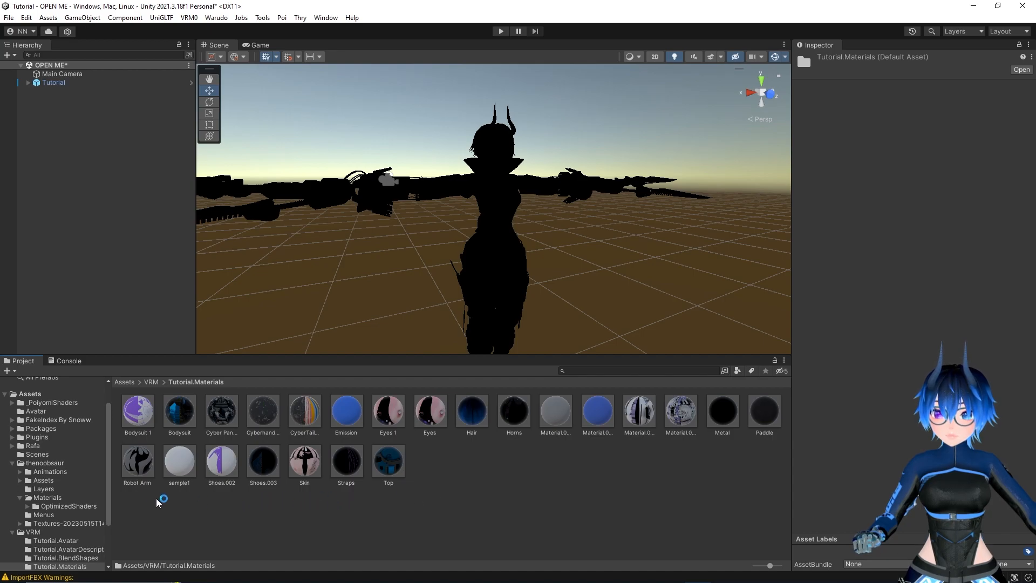
scroll(67, 487, down, 3)
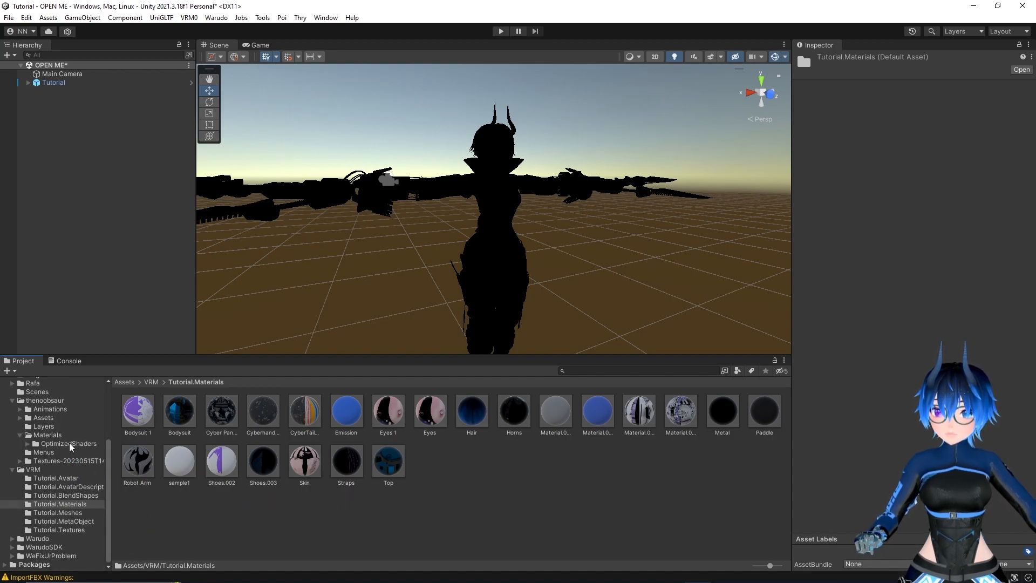
click(54, 435)
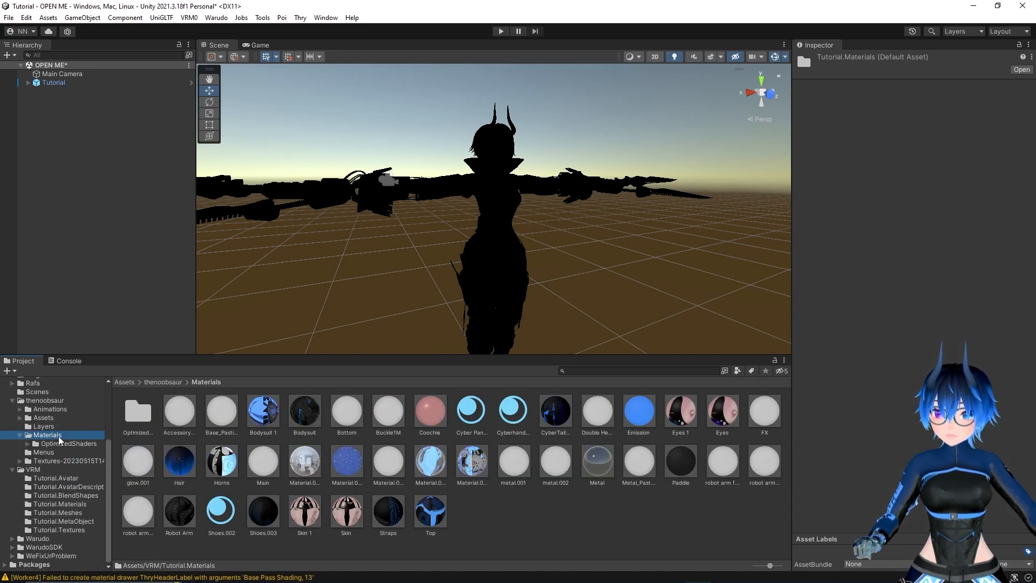
click(263, 417)
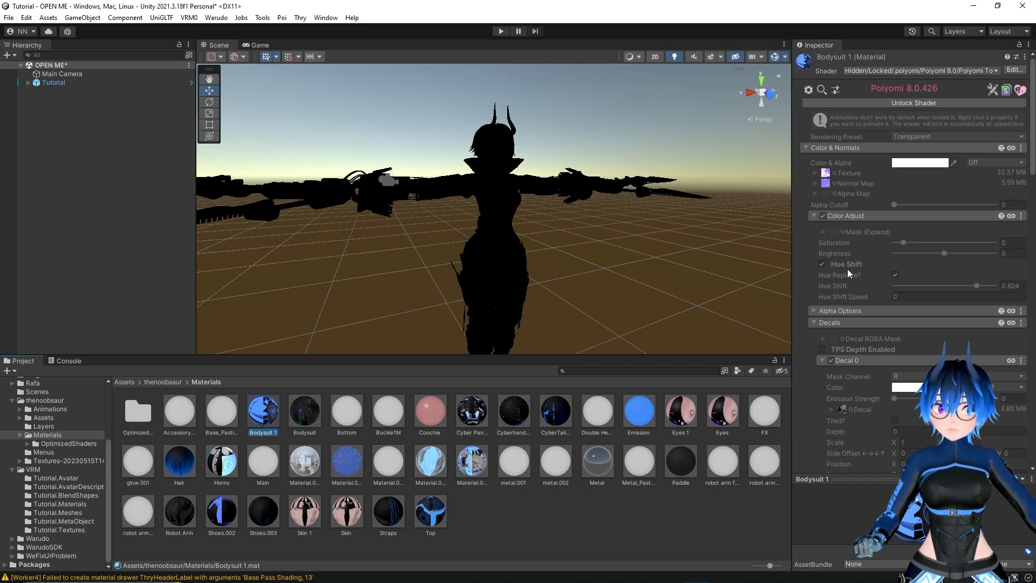
click(1025, 57)
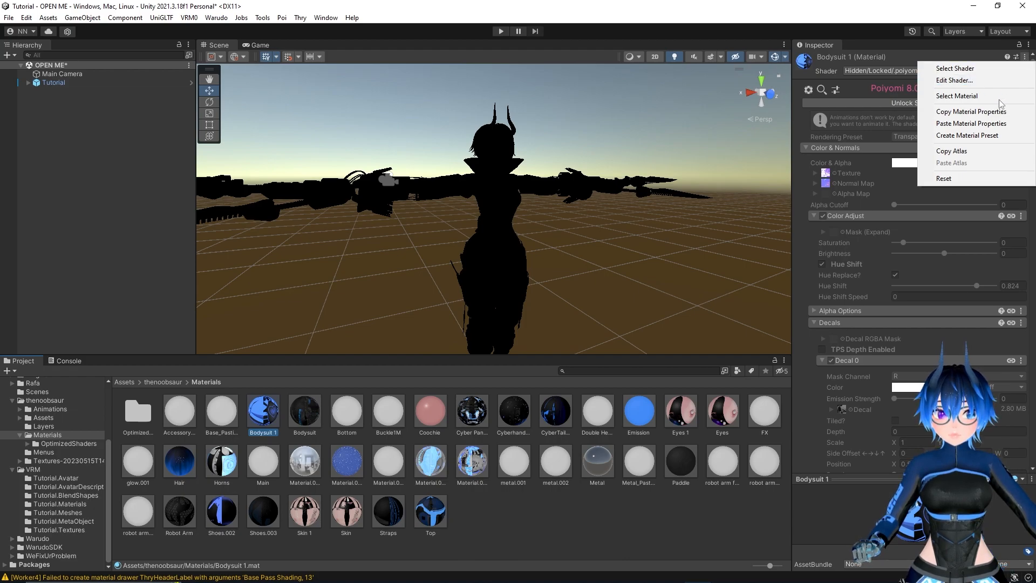
click(981, 112)
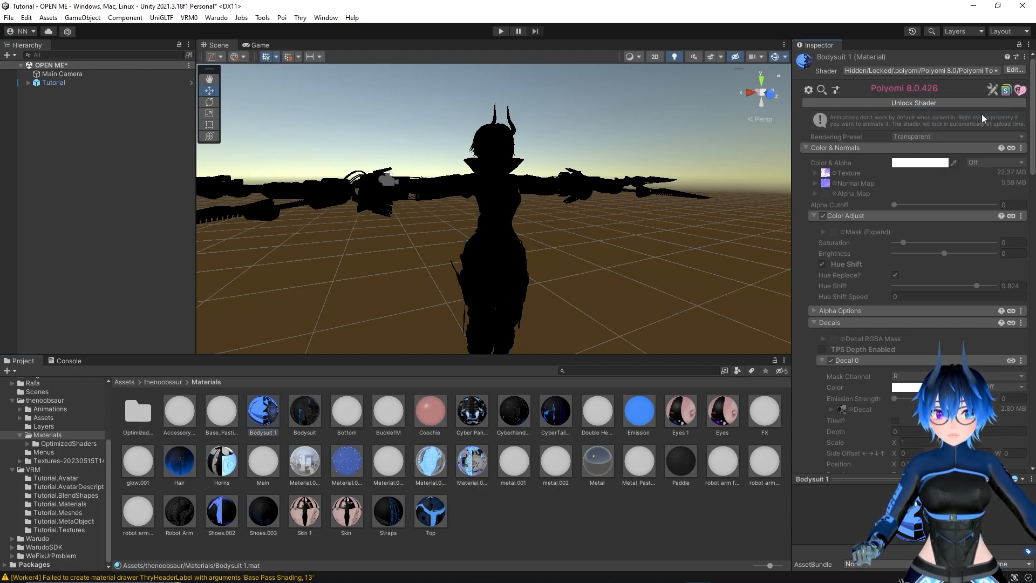
Change the shader of the Bodysuit 1 material in the Tutorial.Materials folder to Poiyomi Toon from Poiyomi 8.0
click(79, 505)
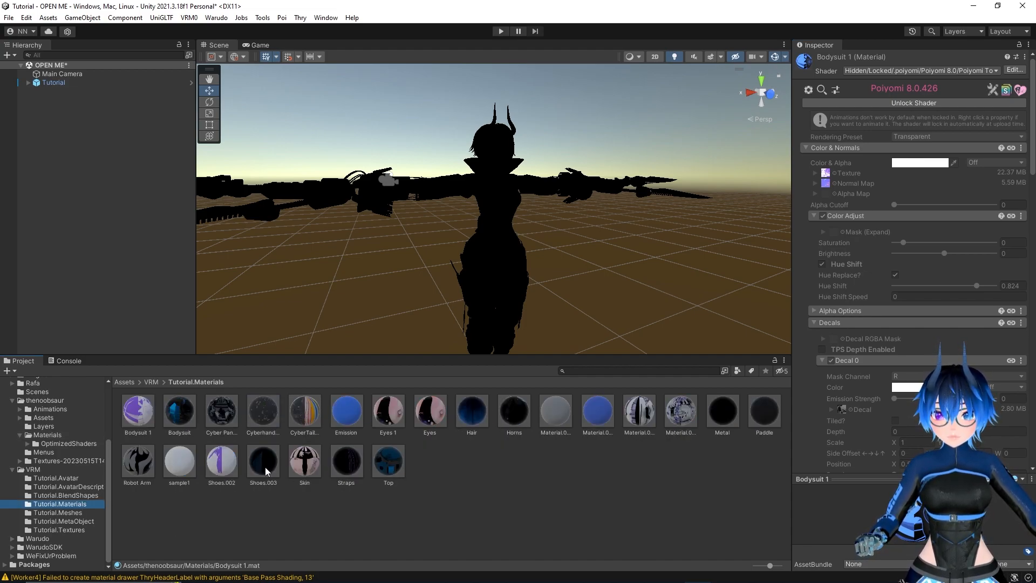
click(138, 415)
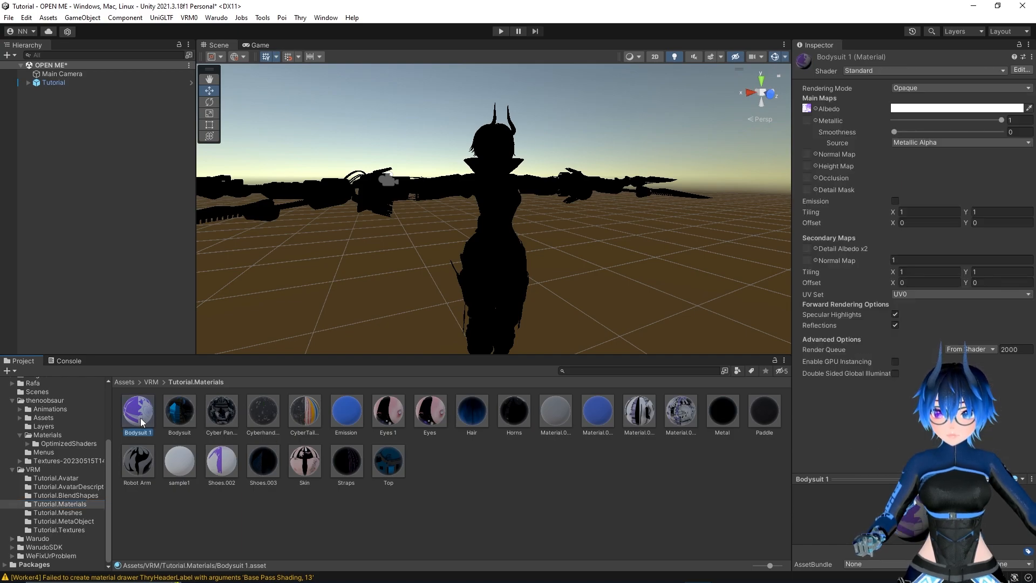
click(866, 71)
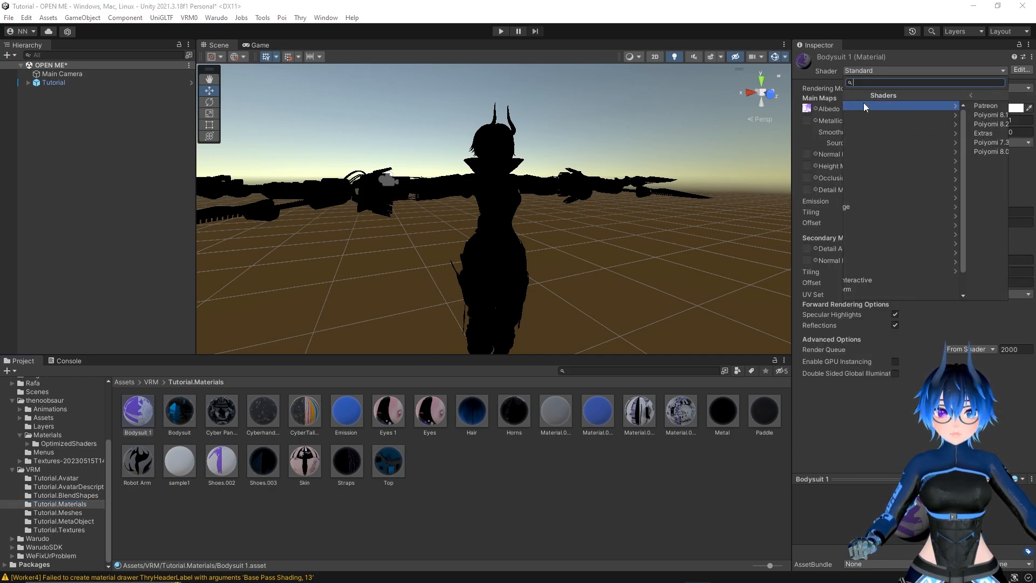
click(868, 150)
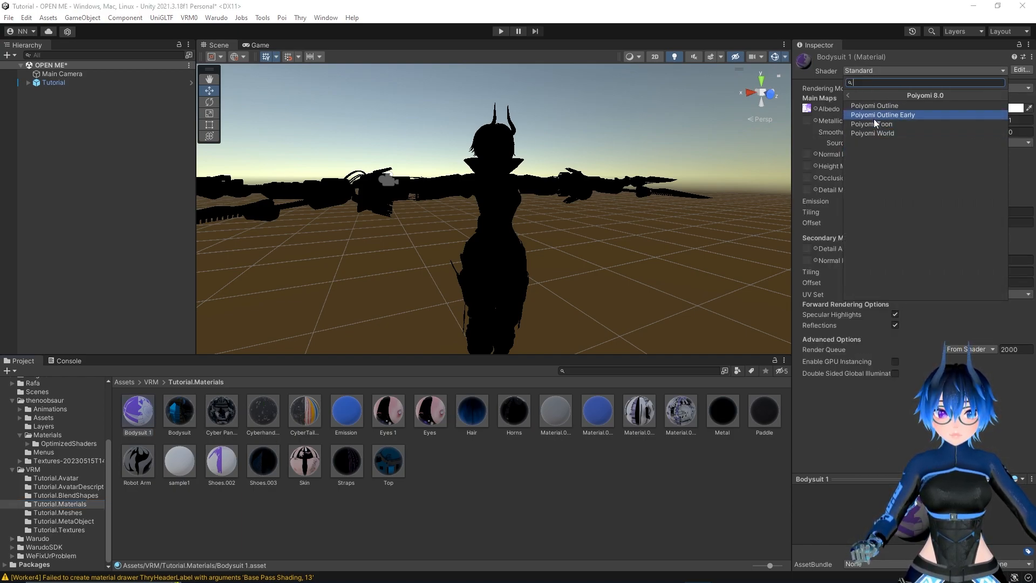
click(885, 124)
Paste the copied properties onto the VRM avatar's Bodysuit 1 material and lock in its optimized shader
click(1030, 57)
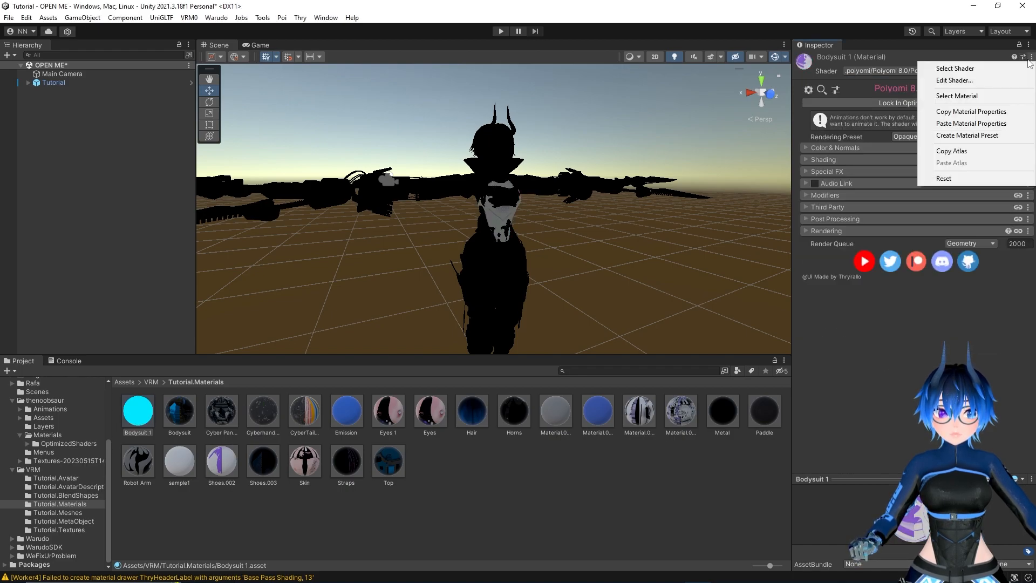
click(983, 124)
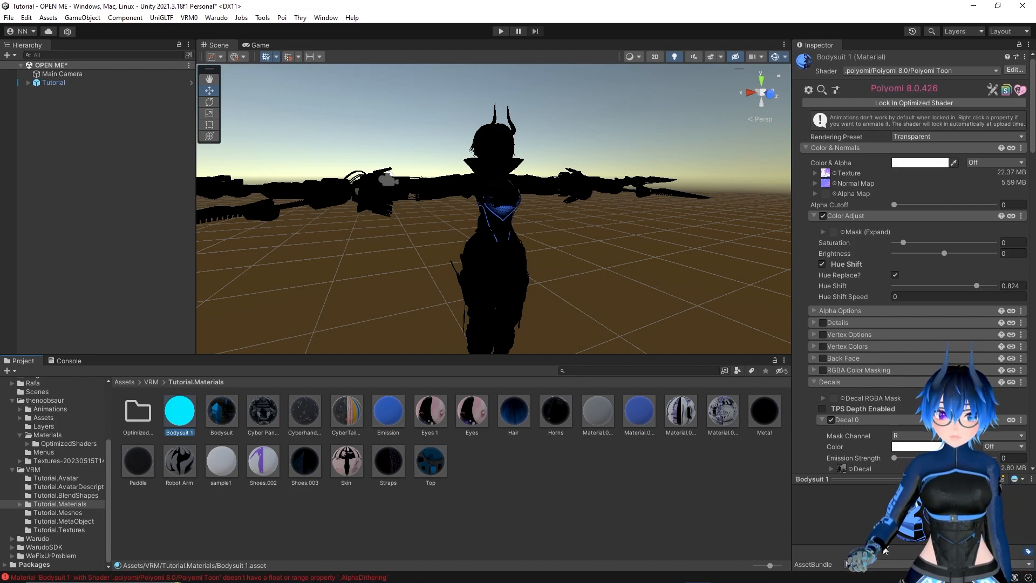
click(862, 104)
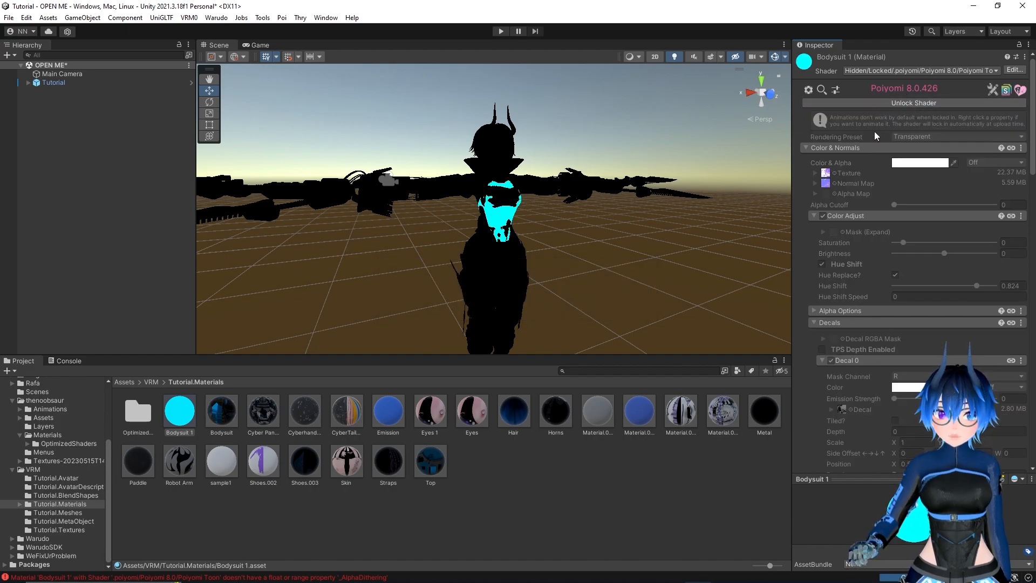
click(206, 427)
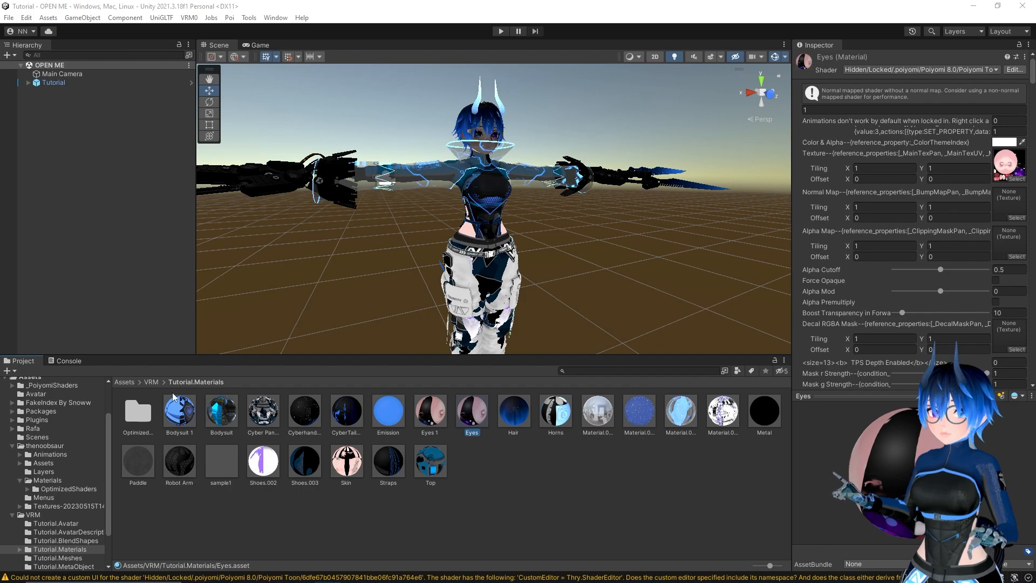
Open the VRM's Tutorial.BlendShapes folder and examine the Body blend shape values of the A clip
click(152, 381)
double_click(231, 416)
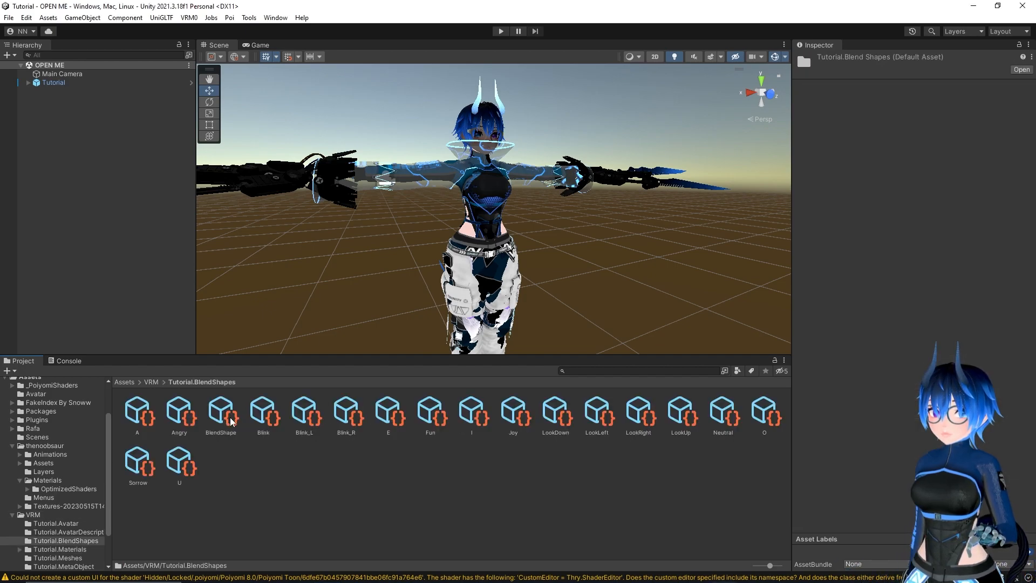
click(136, 415)
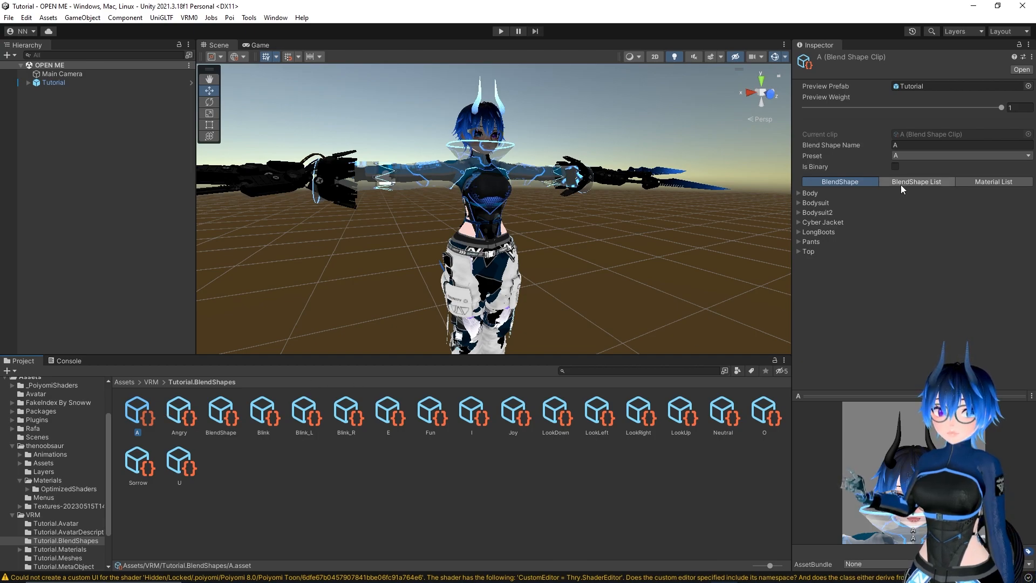
click(799, 193)
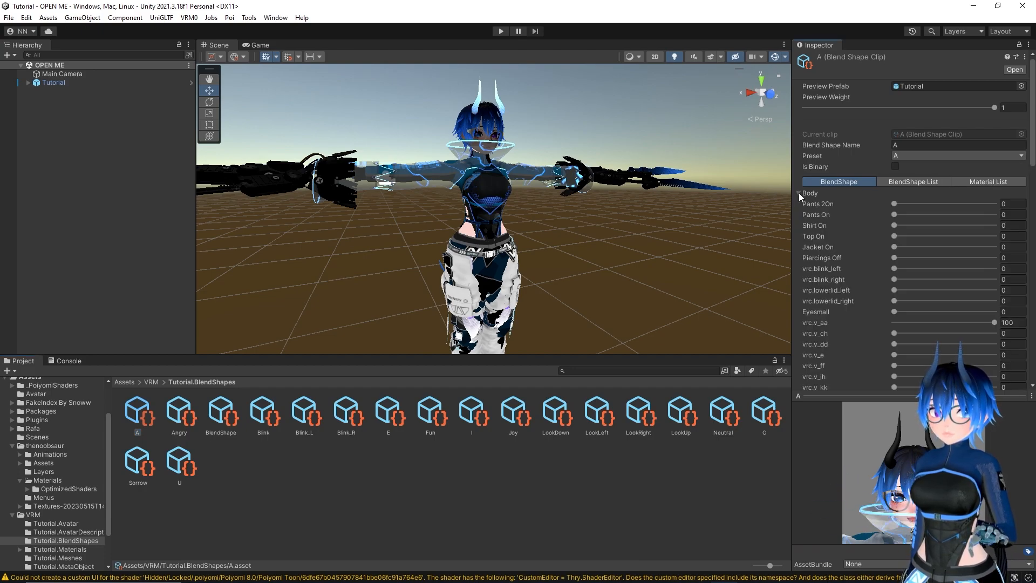
scroll(859, 323, down, 2)
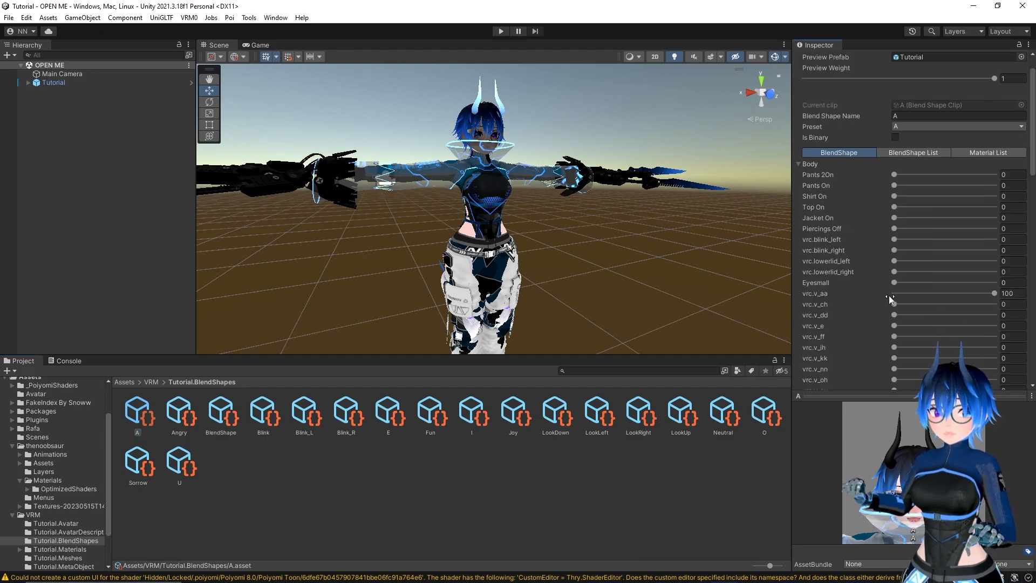
scroll(892, 287, down, 4)
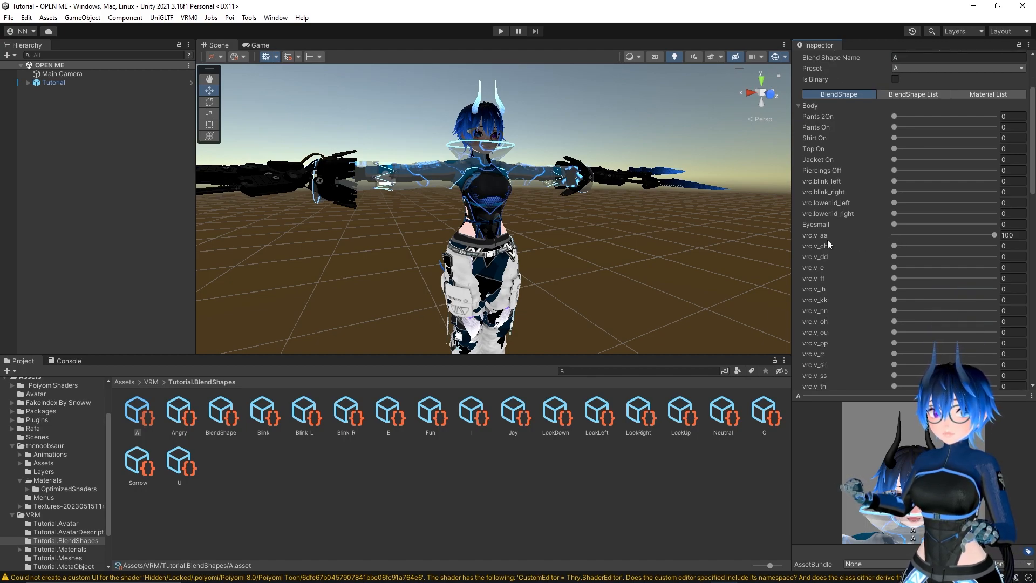
Examine the Angry clip's Body blend shapes, and look over the BlendShape avatar, LookDown and Neutral assets
click(182, 415)
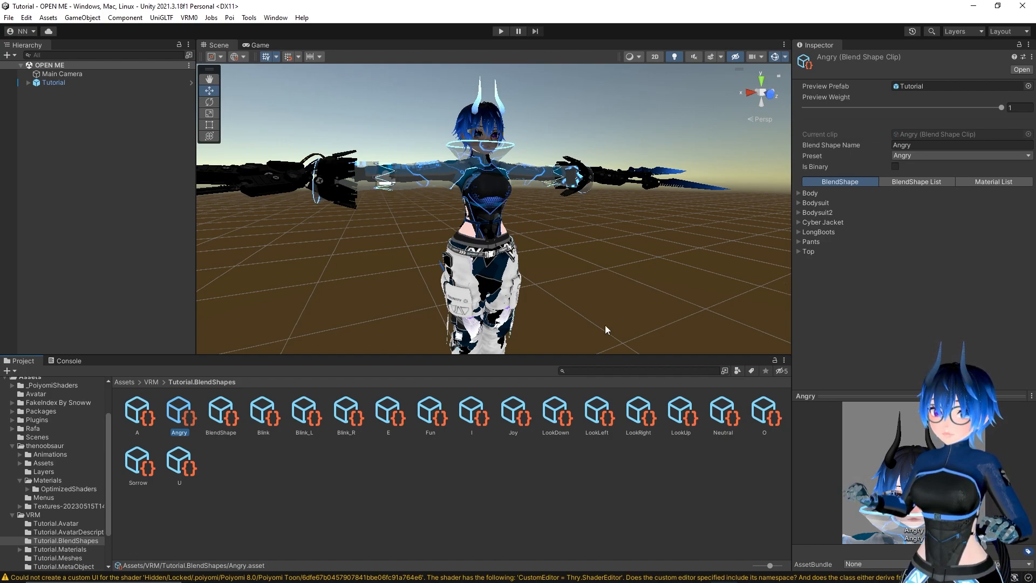
click(221, 413)
click(188, 411)
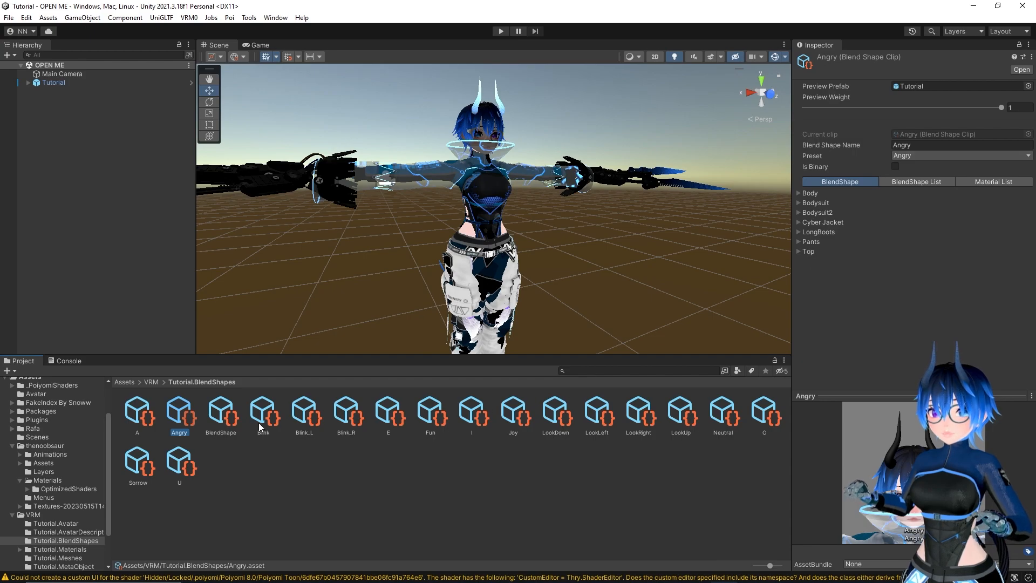
click(221, 412)
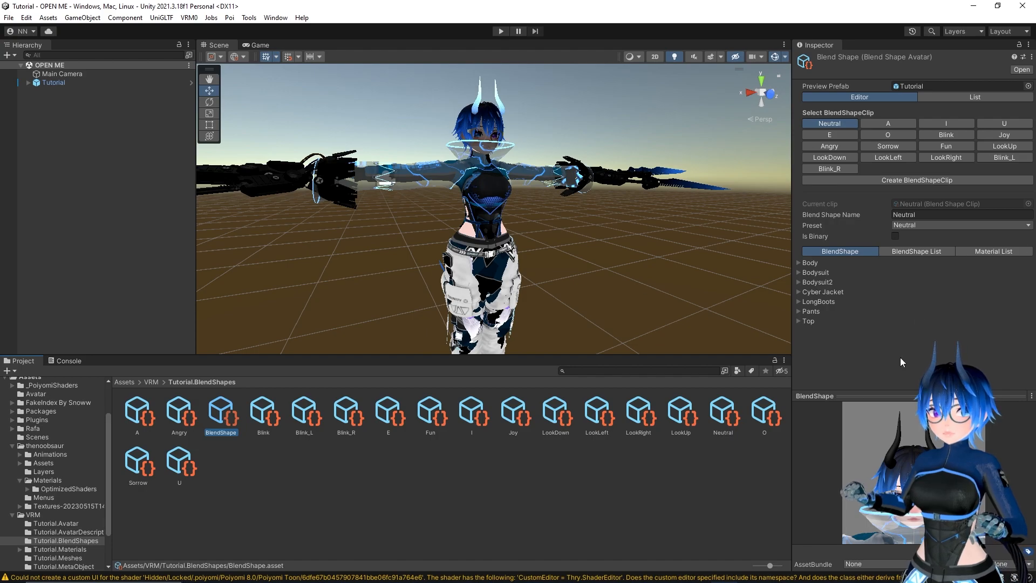
click(181, 413)
click(798, 193)
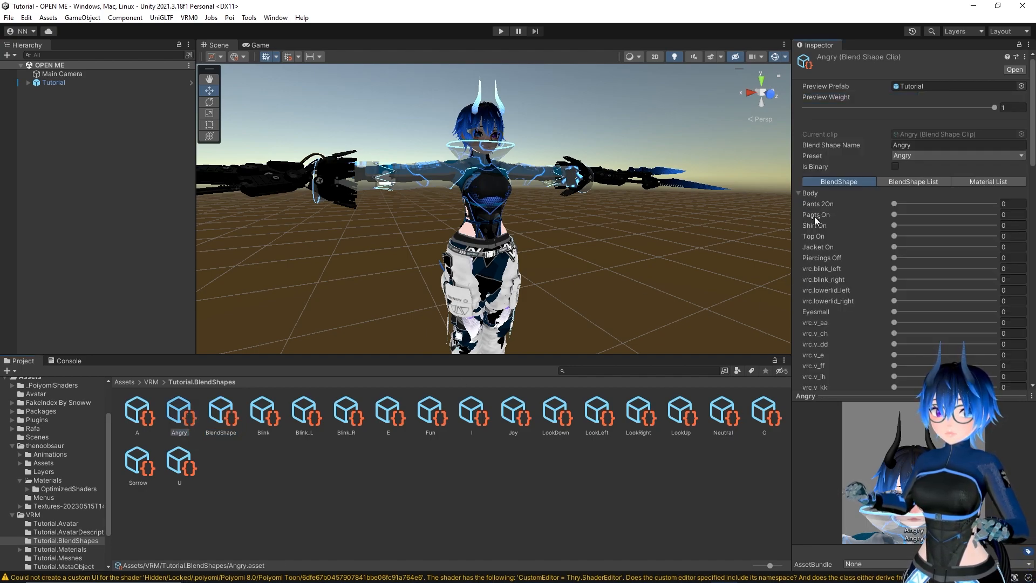
scroll(860, 231, down, 10)
scroll(862, 233, down, 5)
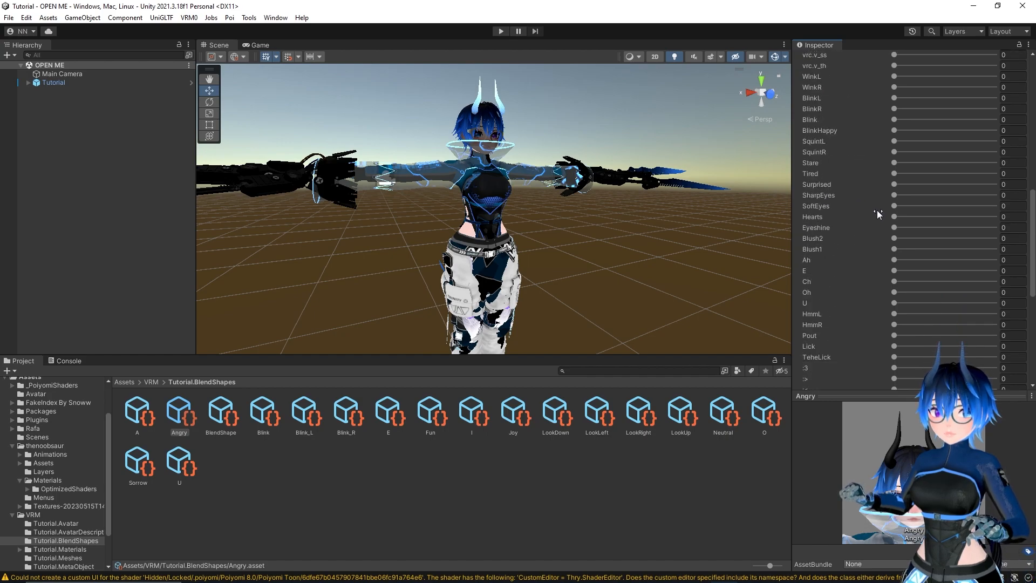
scroll(881, 189, down, 7)
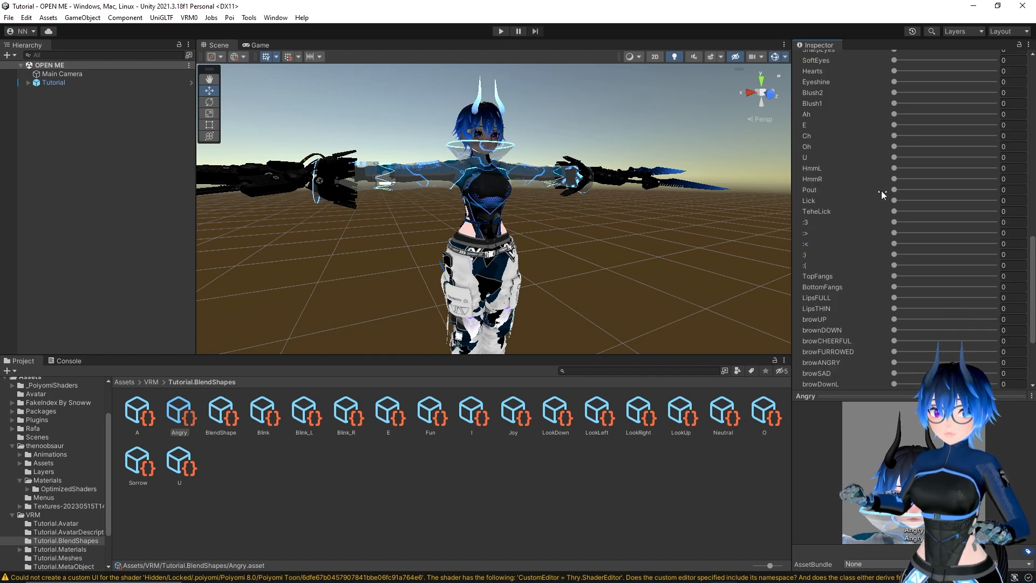
scroll(882, 195, up, 20)
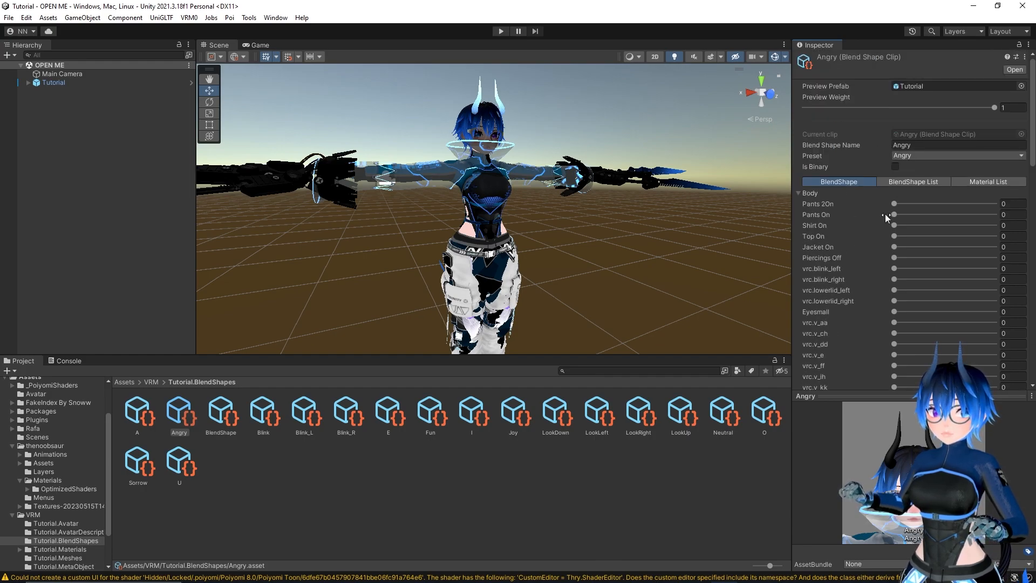
click(567, 419)
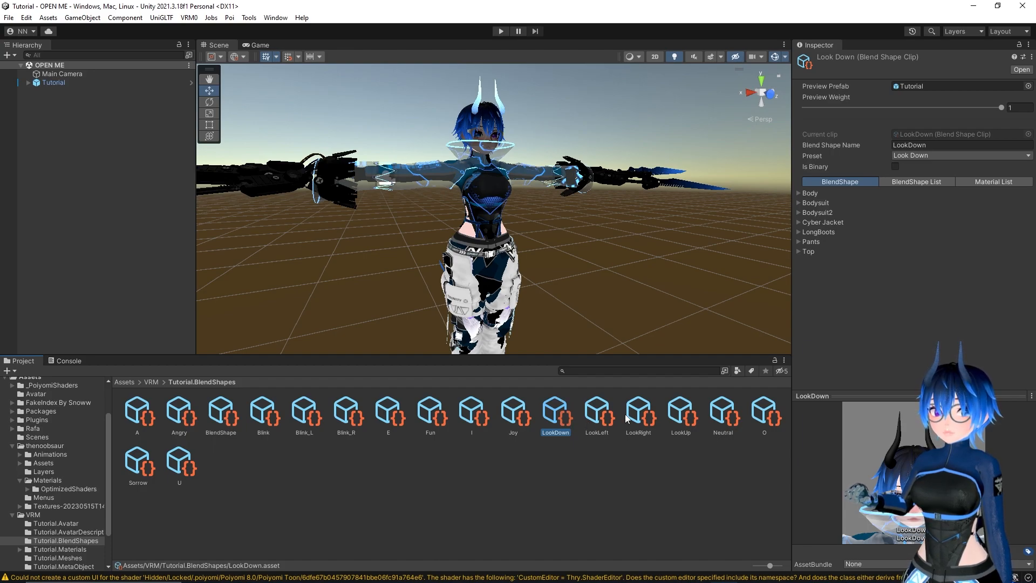
click(720, 413)
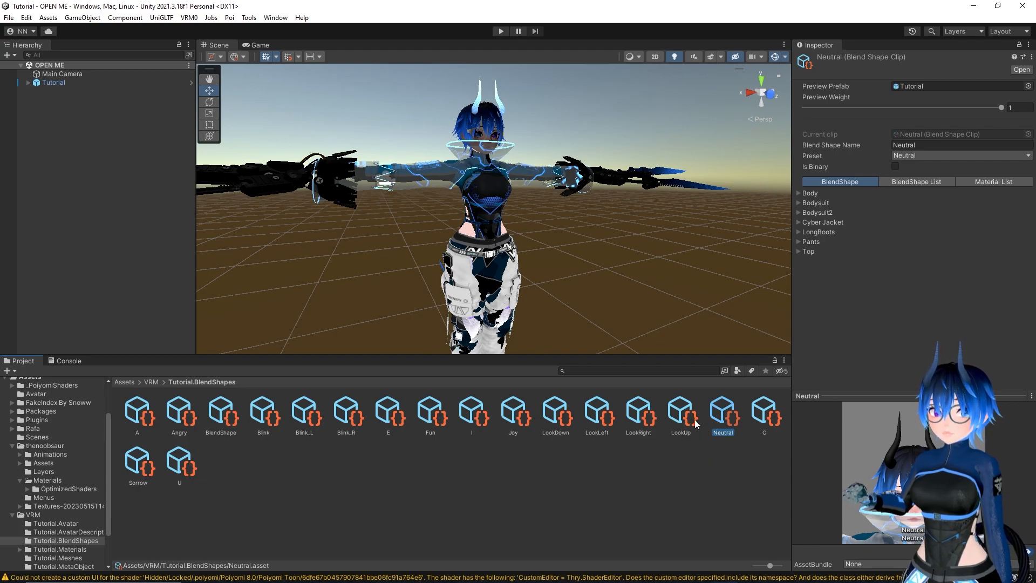
click(256, 467)
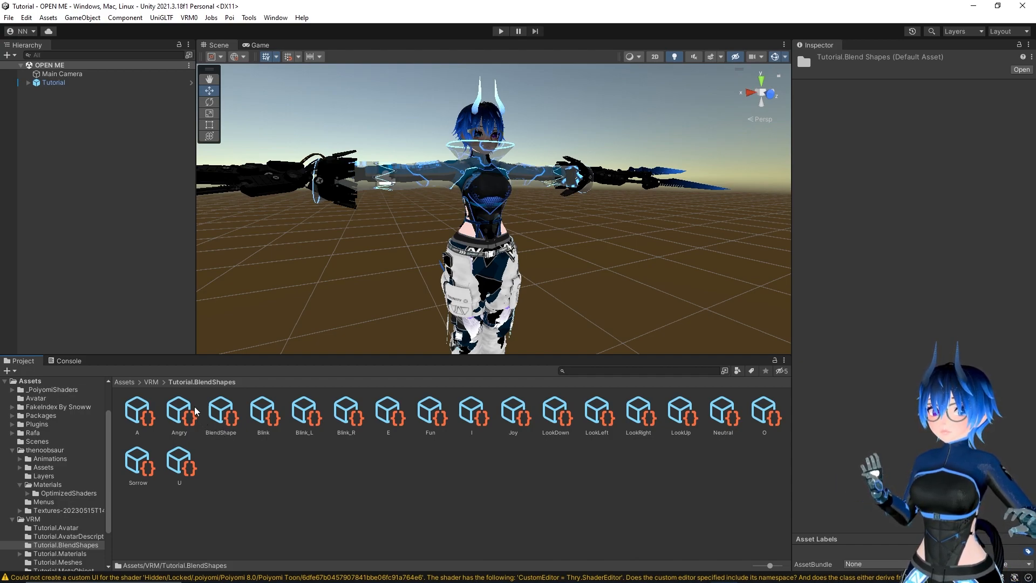
Set the number of root bones to 15 in the VRM Spring Bone of Tutorial's secondary object and expand the list
click(28, 83)
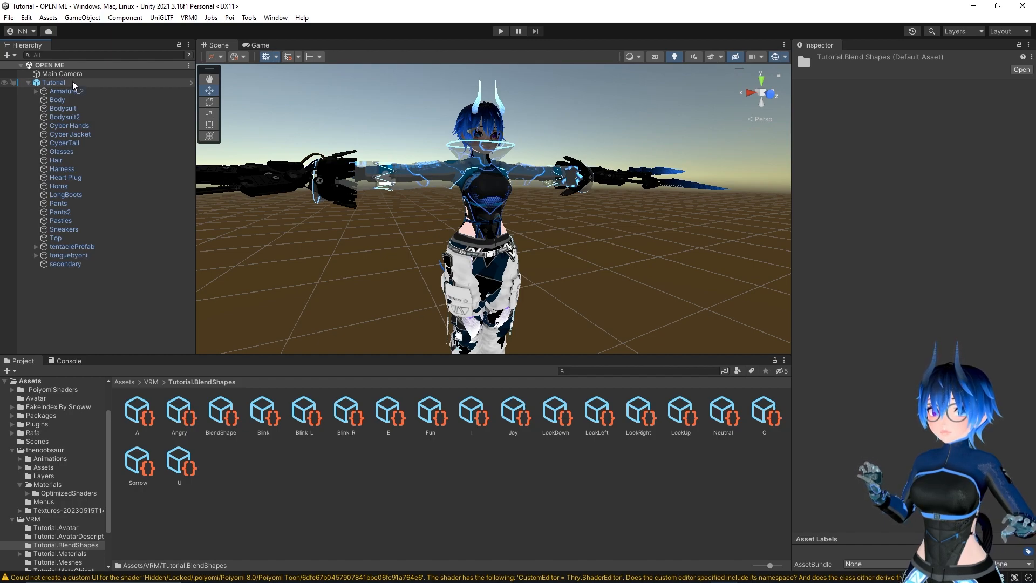
click(108, 264)
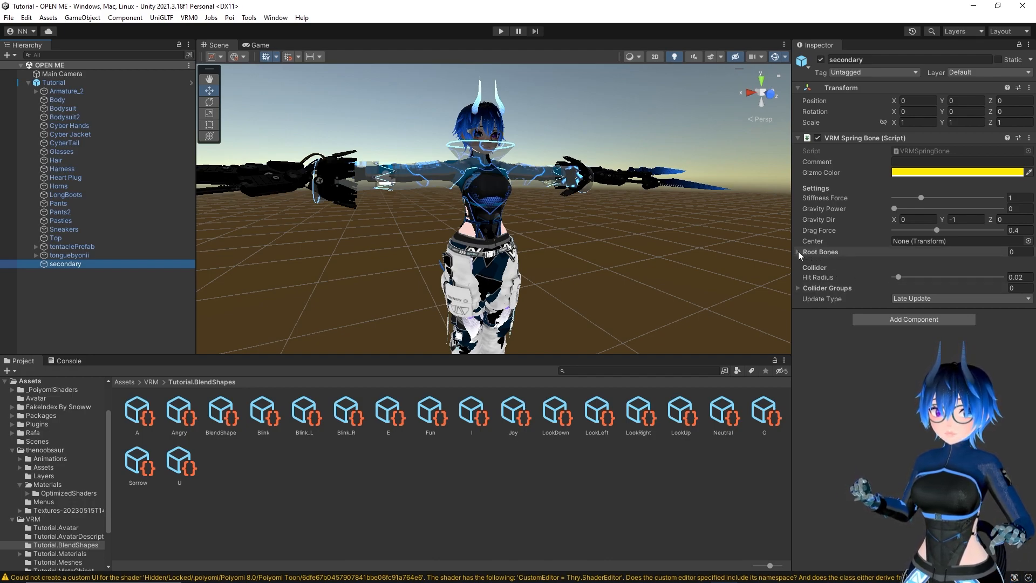
click(1006, 252)
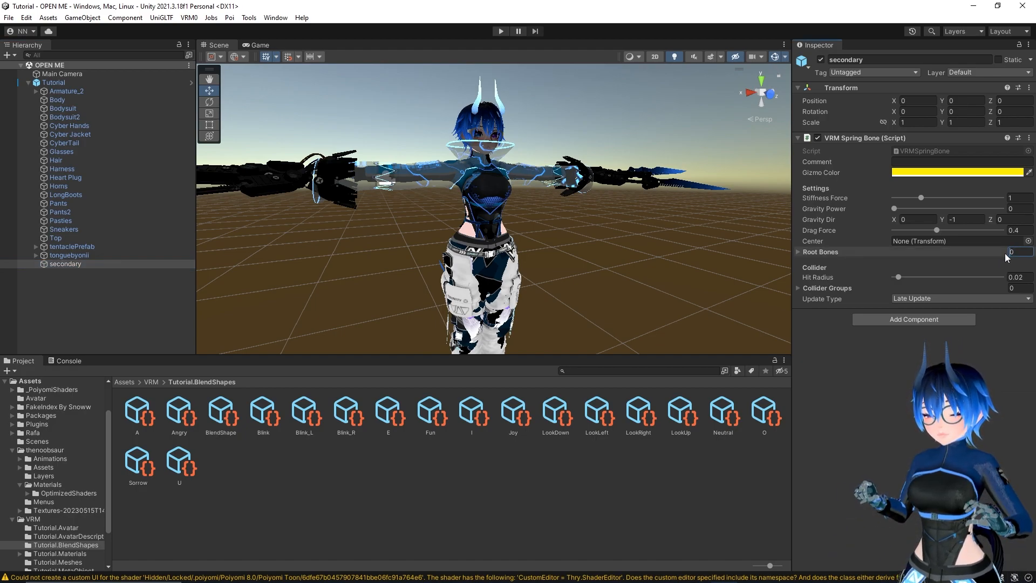
text(15)
key(Return)
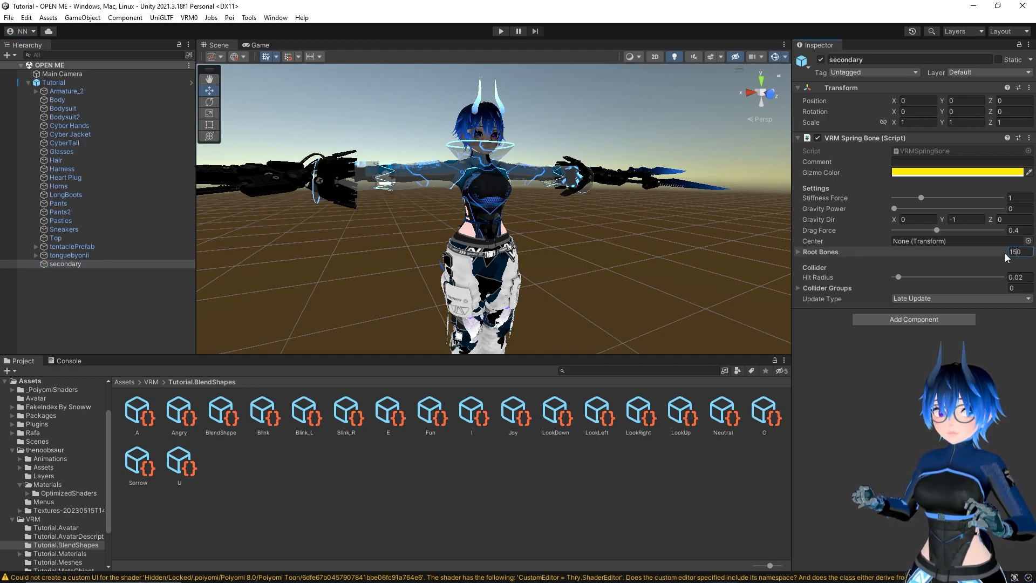
click(797, 253)
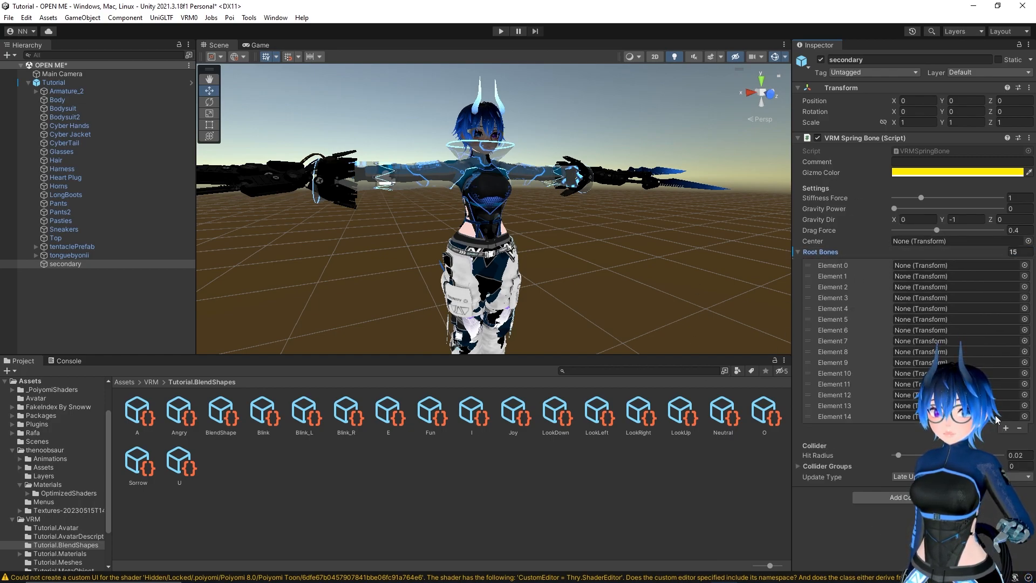
Assign the armature's Ass_Wiggle, DrawString, BreastUpper and J_Sec_Hair1 bones as the 22 root bones of the secondary object's VRM Spring Bone
click(36, 91)
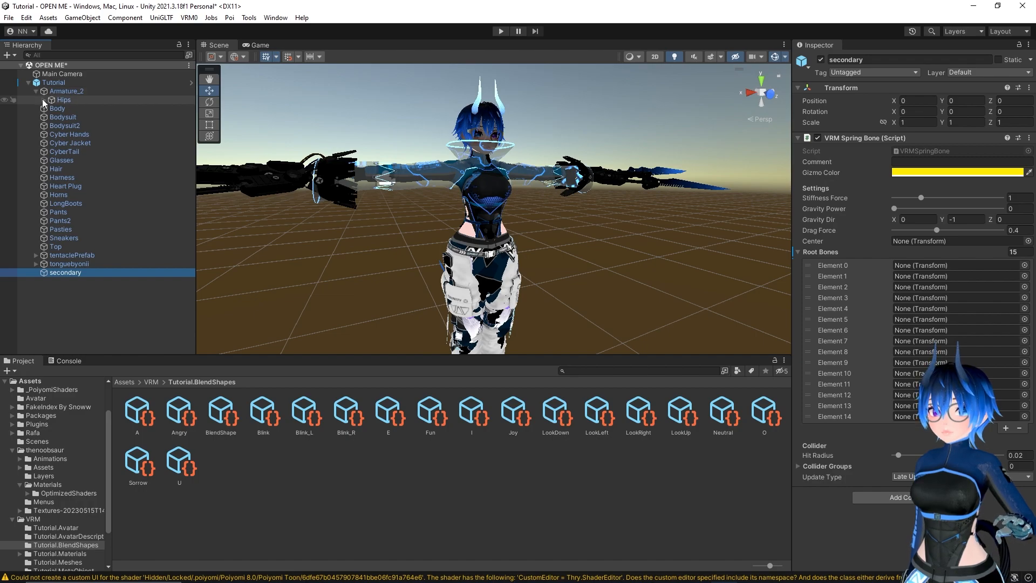
click(44, 100)
click(76, 110)
drag(76, 111, 917, 264)
drag(104, 117, 905, 276)
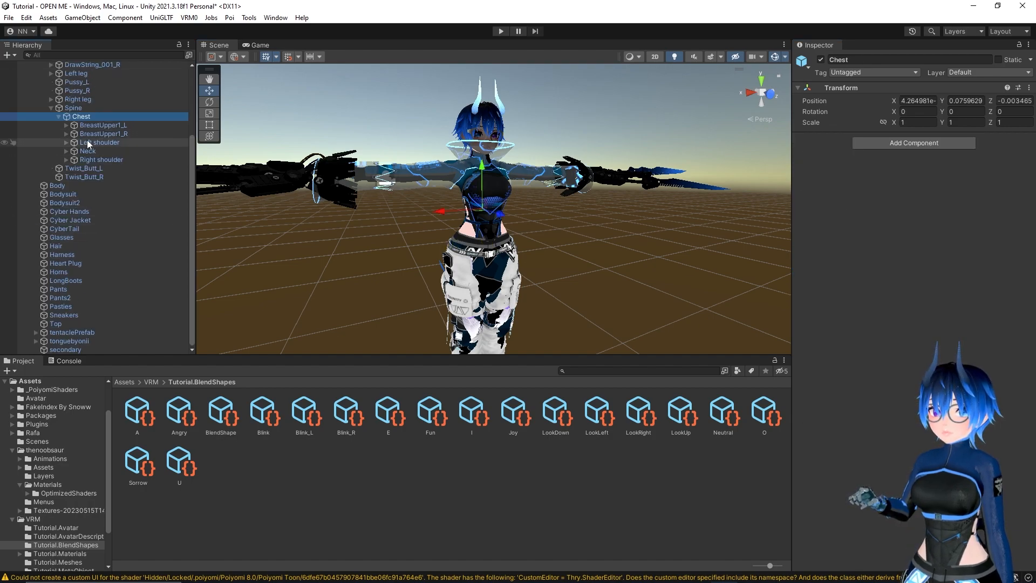
click(73, 346)
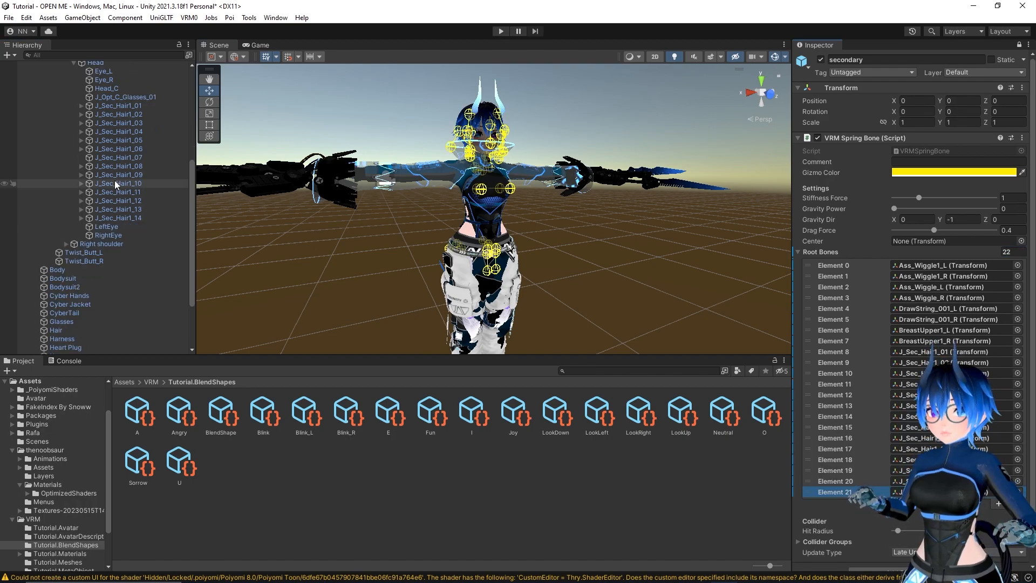
scroll(114, 180, down, 3)
scroll(74, 218, up, 3)
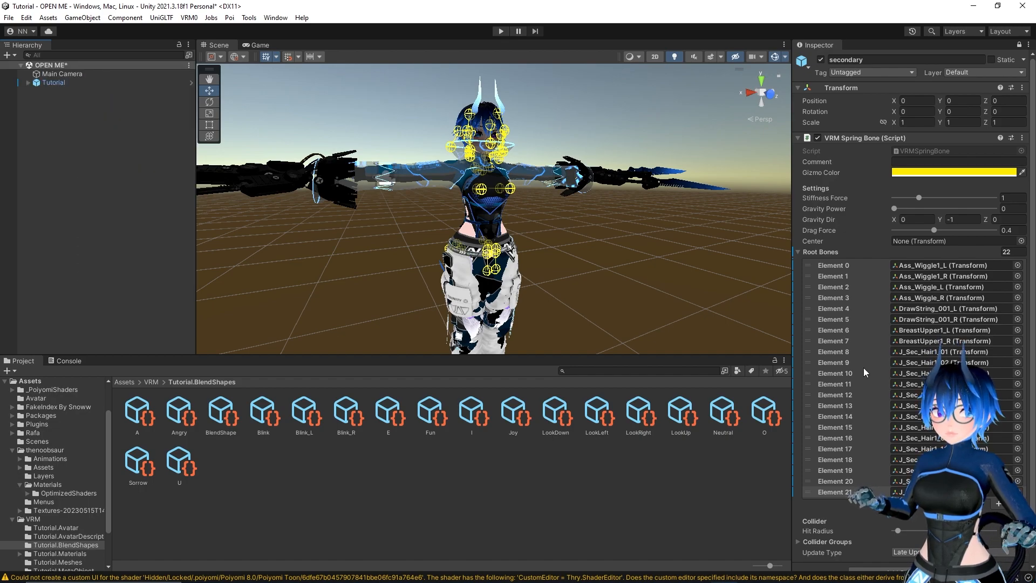
Apply the spring bone's root bone override to the Tutorial prefab, accepting the entire Root Bones array
right_click(876, 327)
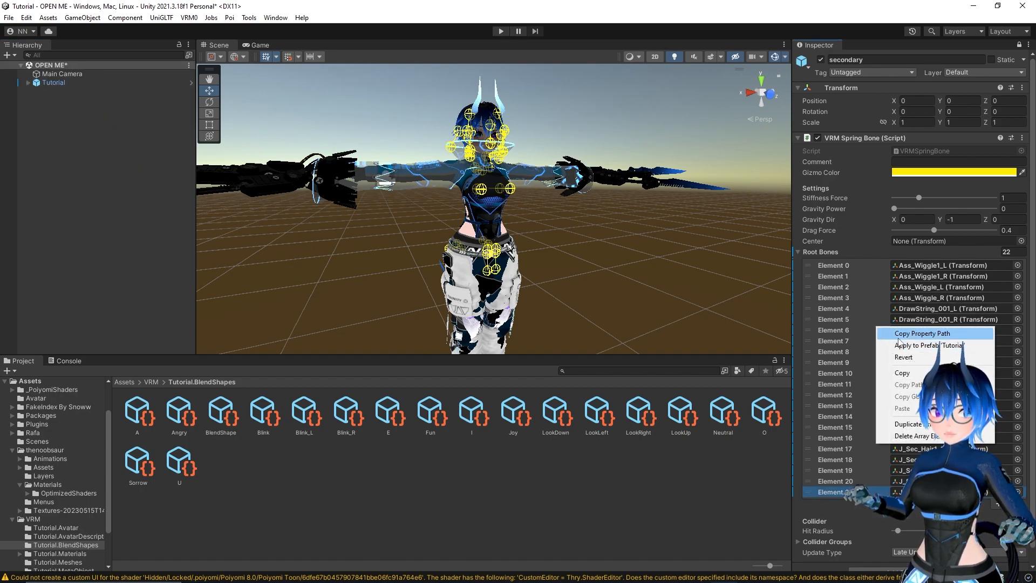
click(920, 346)
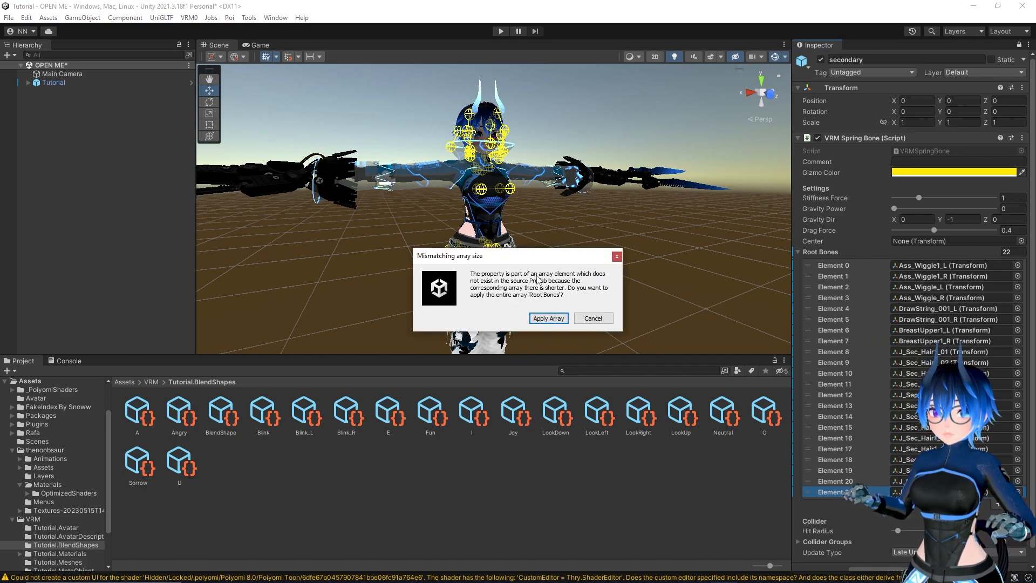
click(551, 319)
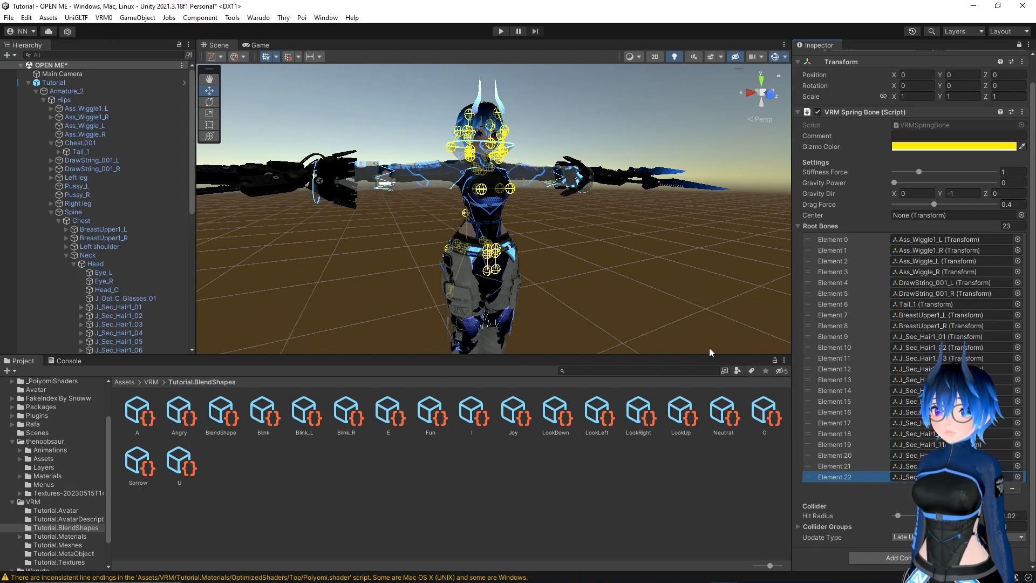
Create a new Warudo mod named Noobsaur in the Assets folder and set it as the active build target
click(29, 83)
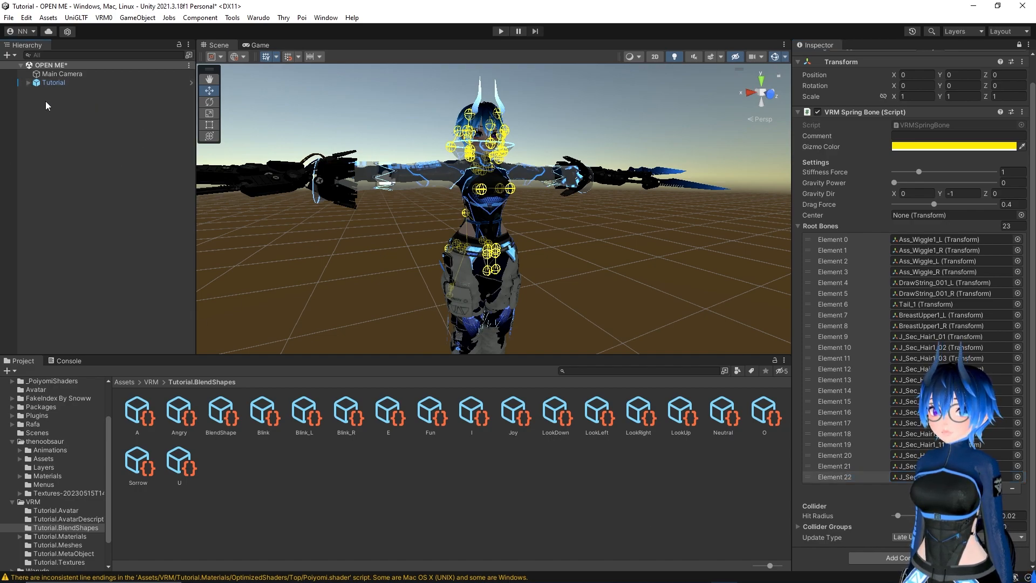
click(259, 18)
click(267, 31)
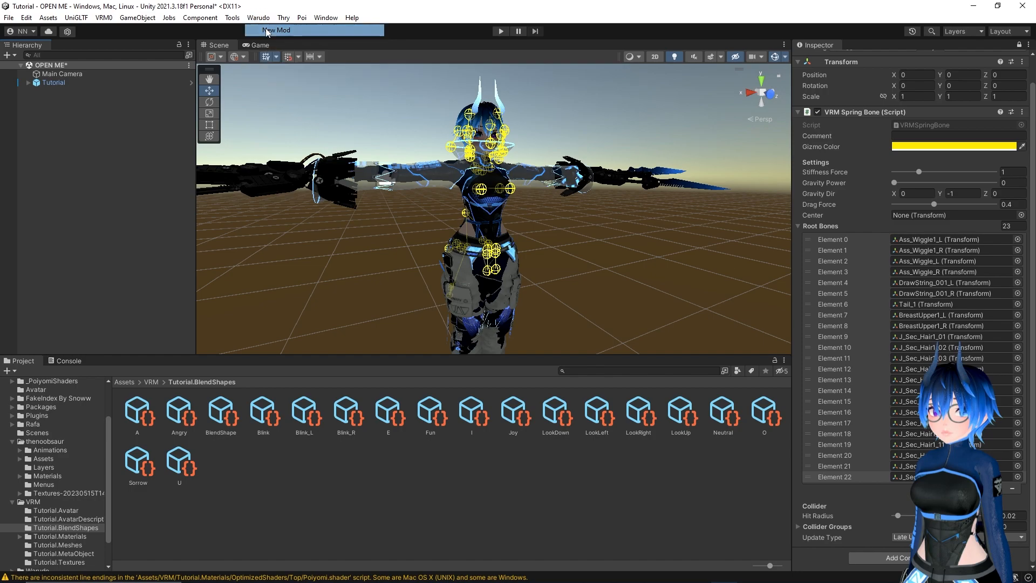
click(384, 91)
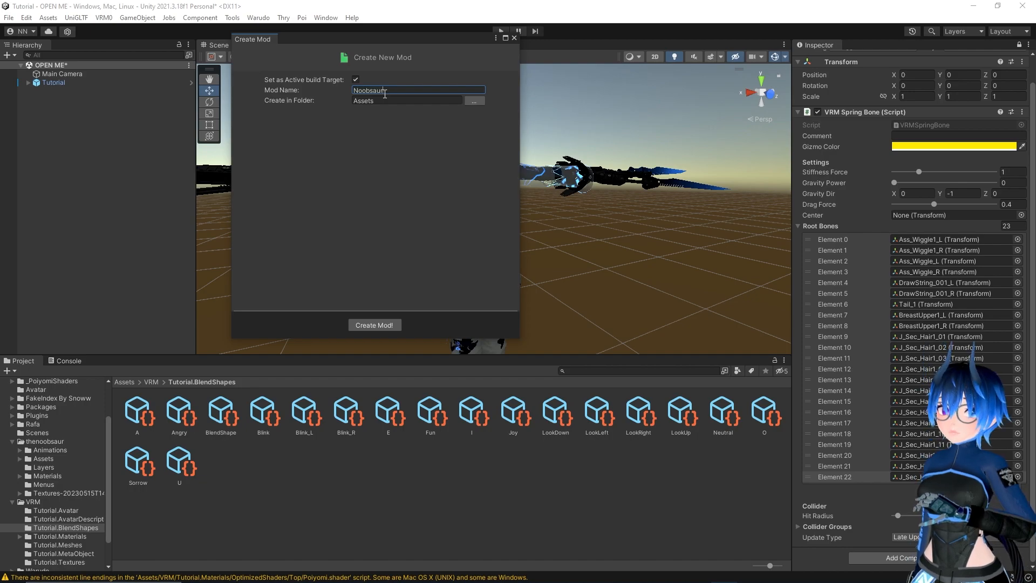
click(386, 325)
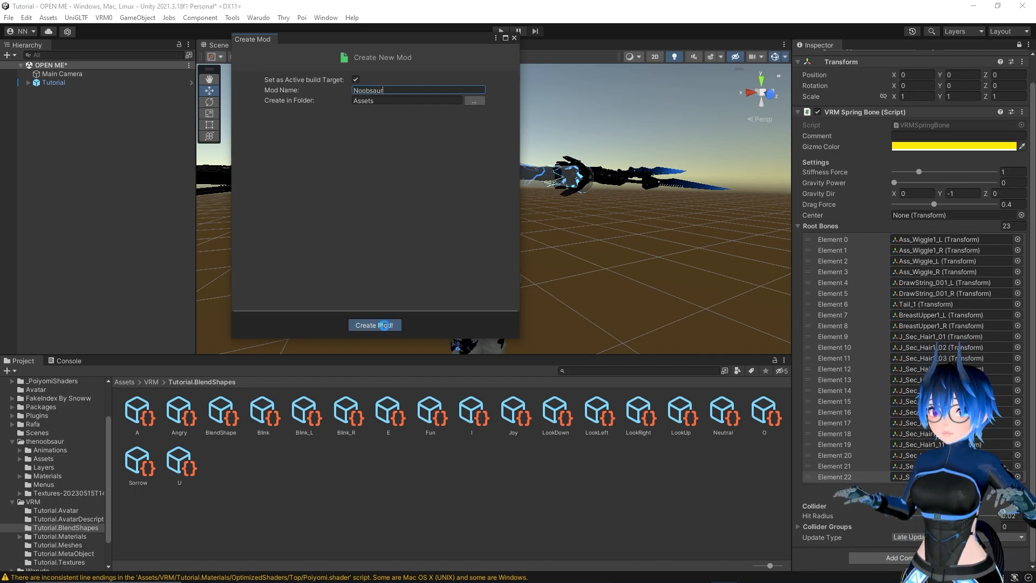
Open the Warudo mod settings, keep Noobsaur as the active profile and set the mod author to Noobsaur
click(263, 19)
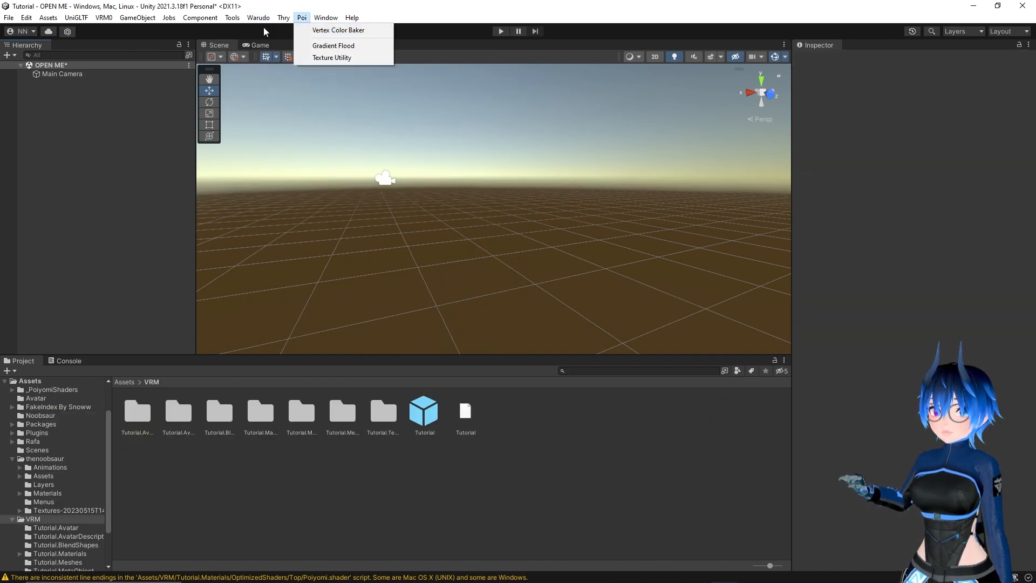
click(280, 73)
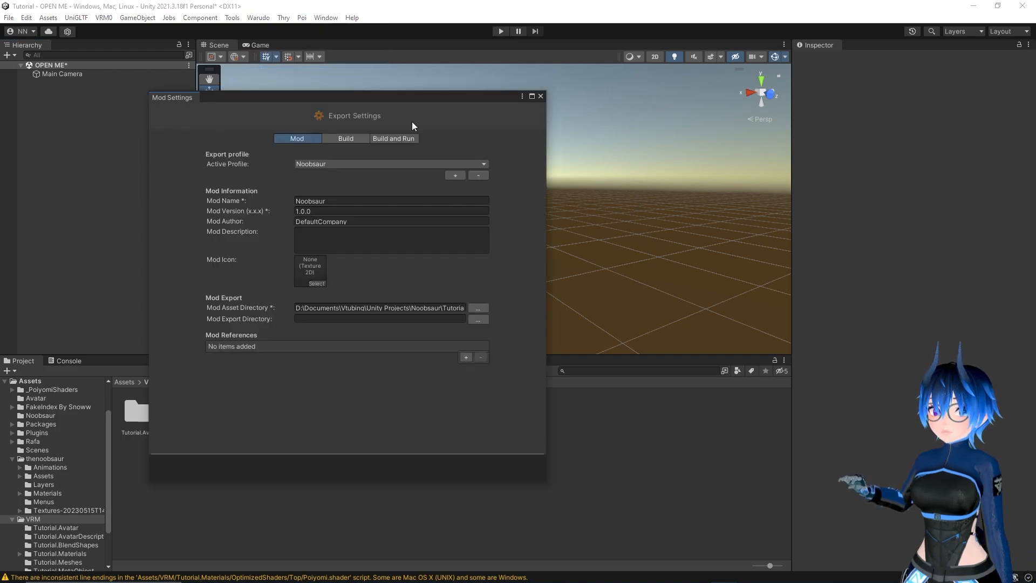
click(344, 165)
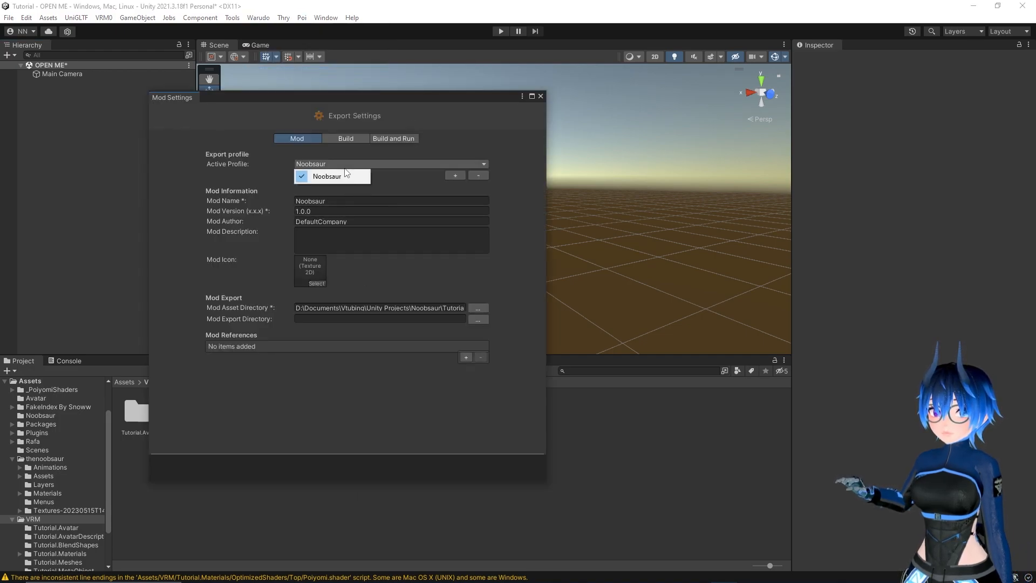
click(341, 177)
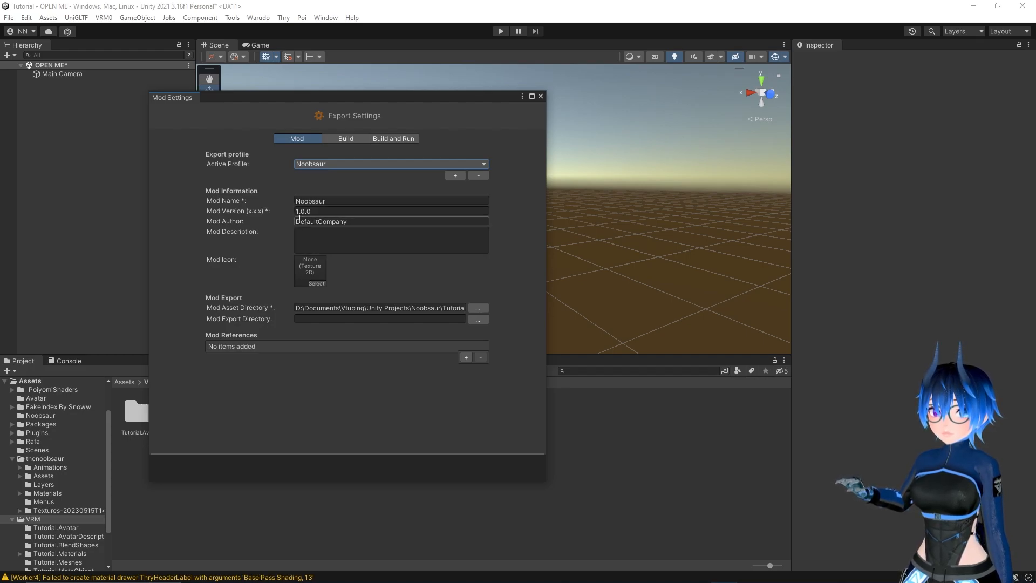
click(364, 221)
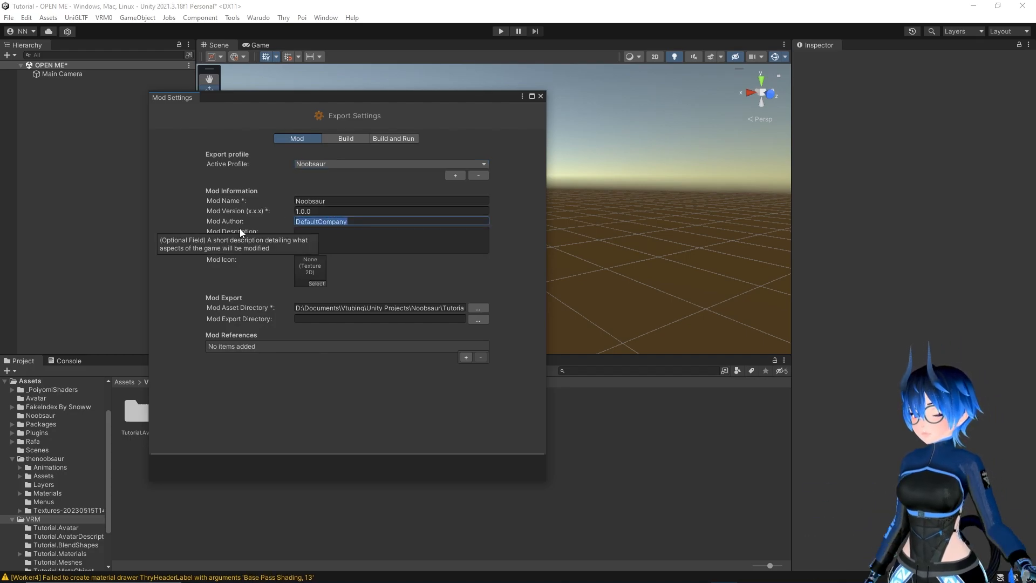
text(Noobsaur)
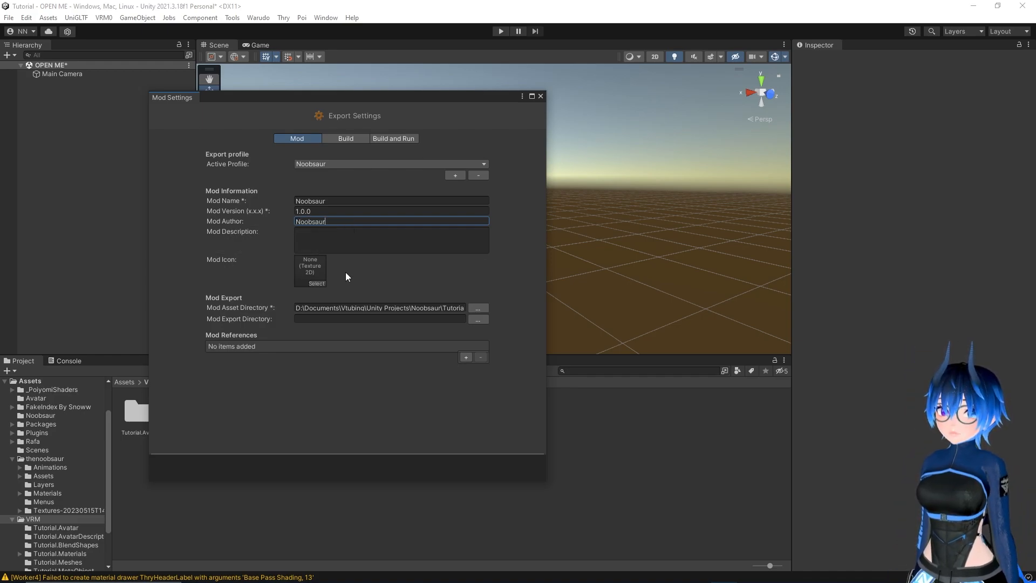
Set the mod asset directory to the VRM folder inside the project's Assets folder
click(477, 308)
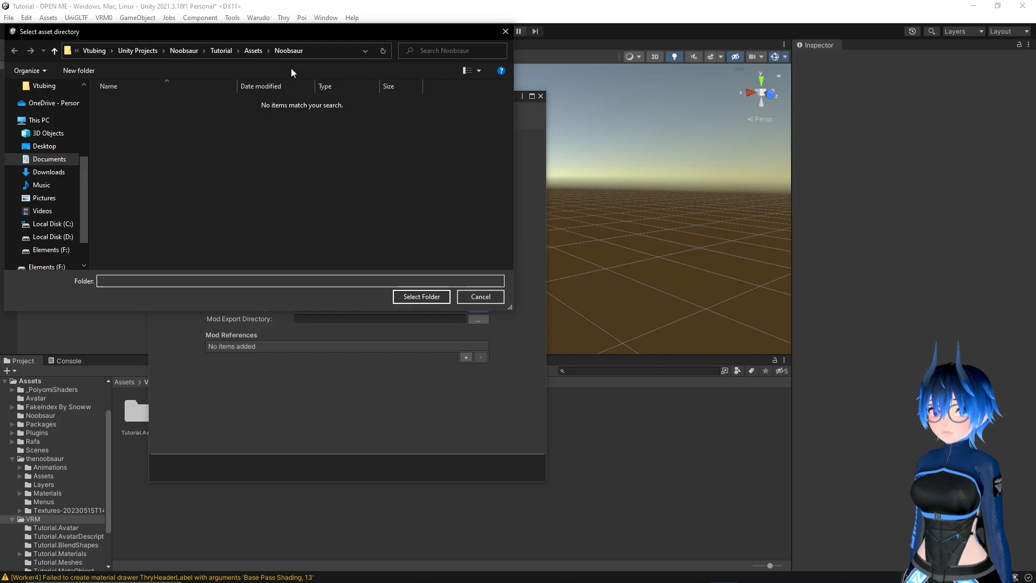
click(253, 51)
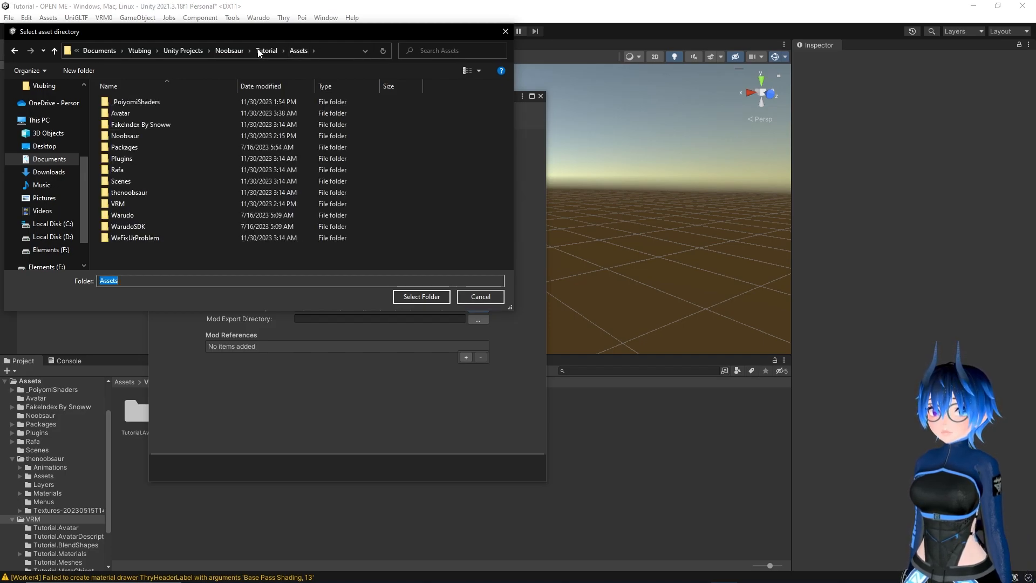
double_click(137, 204)
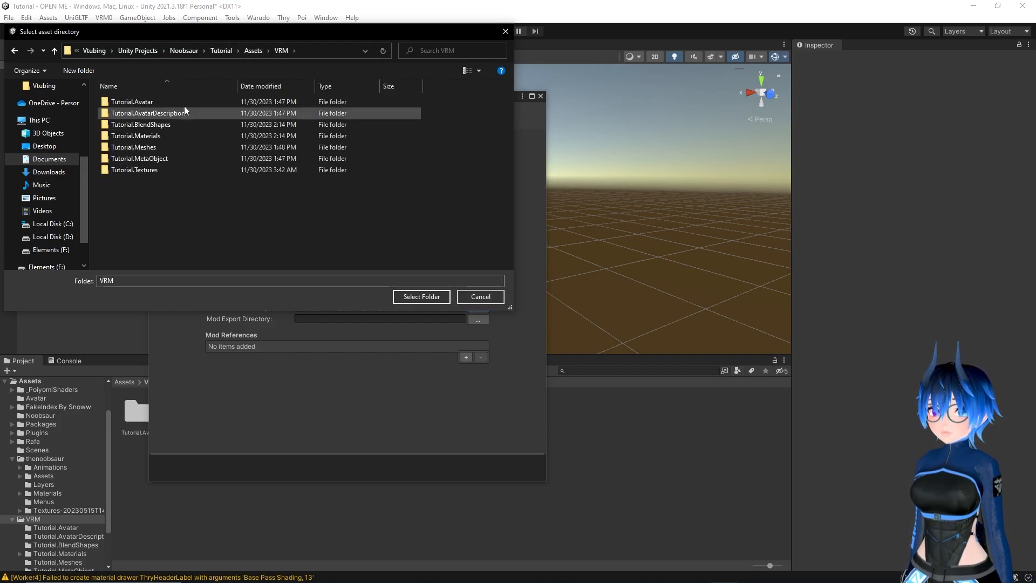
click(430, 298)
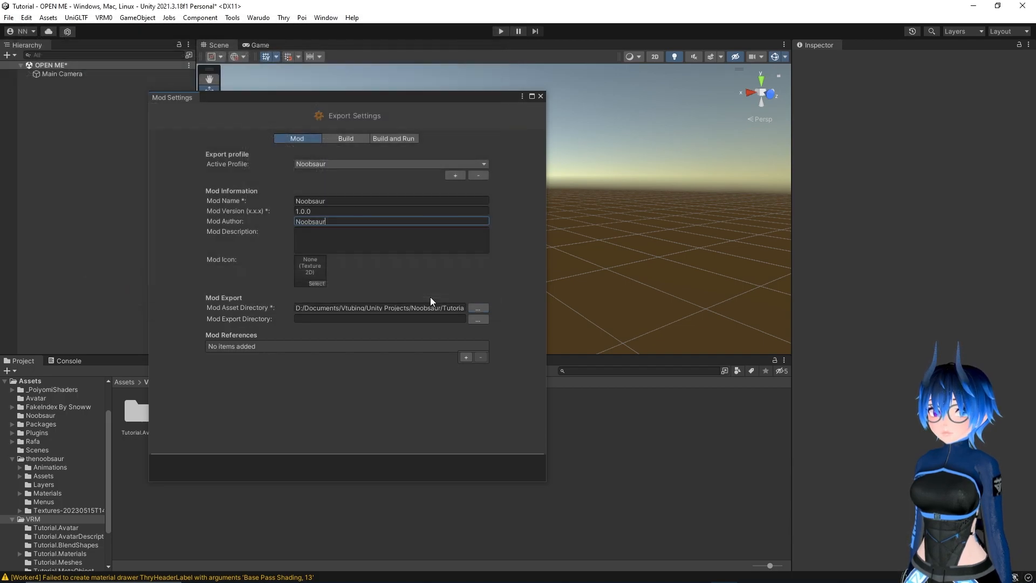
Begin choosing the mod export directory, switch to the Warudo editor and copy the path of its Characters folder
click(475, 321)
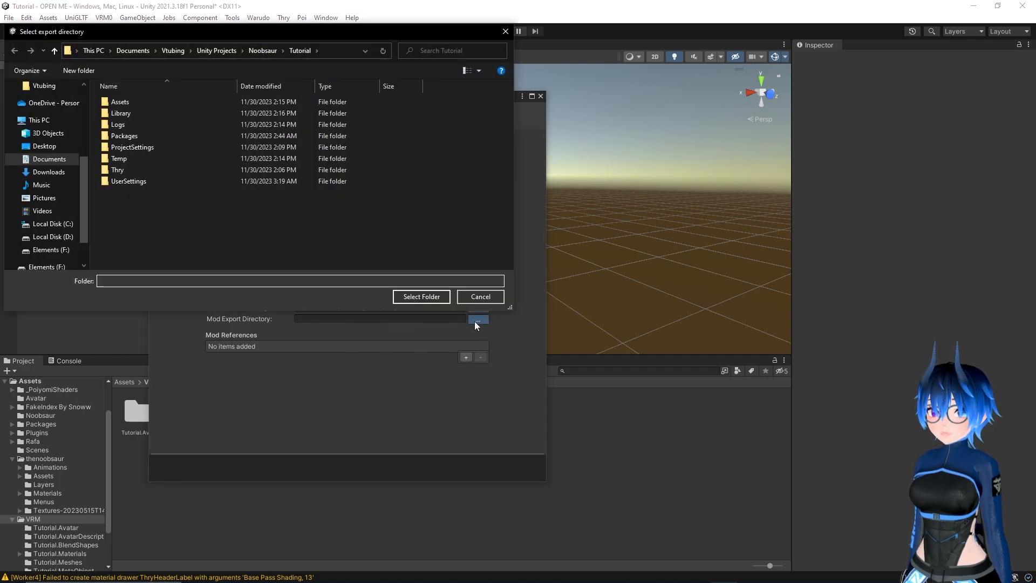
mouse_move(355, 580)
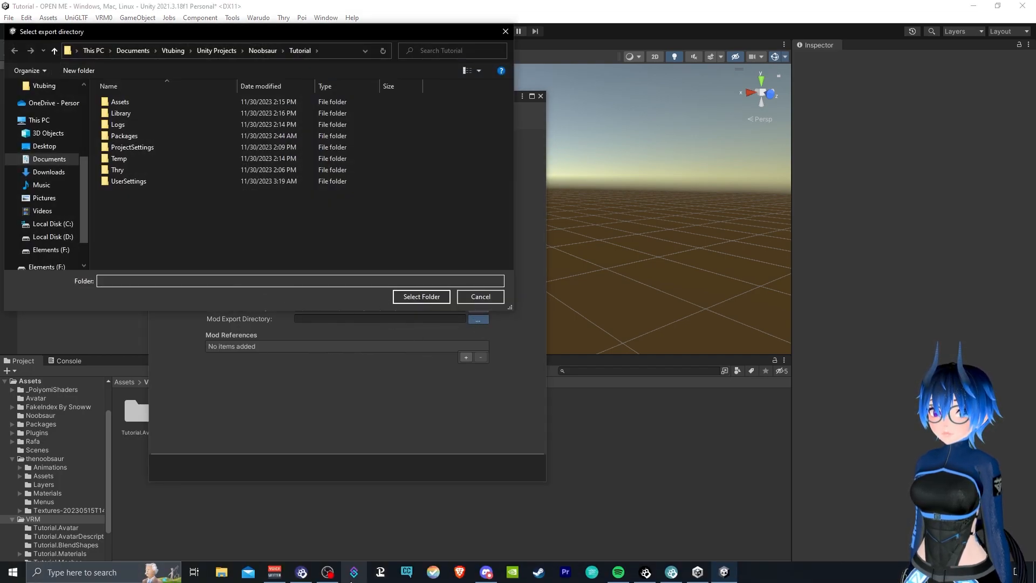
click(296, 578)
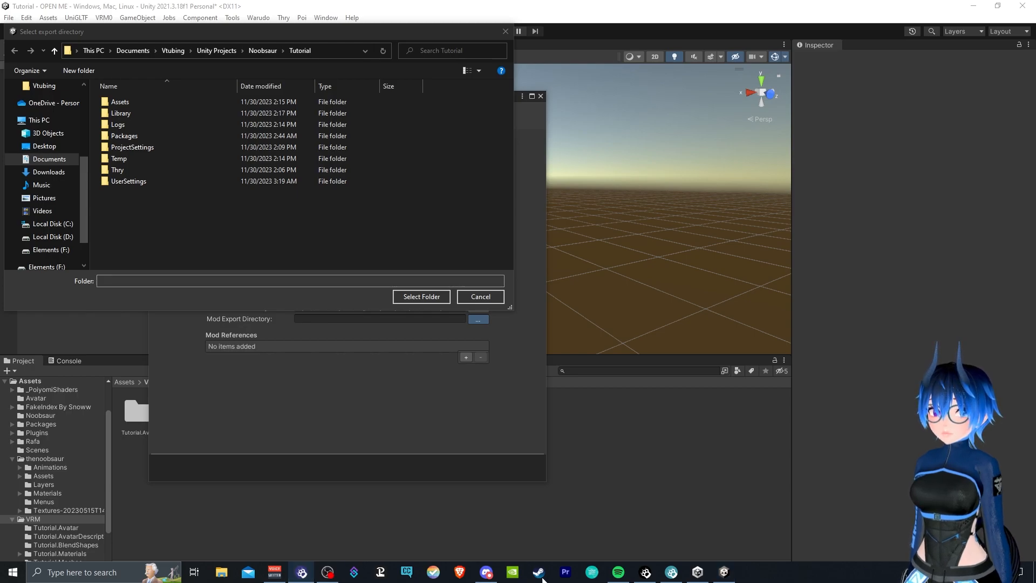
click(300, 575)
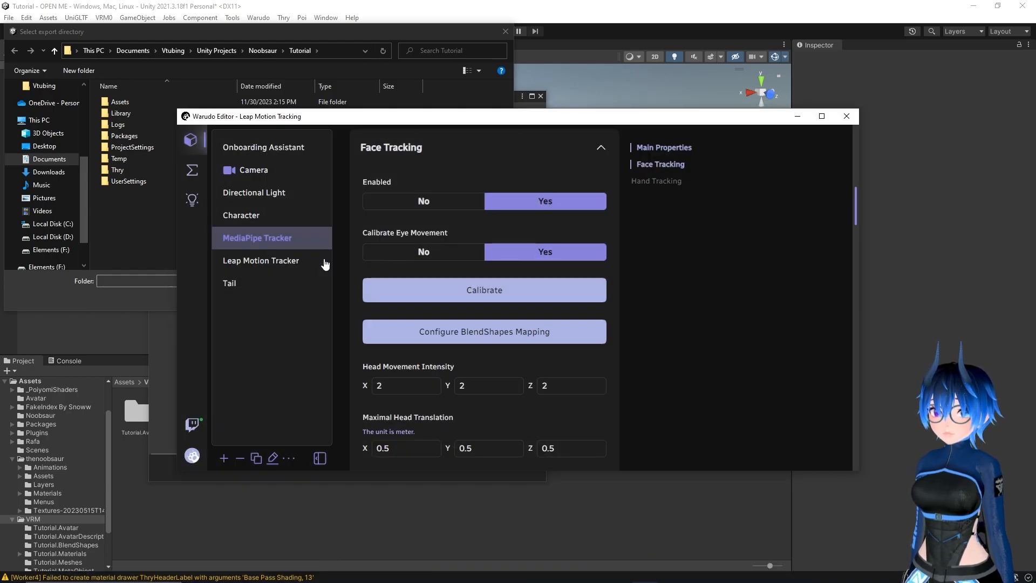
click(260, 222)
scroll(479, 245, up, 10)
scroll(535, 264, up, 1)
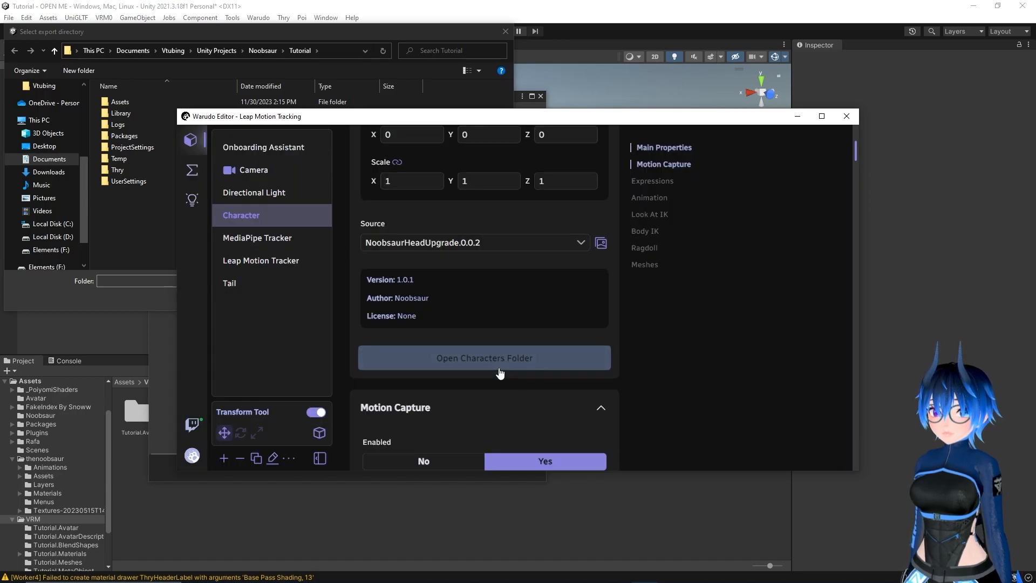
click(487, 357)
click(665, 140)
key(ctrl+c)
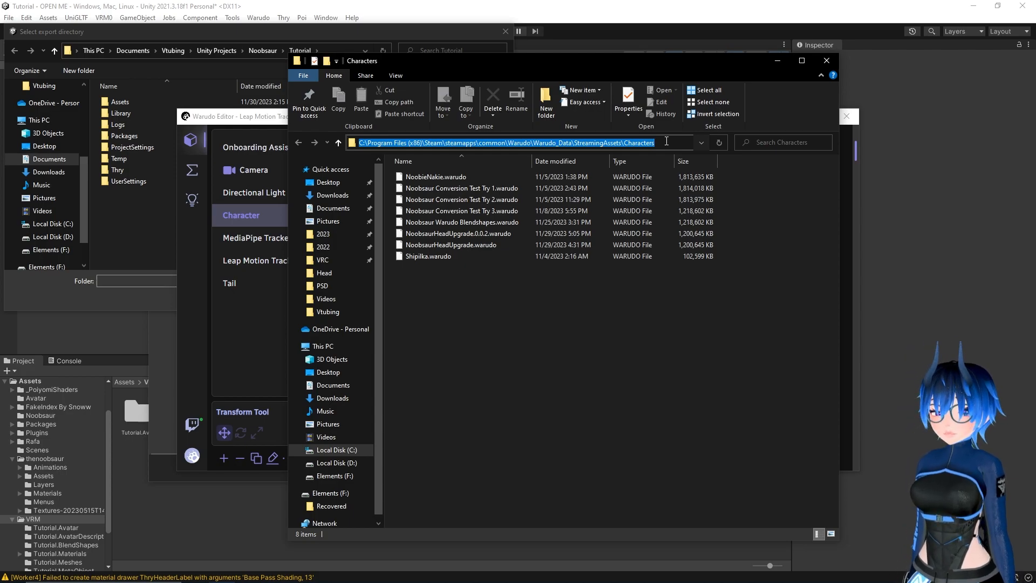
click(826, 61)
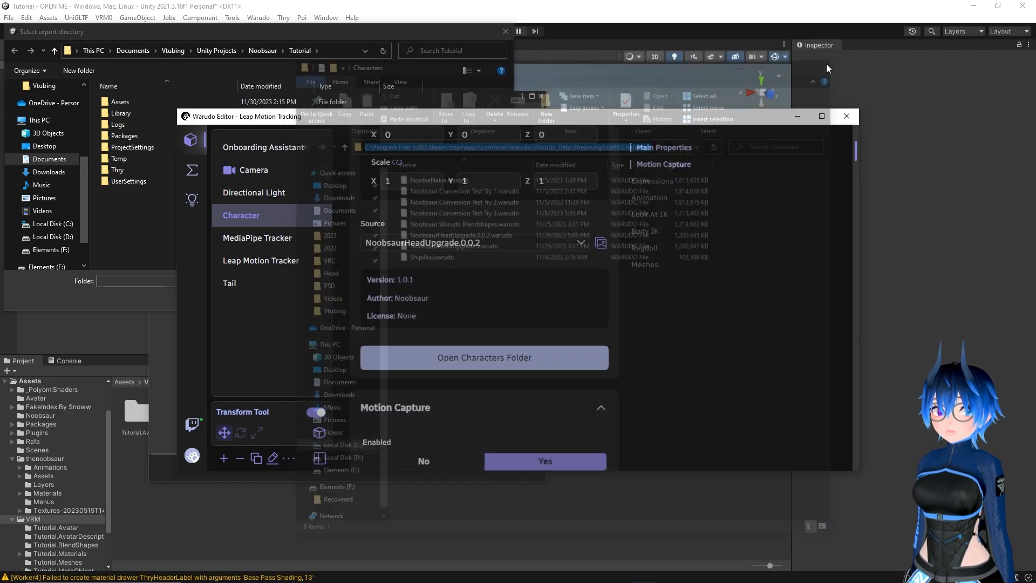
click(761, 120)
Set the mod export directory to the copied Warudo_Data\StreamingAssets\Characters folder path
click(332, 52)
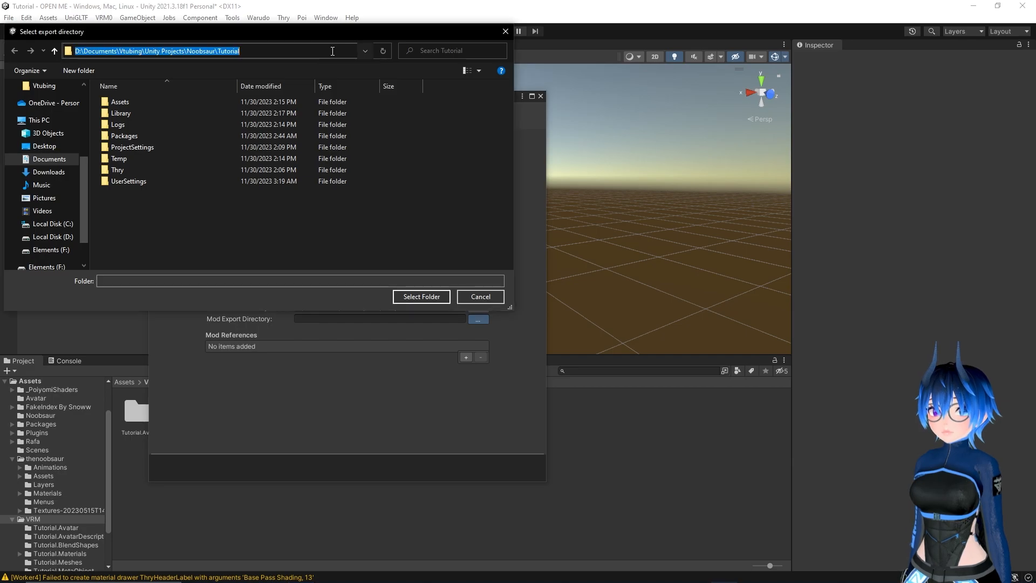
key(ctrl+v)
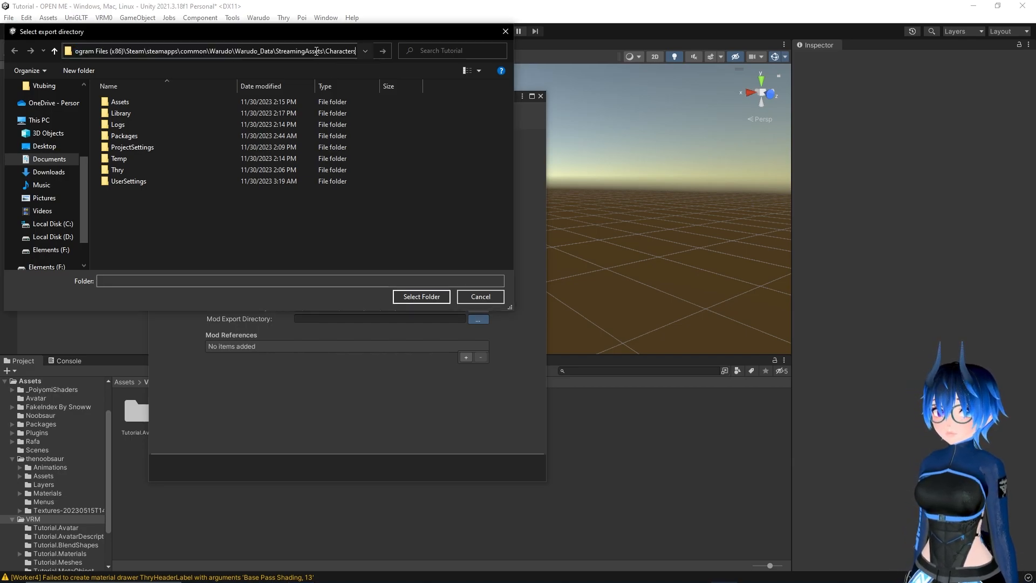
key(Return)
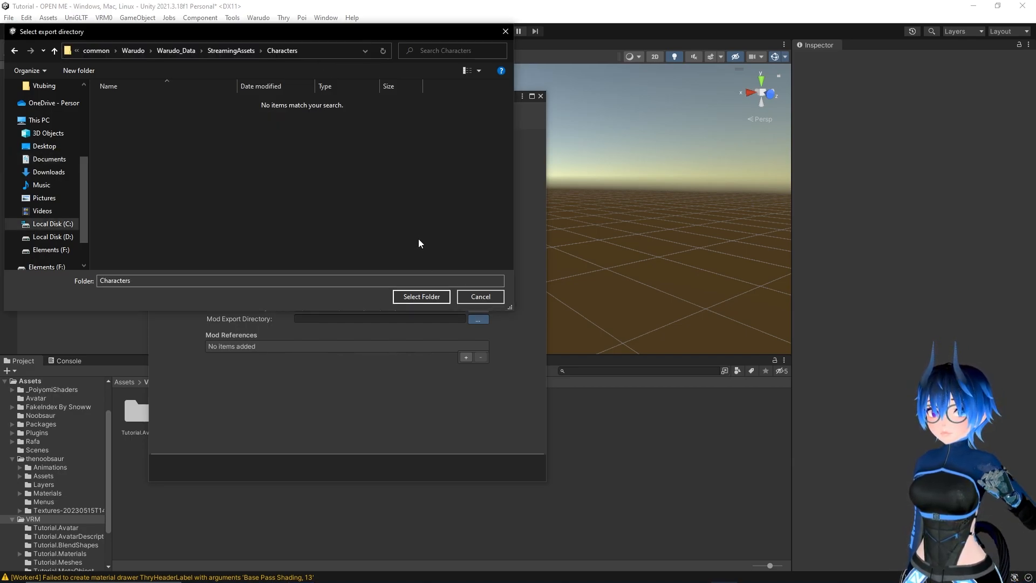
click(417, 298)
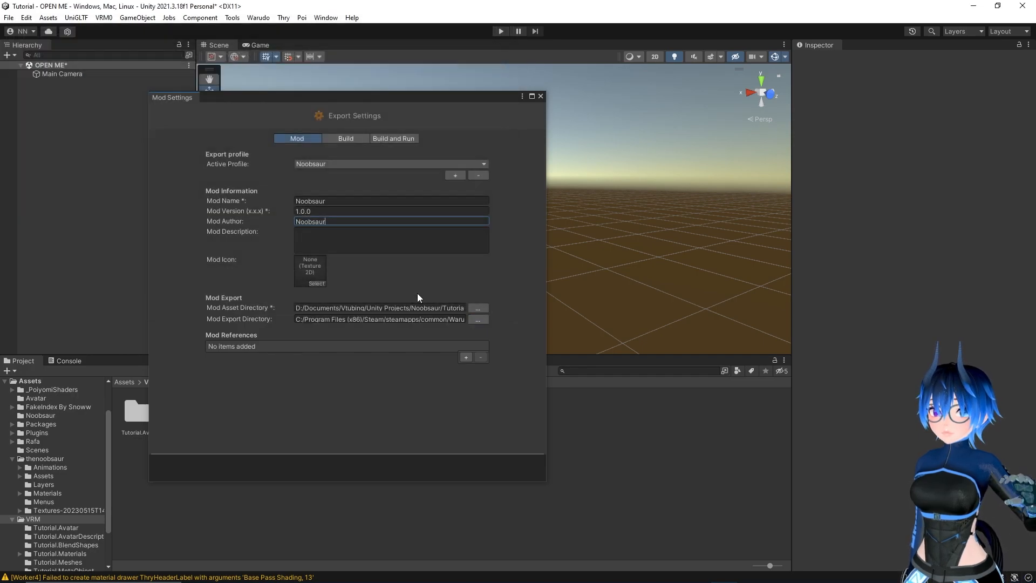
Close and reopen the mod settings to check that the author and both directories were kept
click(541, 96)
click(258, 18)
click(280, 73)
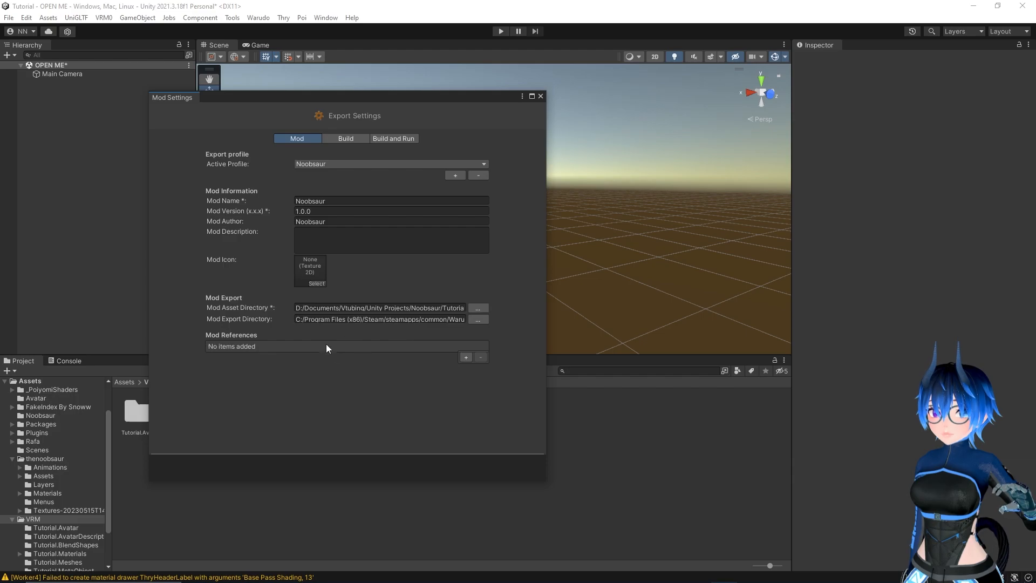
click(540, 96)
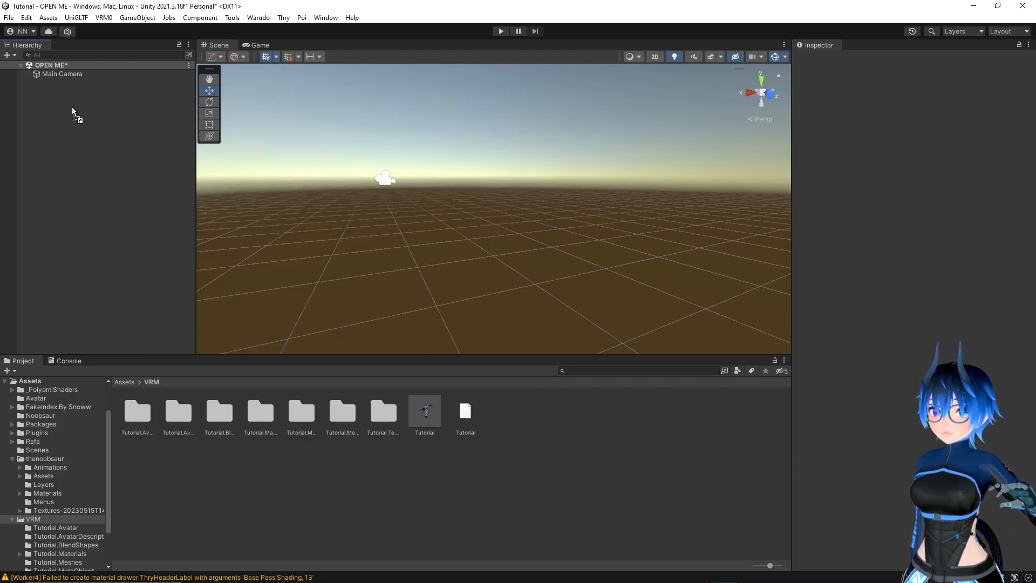
Place the Tutorial prefab from the VRM folder into the OPEN ME scene
drag(72, 108, 72, 108)
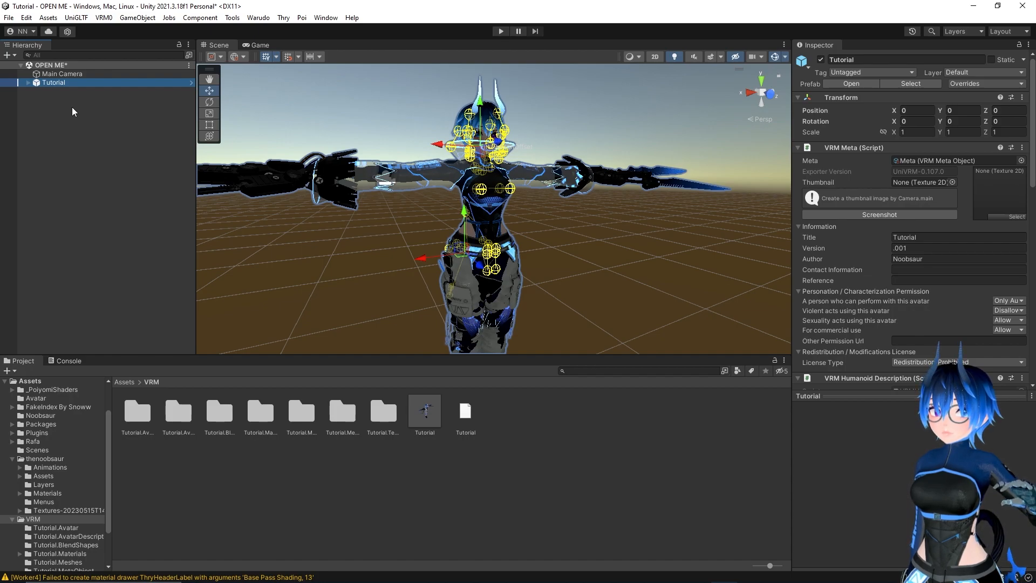
Set up the selected Tutorial avatar in the scene as a Warudo character mod and close the setup window
click(259, 18)
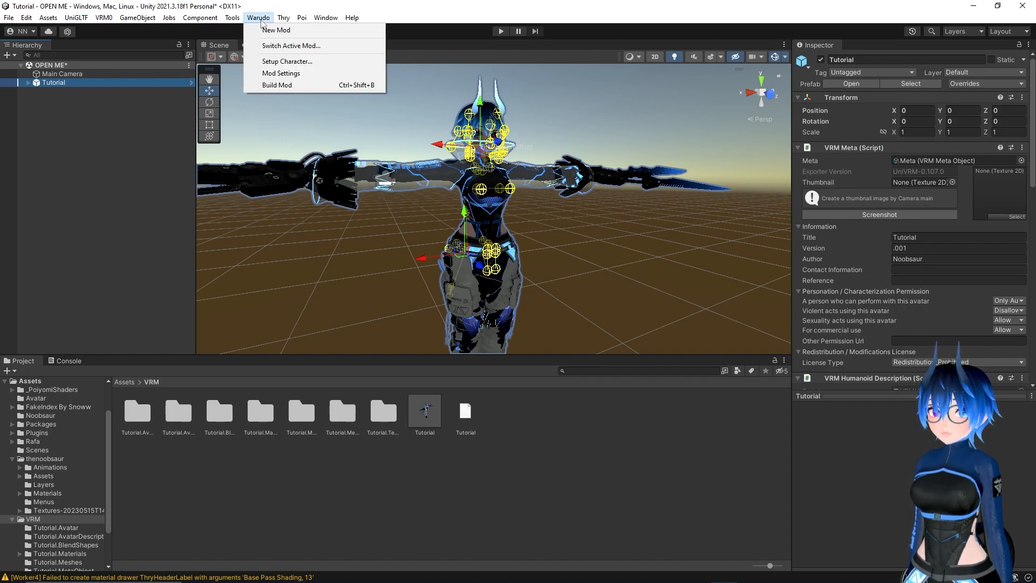
click(279, 62)
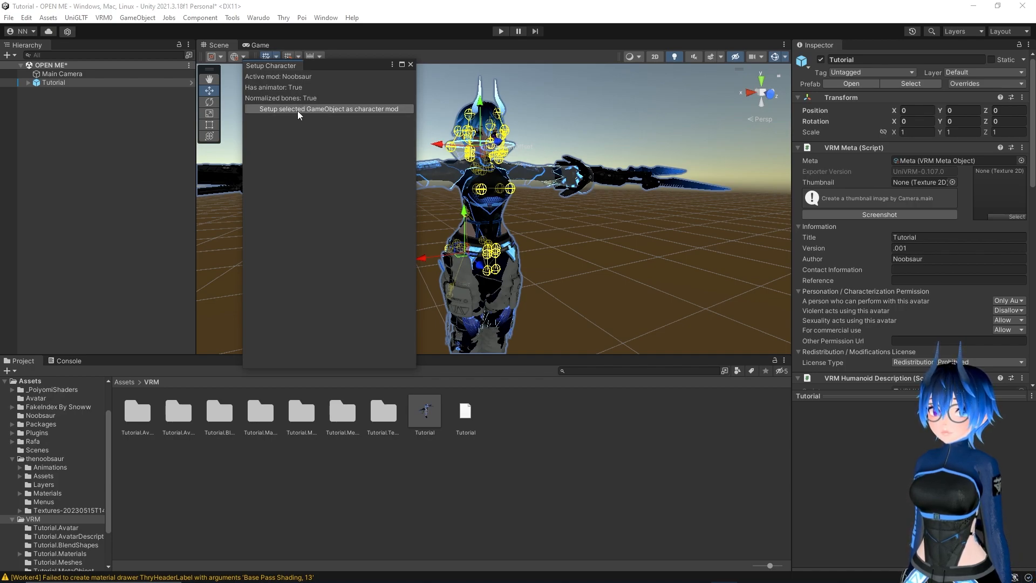
click(298, 110)
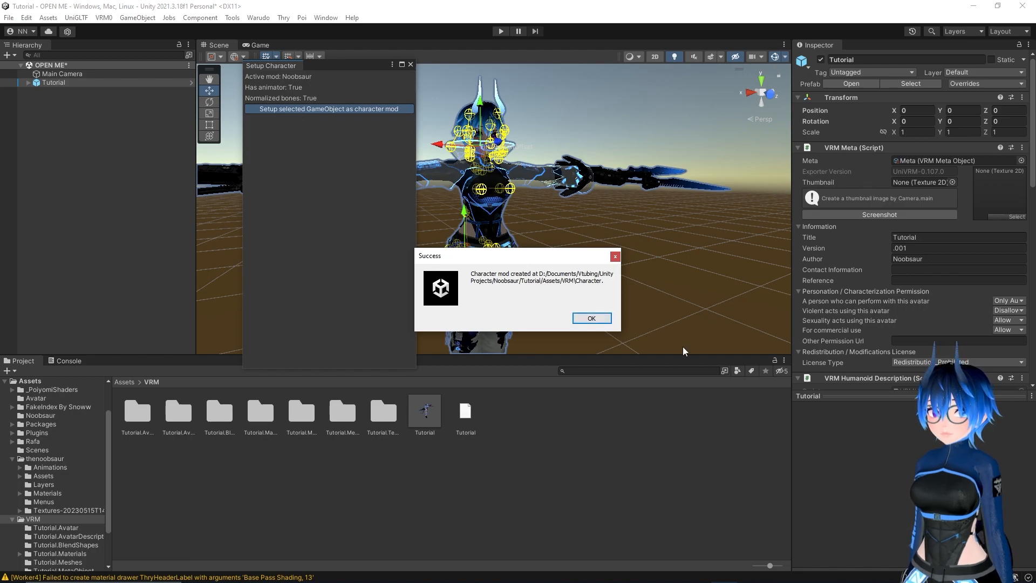
click(588, 318)
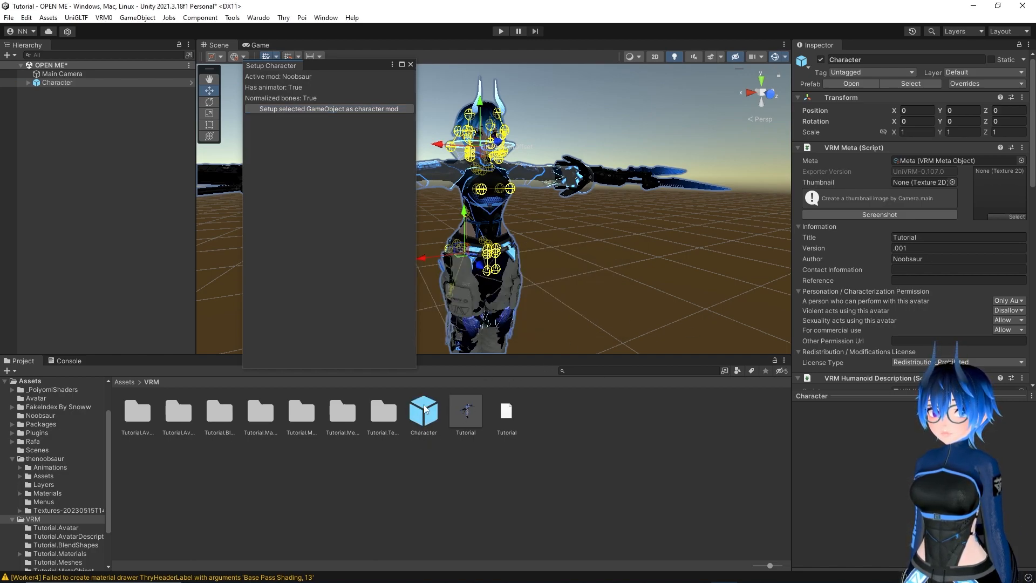
click(409, 65)
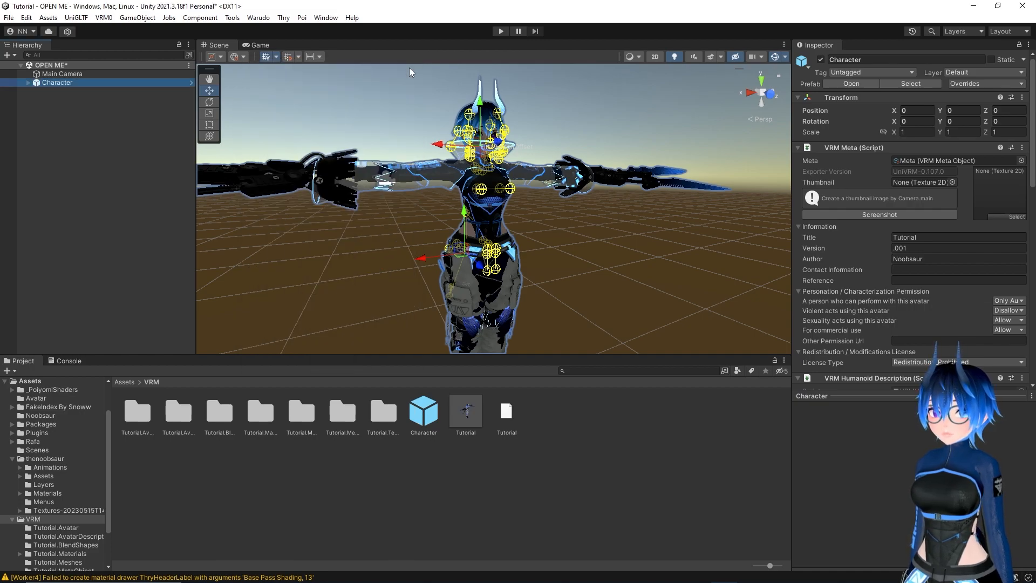
Check the mod information and the asset and export directories in the mod settings
click(258, 18)
click(271, 74)
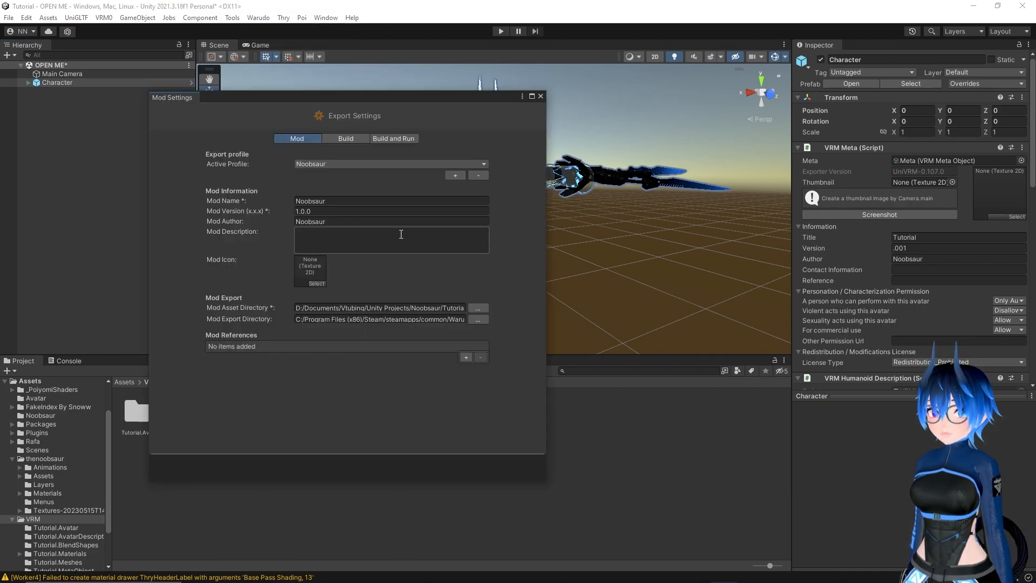
click(540, 96)
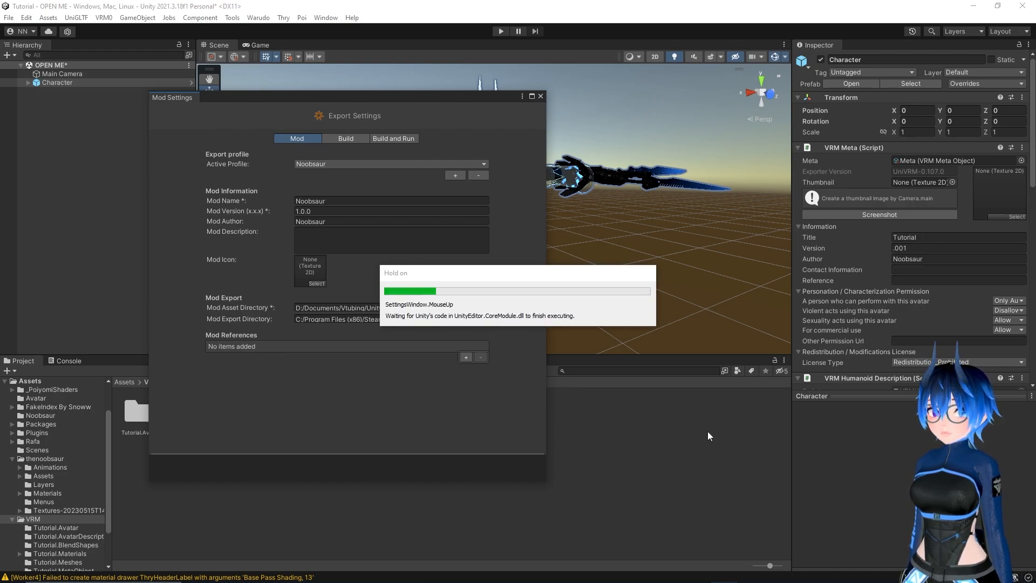
Build the character mod into the Characters folder and close the exported file's folder window
click(258, 17)
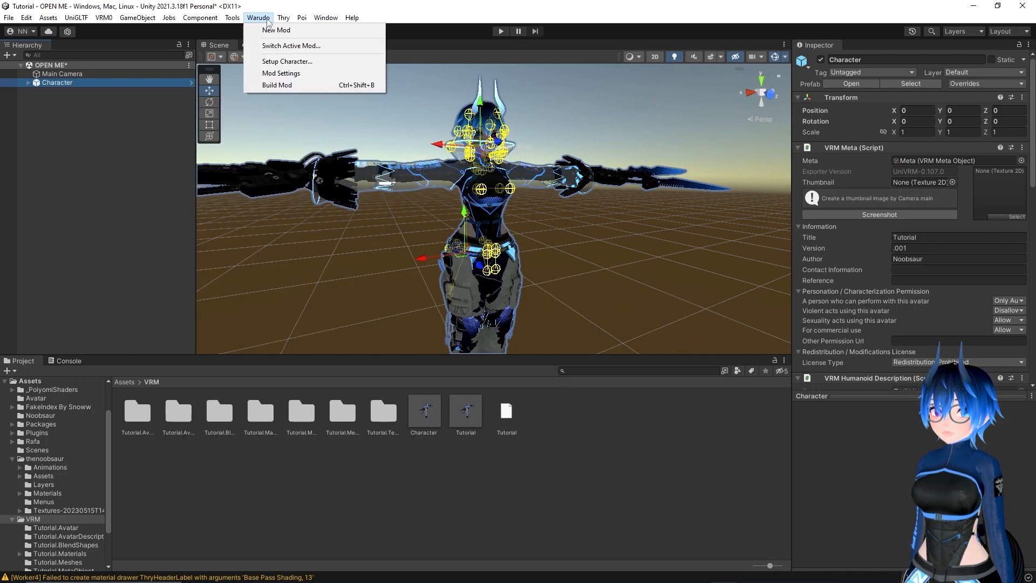
click(291, 87)
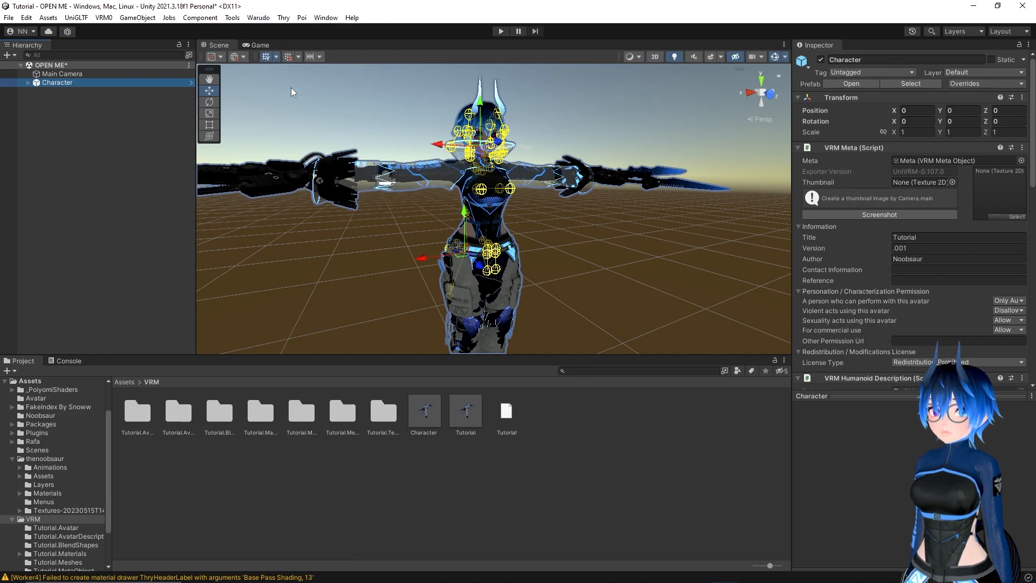
click(504, 318)
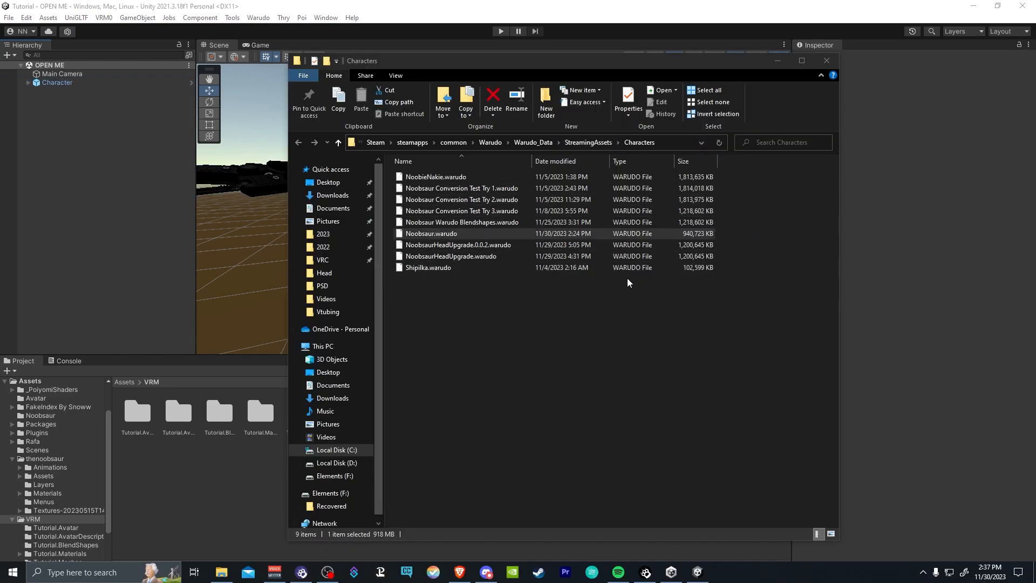
click(826, 60)
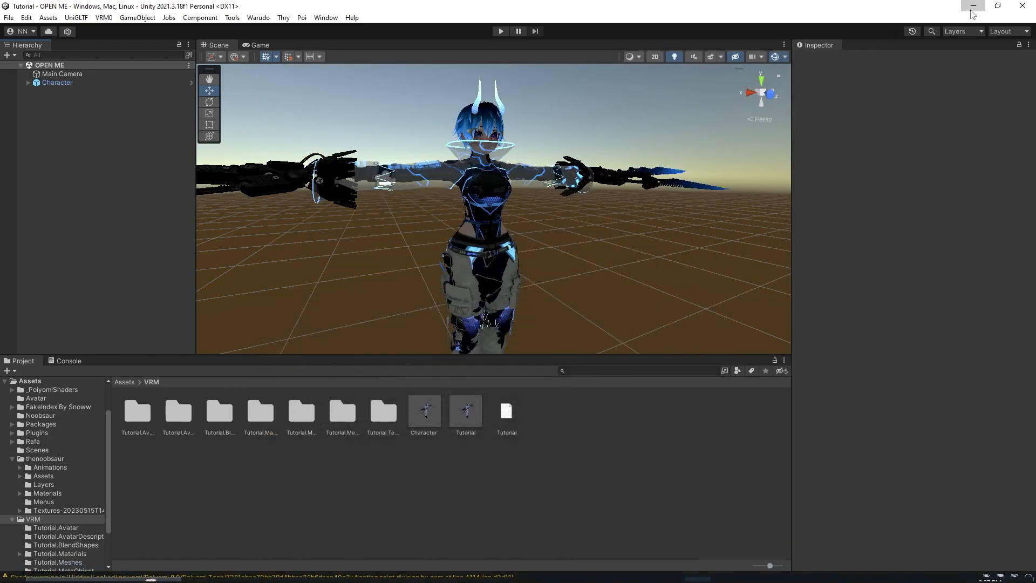
Switch to the Warudo editor, start the Basic Setup and select Noobsaur as the character
click(972, 7)
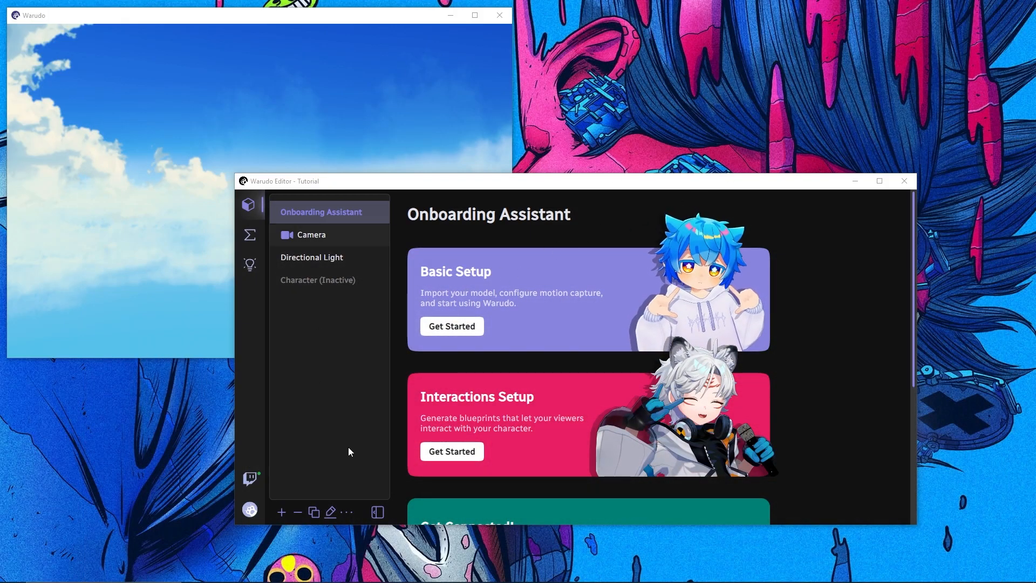
click(452, 327)
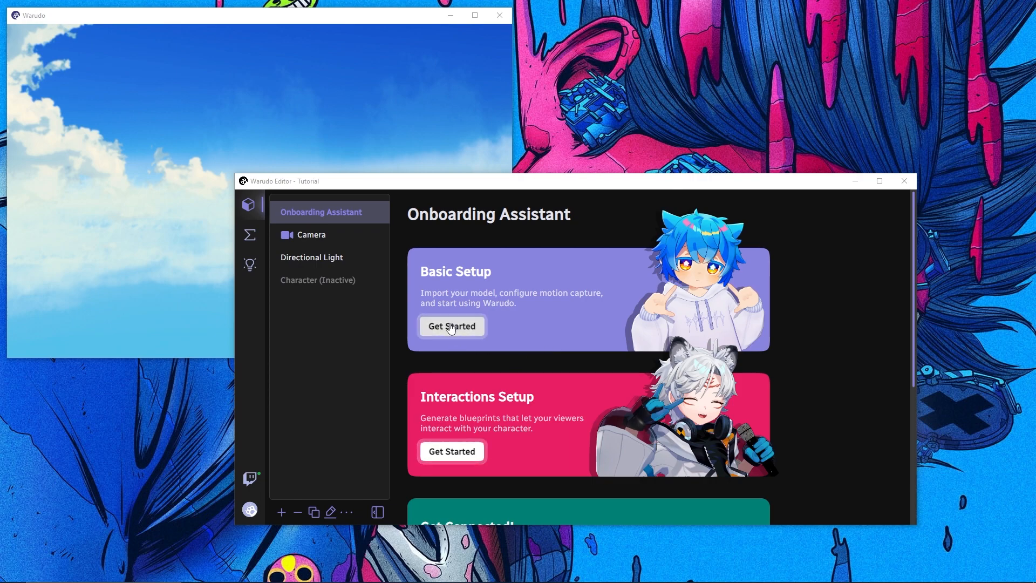
click(465, 338)
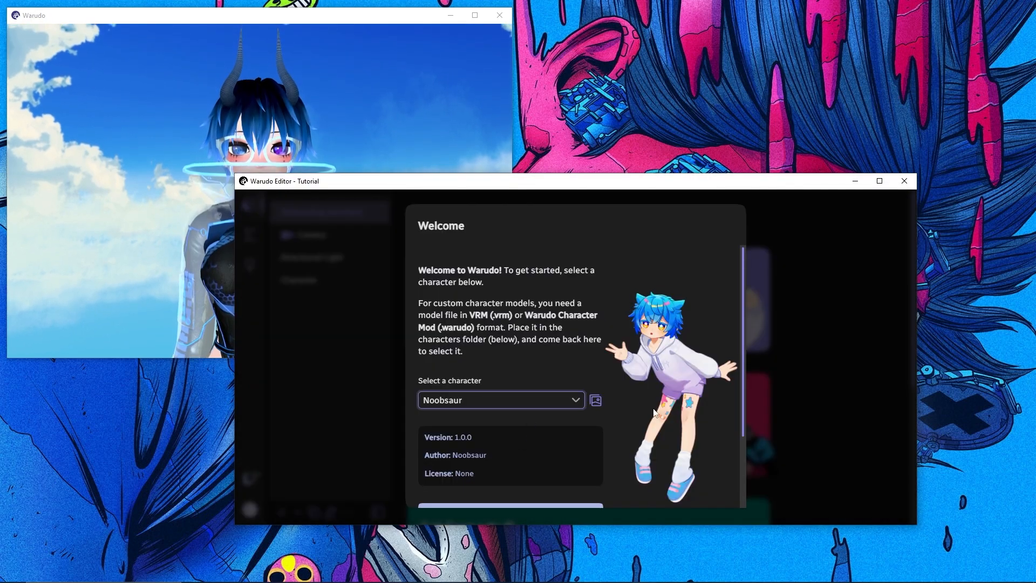
scroll(508, 424, down, 3)
click(710, 479)
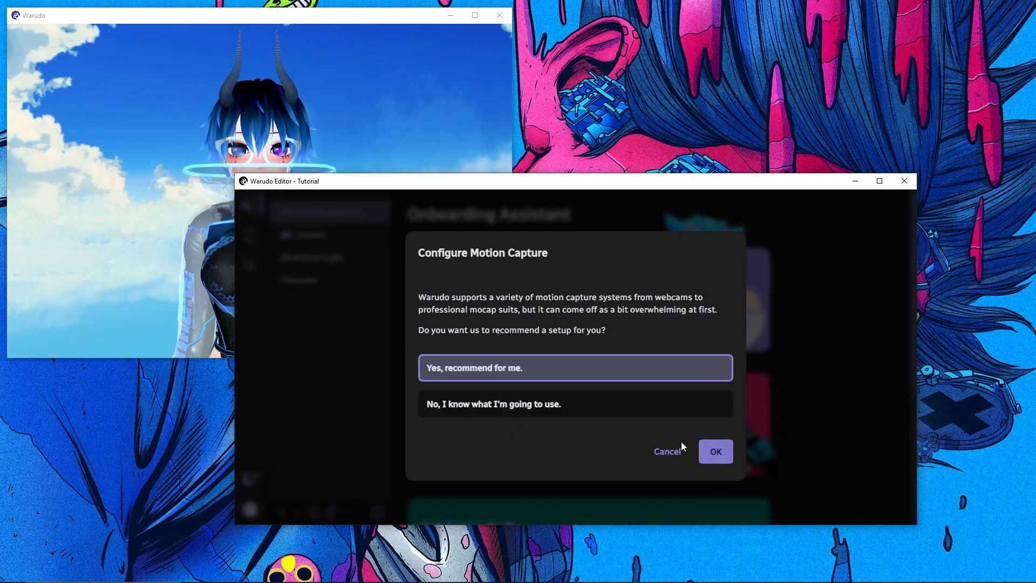
Configure motion capture with the recommended setup option and complete the Basic Setup
click(710, 452)
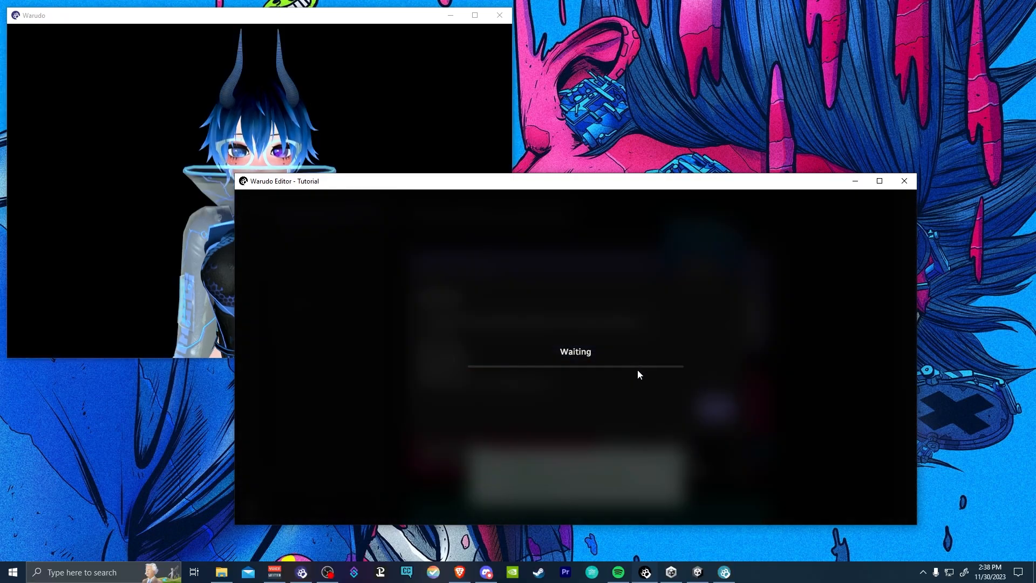
click(715, 407)
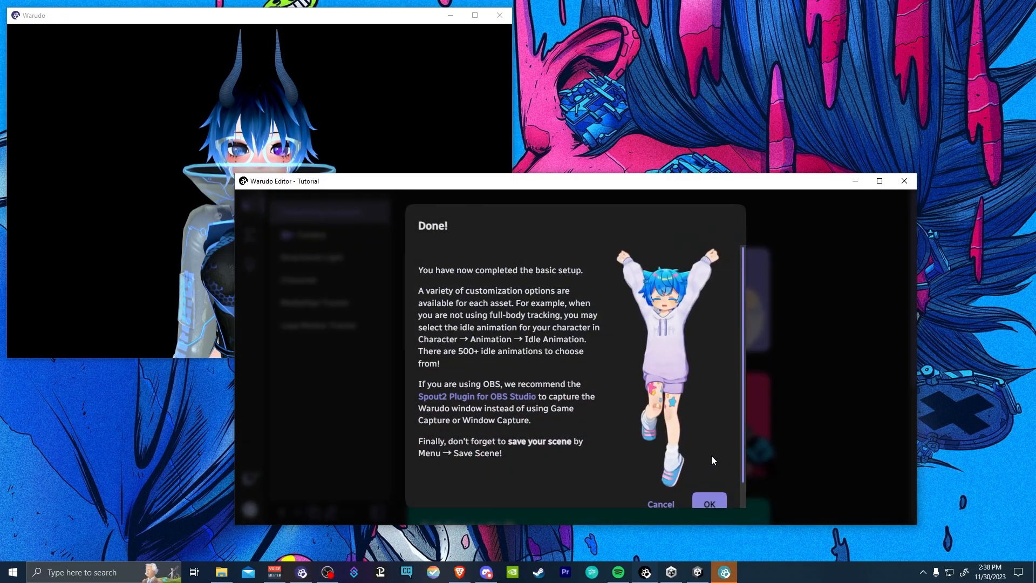
click(720, 504)
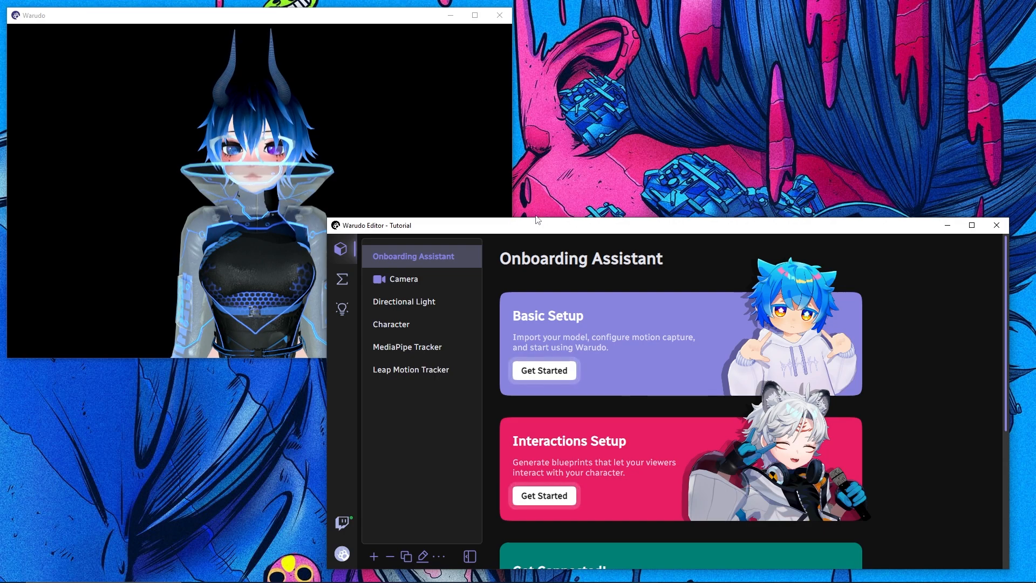
Look through the Character asset's properties and its mesh list, expanding the Sneakers mesh to examine its visibility option
click(432, 334)
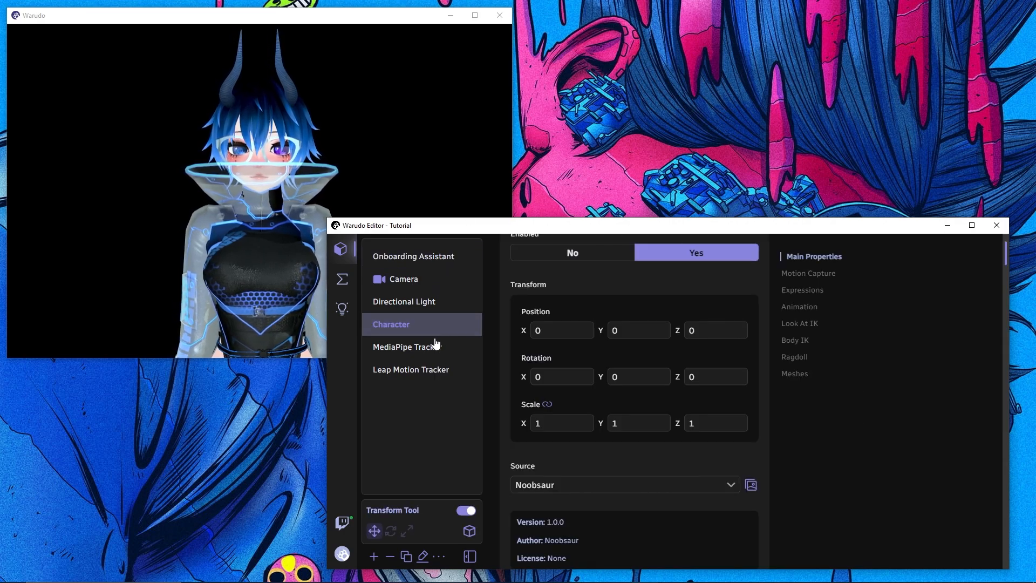
scroll(747, 407, down, 4)
scroll(746, 407, down, 15)
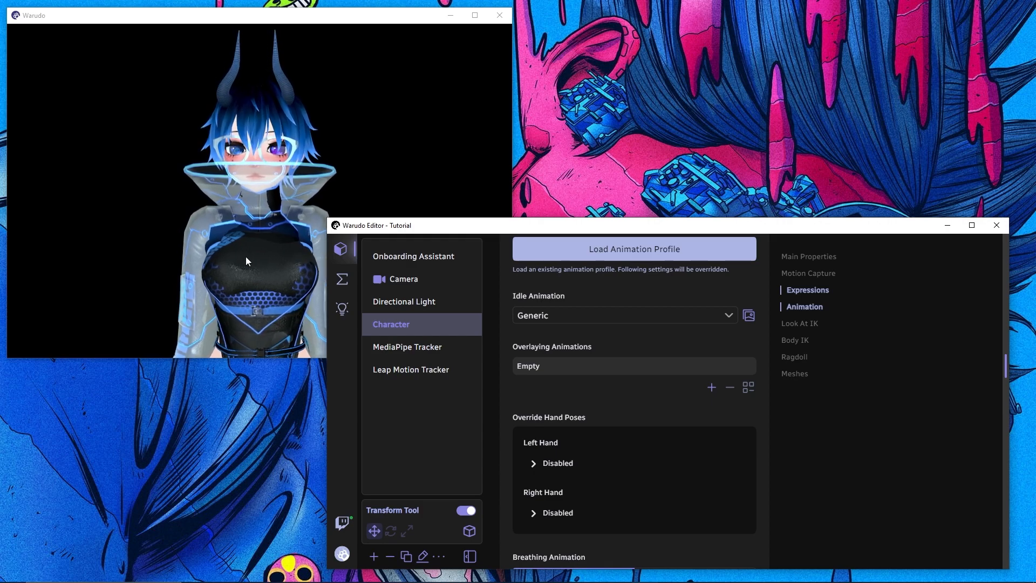
scroll(554, 353, down, 10)
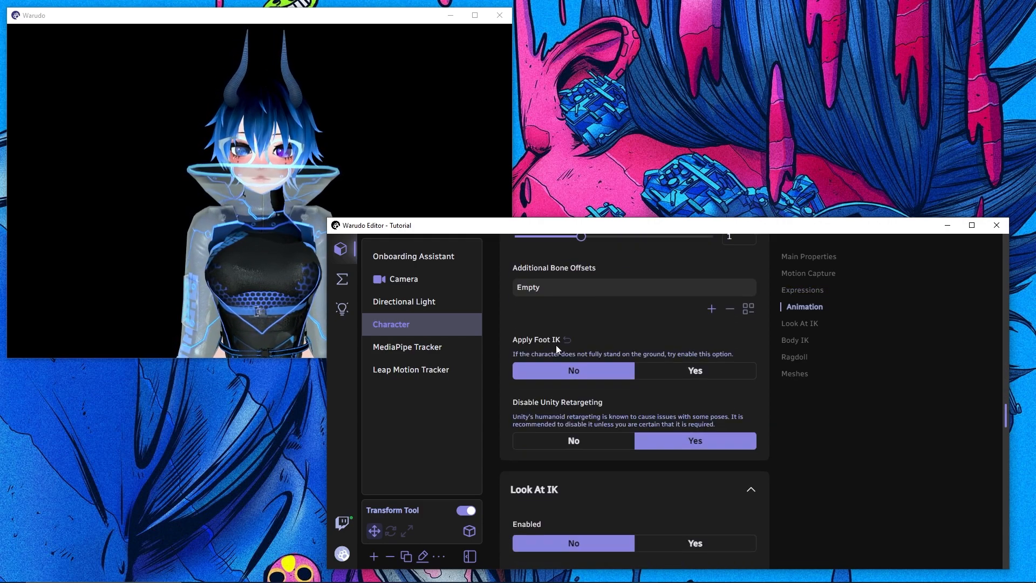
click(804, 375)
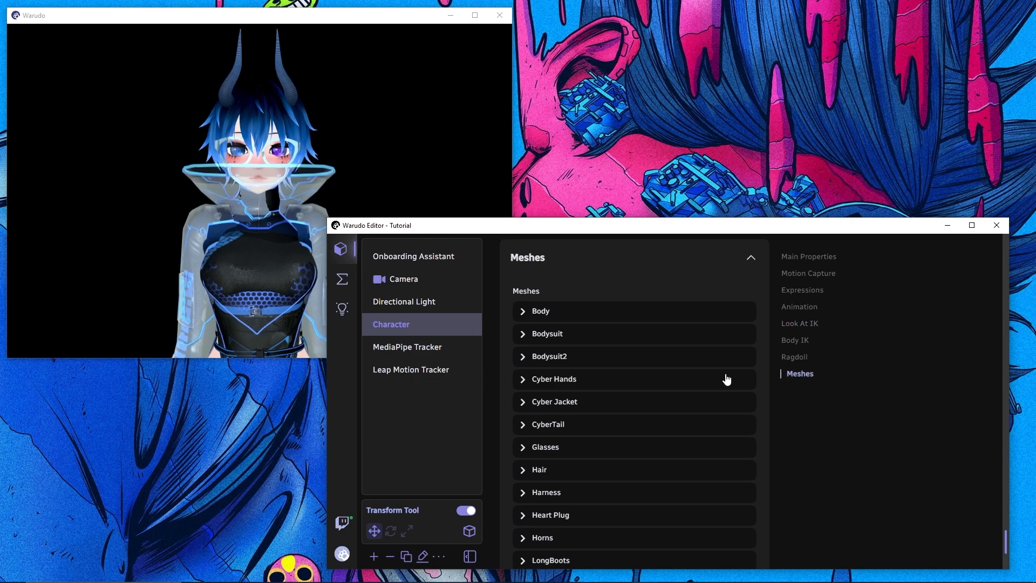
scroll(609, 330, down, 5)
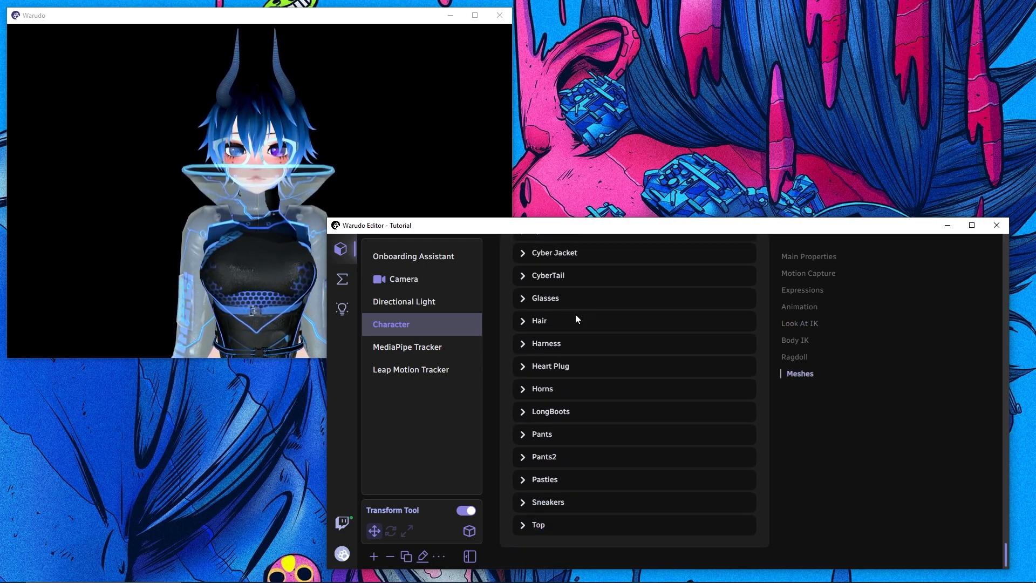
click(557, 502)
scroll(559, 502, down, 3)
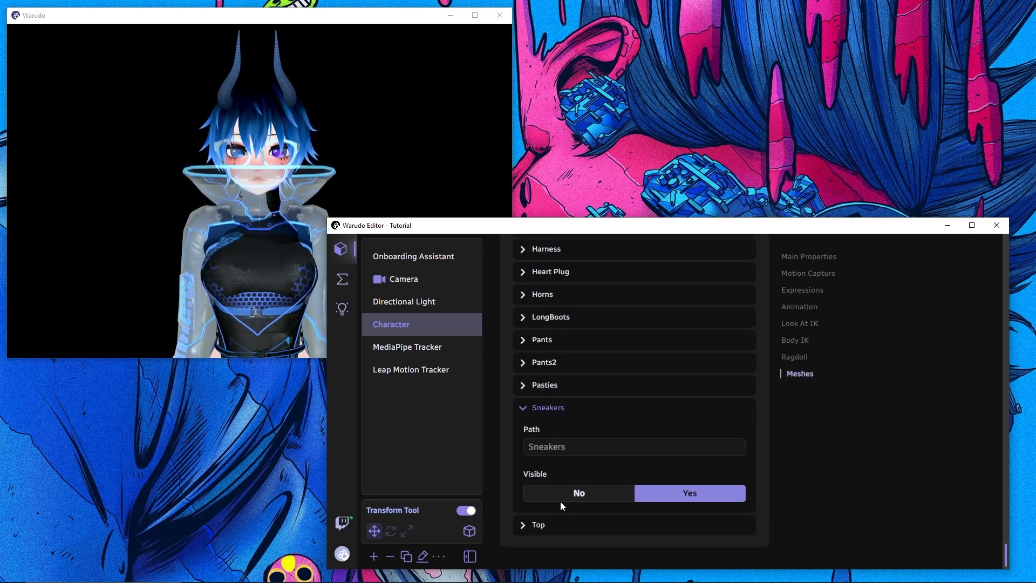
click(571, 386)
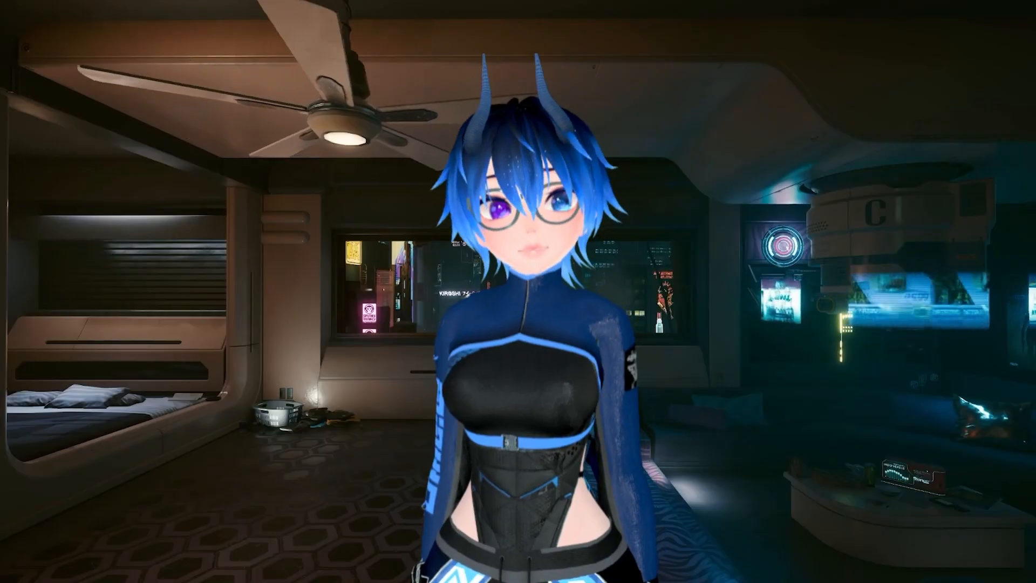